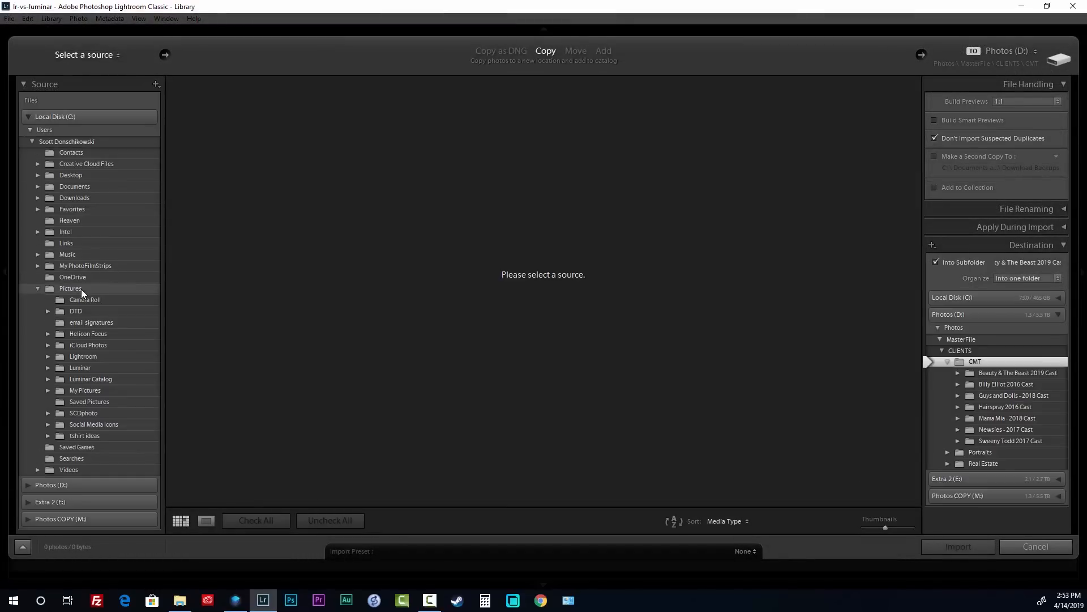
# Import the 18 photos from Desktop's lr-vs-luminar folder into Lightroom, then go to Luminar
pyautogui.click(38, 175)
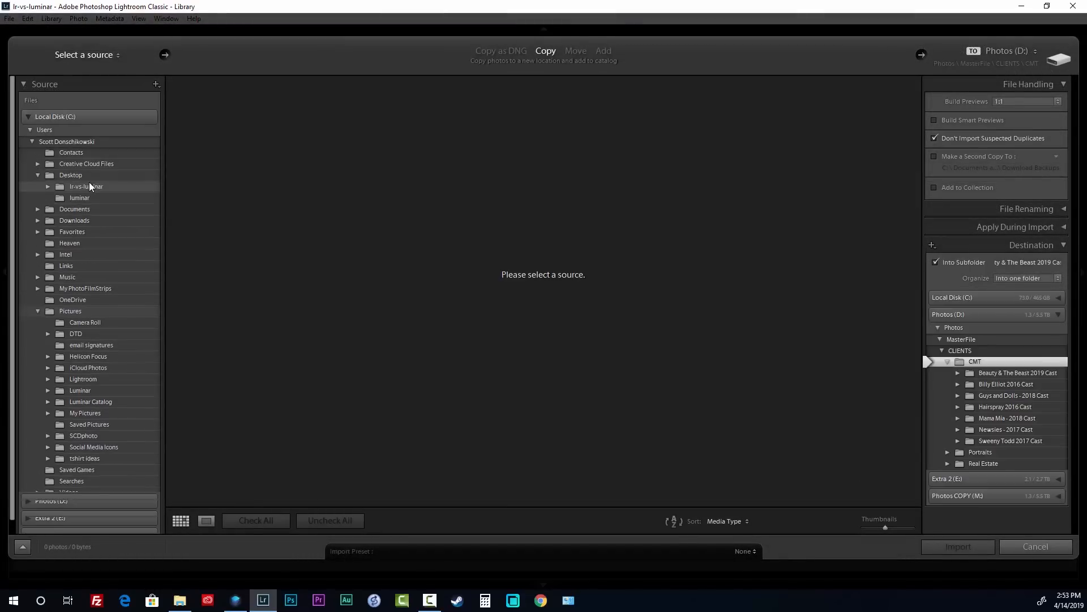
pyautogui.click(59, 186)
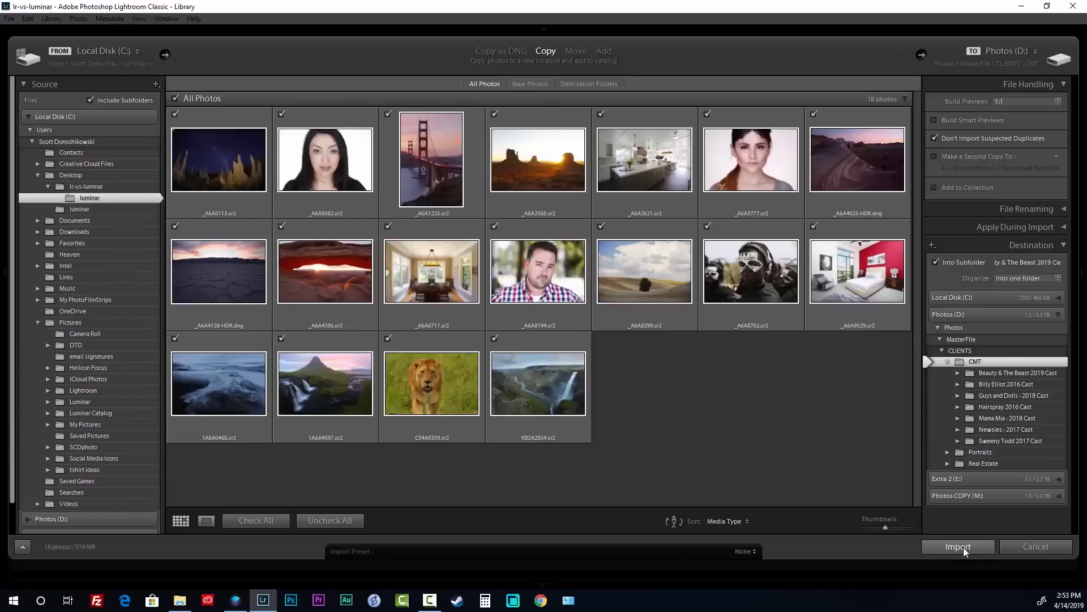
pyautogui.click(963, 547)
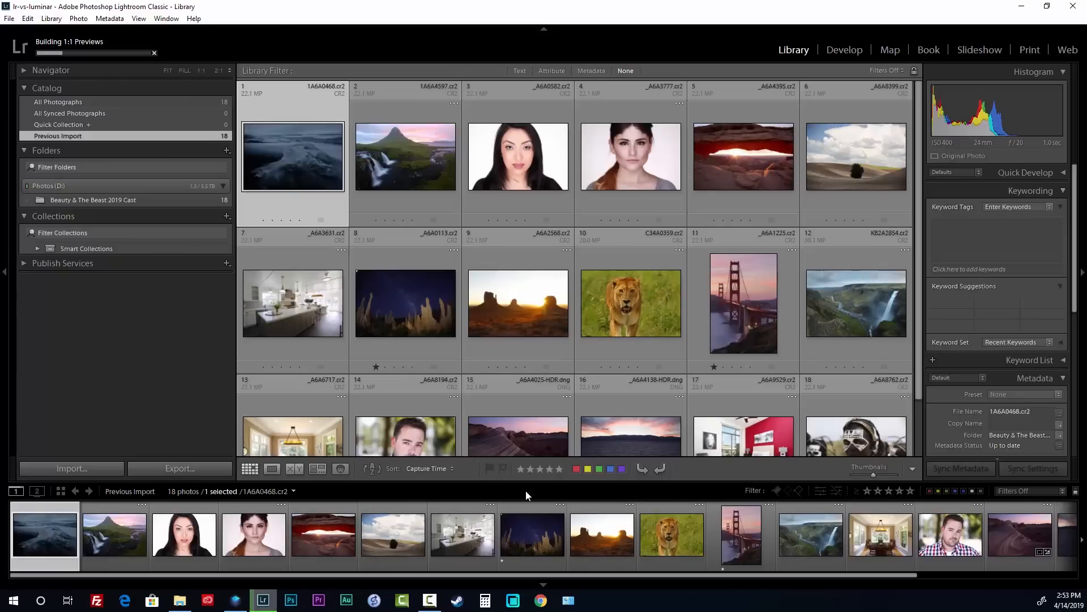
pyautogui.hotkey('alt', 'Tab')
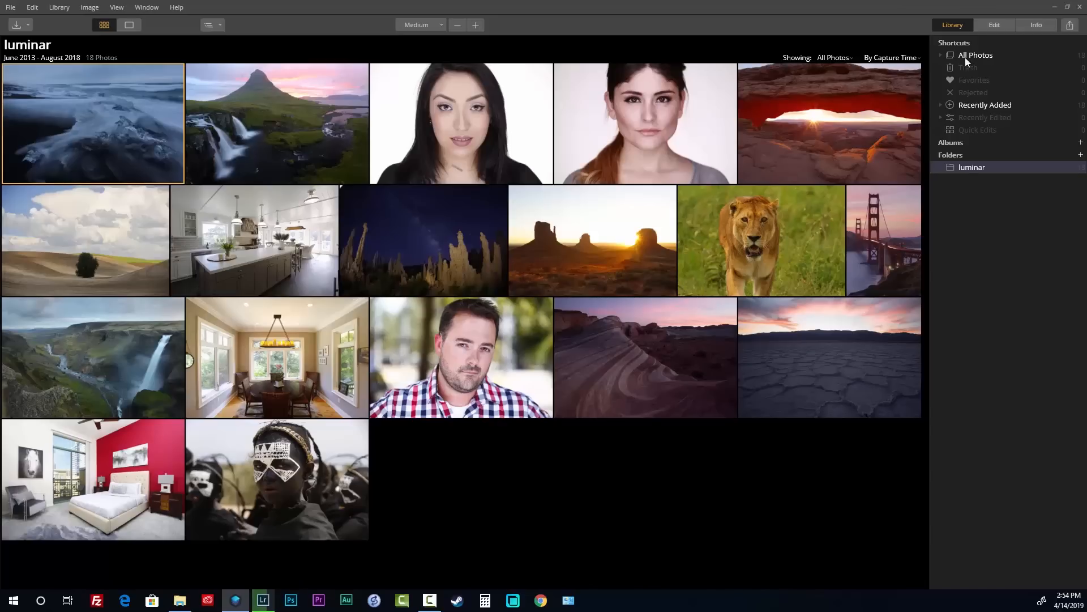
pyautogui.click(959, 155)
pyautogui.click(964, 159)
pyautogui.click(990, 25)
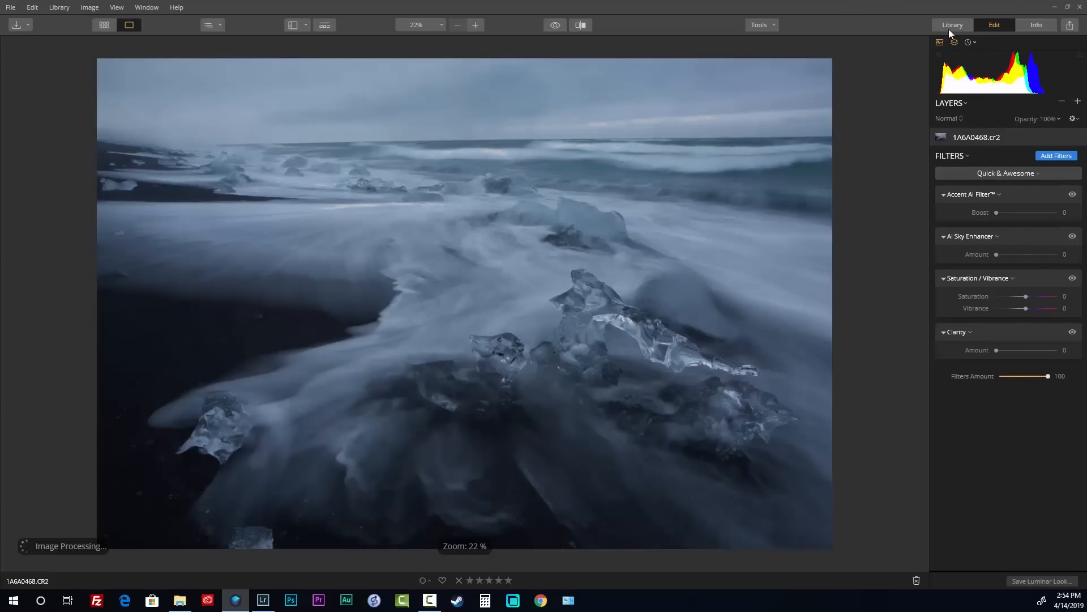
pyautogui.click(950, 29)
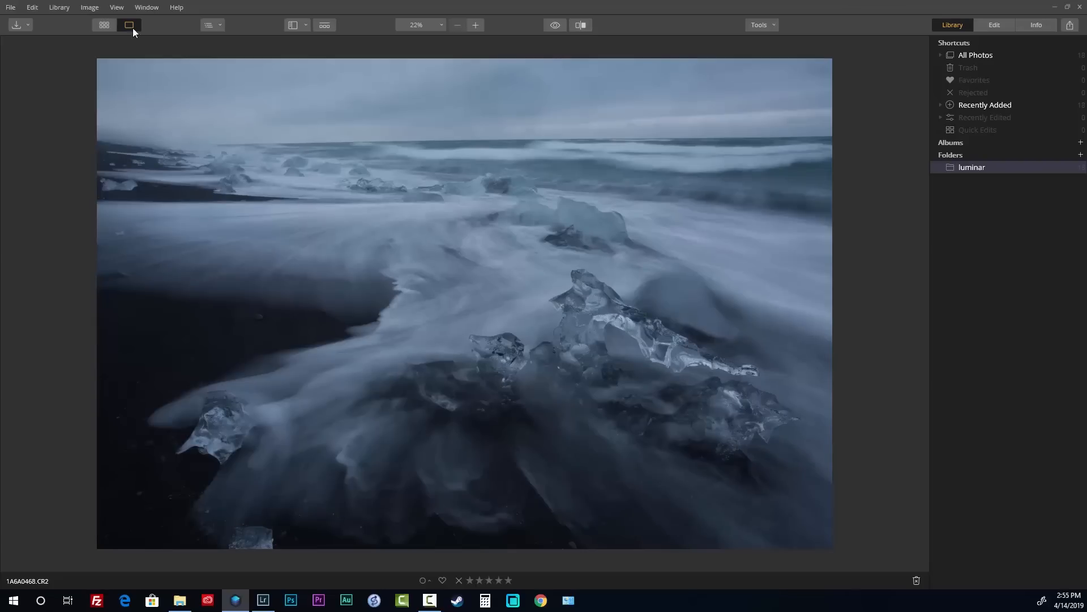
pyautogui.click(104, 25)
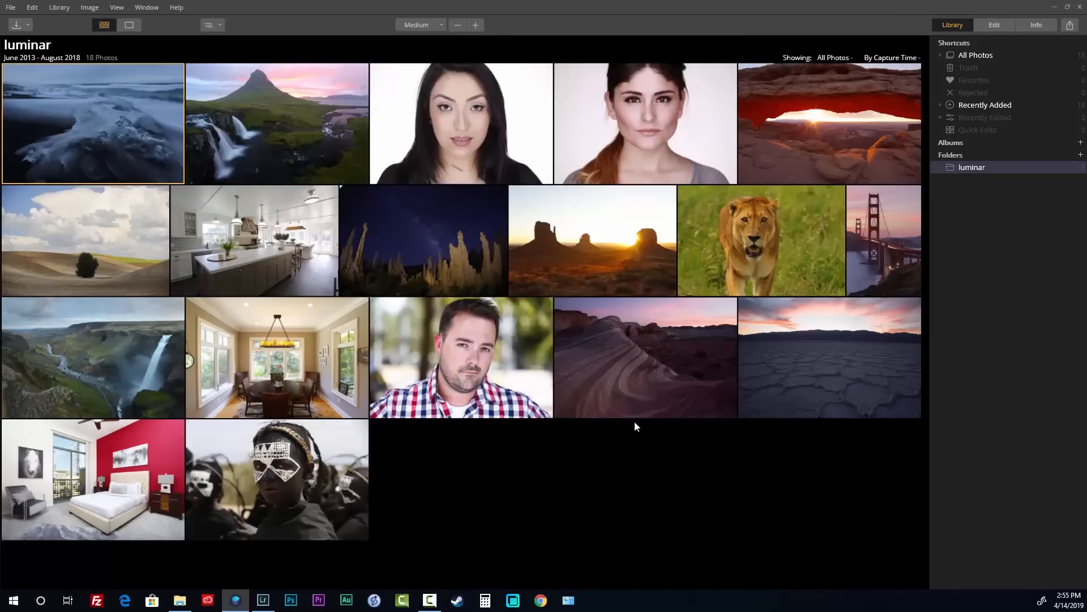
pyautogui.doubleClick(638, 368)
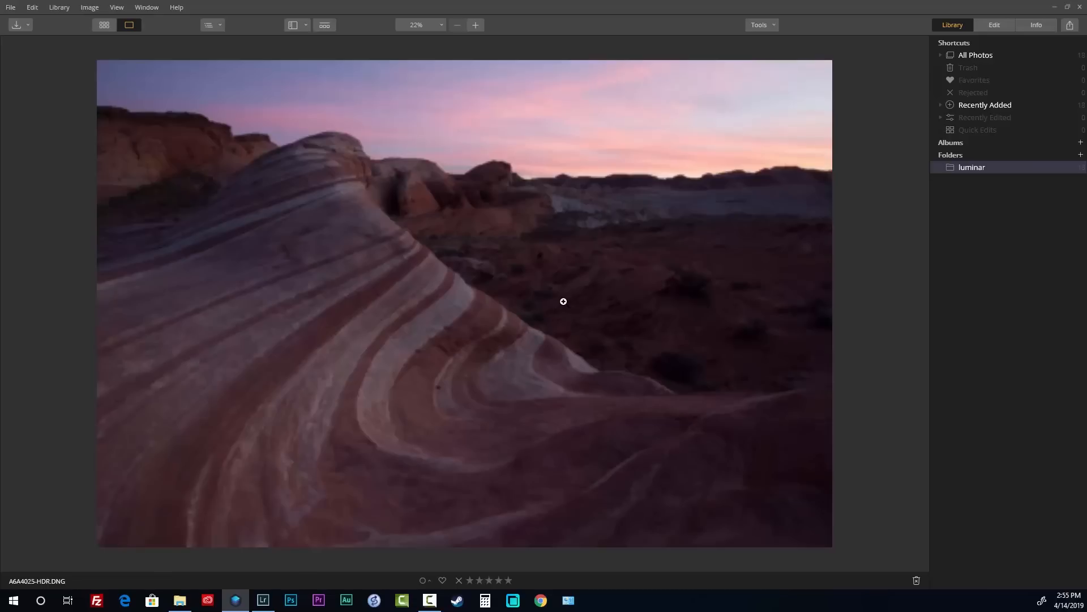
# Open the sandstone wave photo in Luminar's Edit view, then enlarge it in Lightroom's grid
pyautogui.click(999, 26)
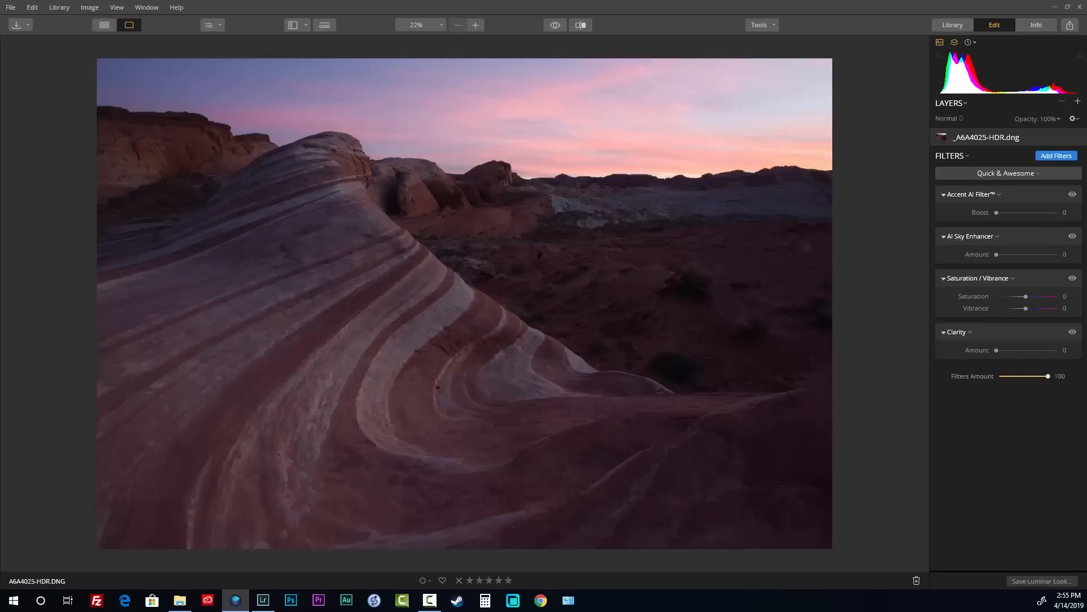
pyautogui.hotkey('alt', 'Tab')
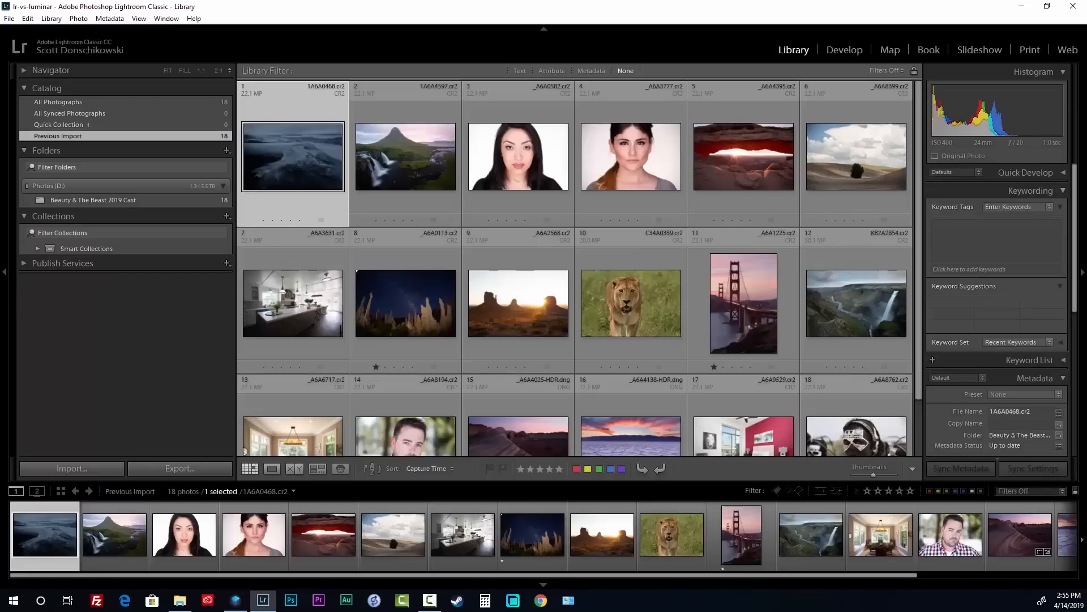
pyautogui.doubleClick(539, 417)
# Show the wave photo in Develop with the filmstrip hidden and the Basic panel collapsed
pyautogui.click(845, 51)
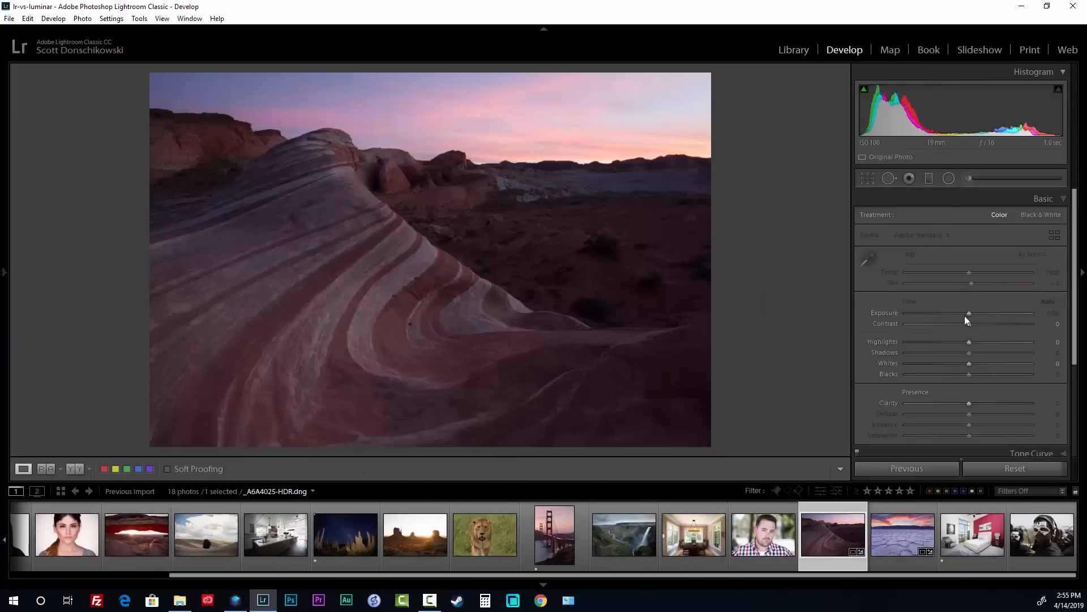
pyautogui.click(543, 584)
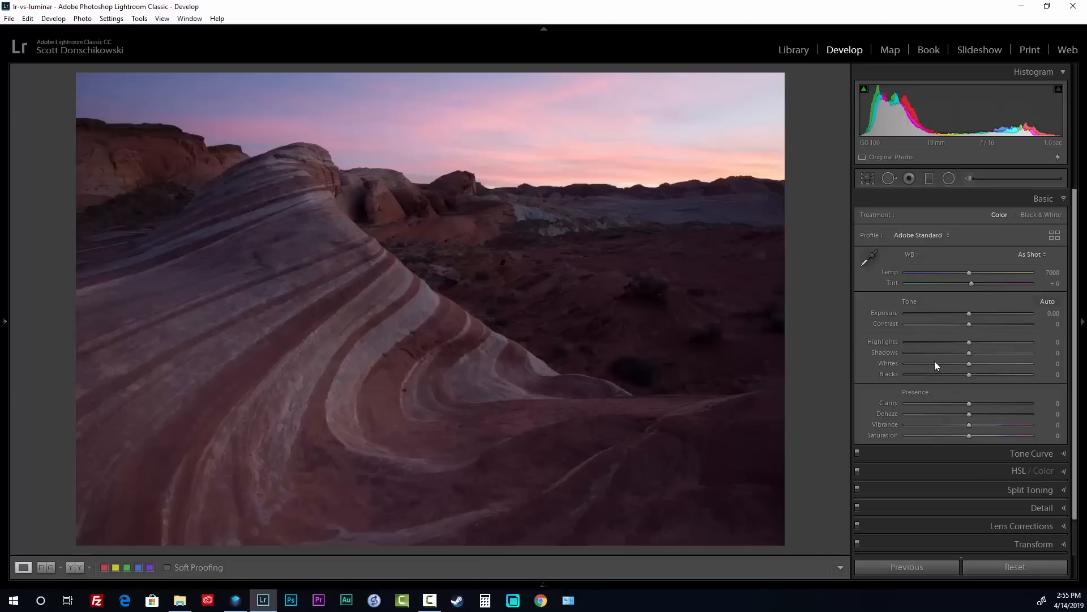
pyautogui.scroll(-2, 962, 335)
pyautogui.scroll(2, 963, 347)
pyautogui.click(1044, 199)
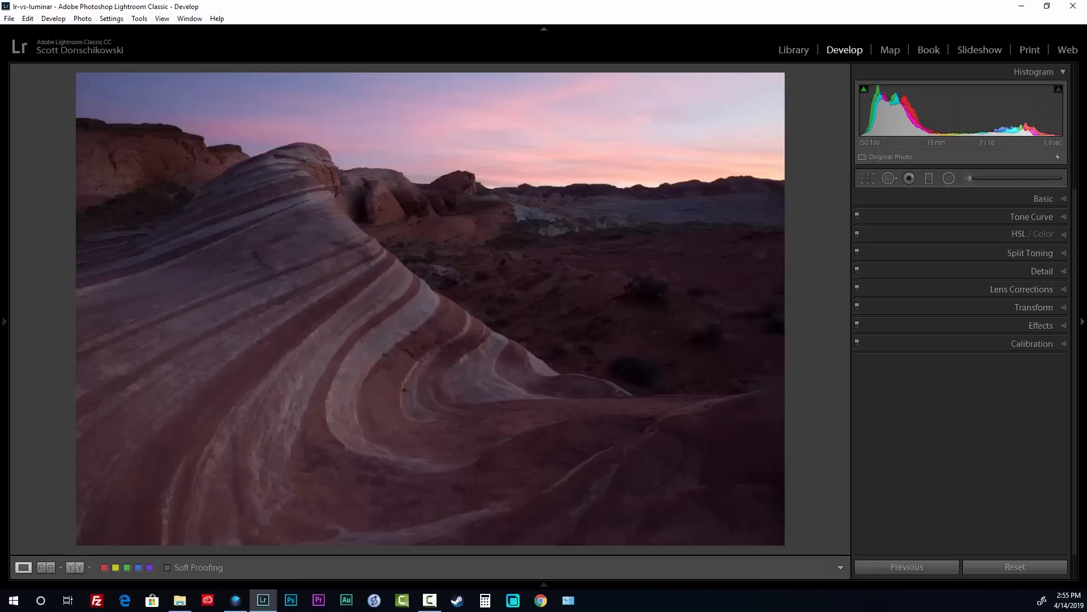
# Open Customize Develop Panel and cancel it unchanged, then return to Luminar
pyautogui.hotkey('alt', 'Tab')
pyautogui.rightClick(1006, 205)
pyautogui.click(995, 356)
pyautogui.rightClick(1046, 203)
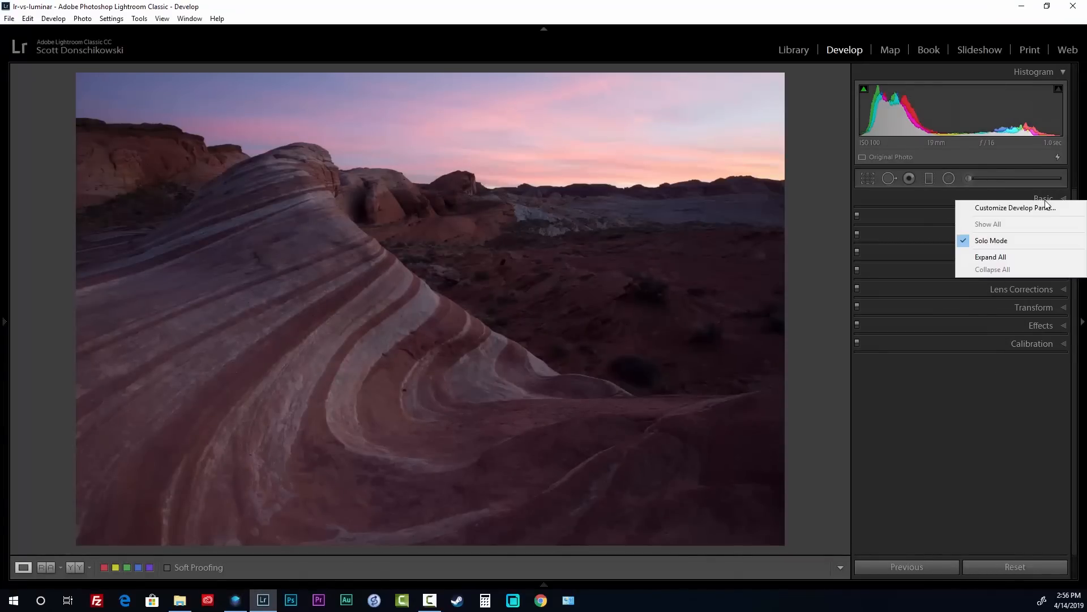
pyautogui.click(1047, 206)
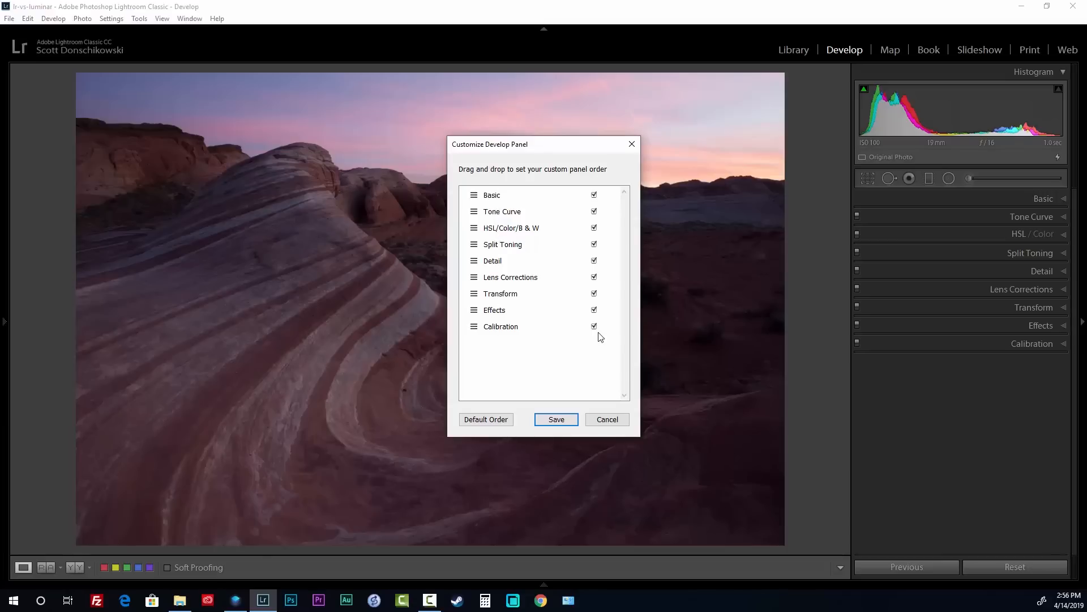
pyautogui.click(606, 420)
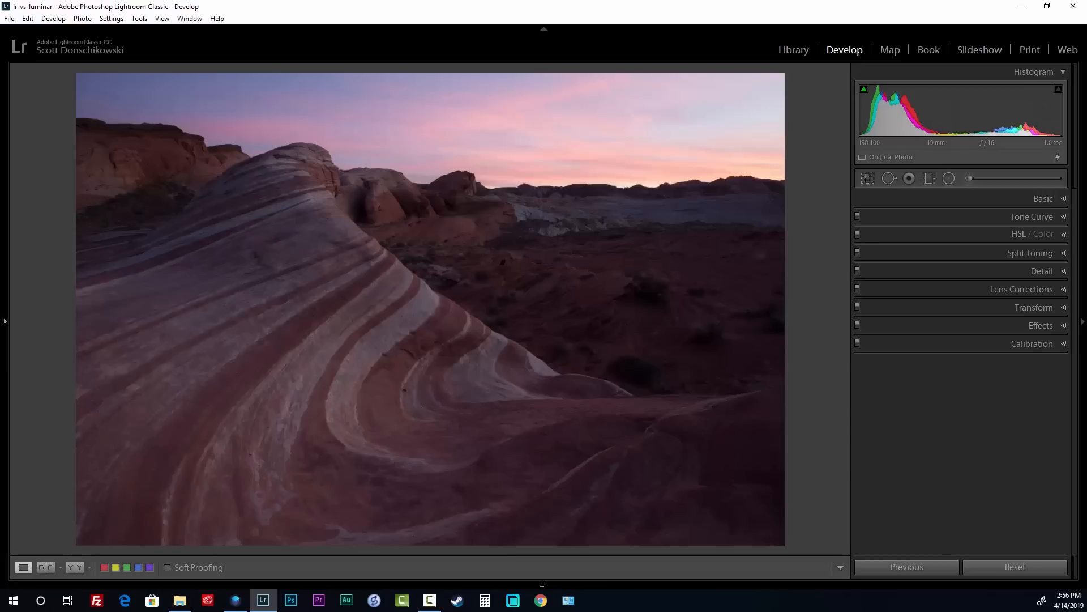
pyautogui.hotkey('alt', 'Tab')
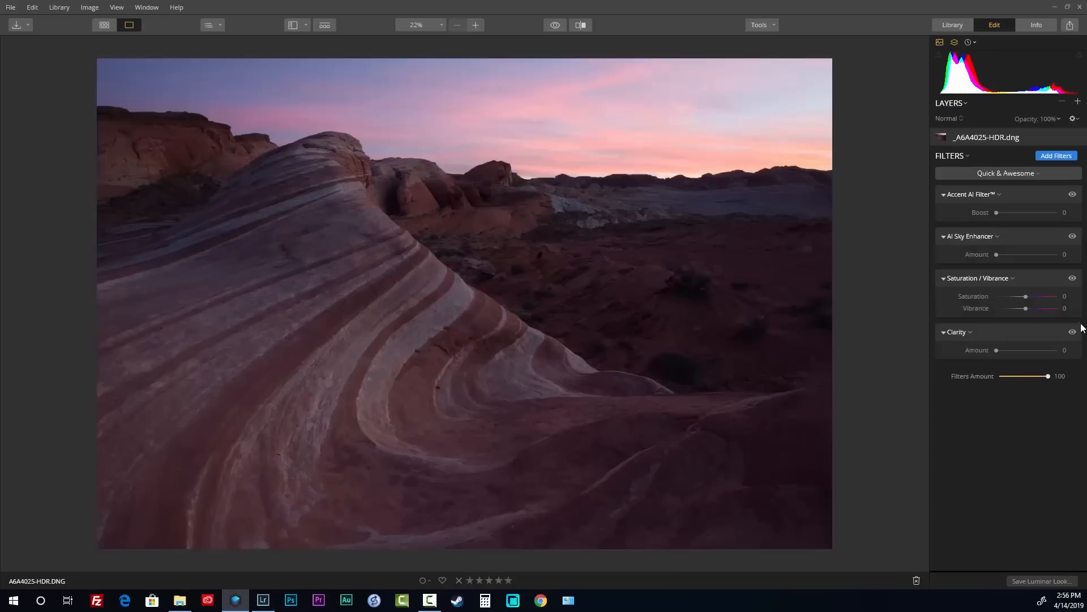
# Delete all the default filters from the sandstone wave photo
pyautogui.click(967, 157)
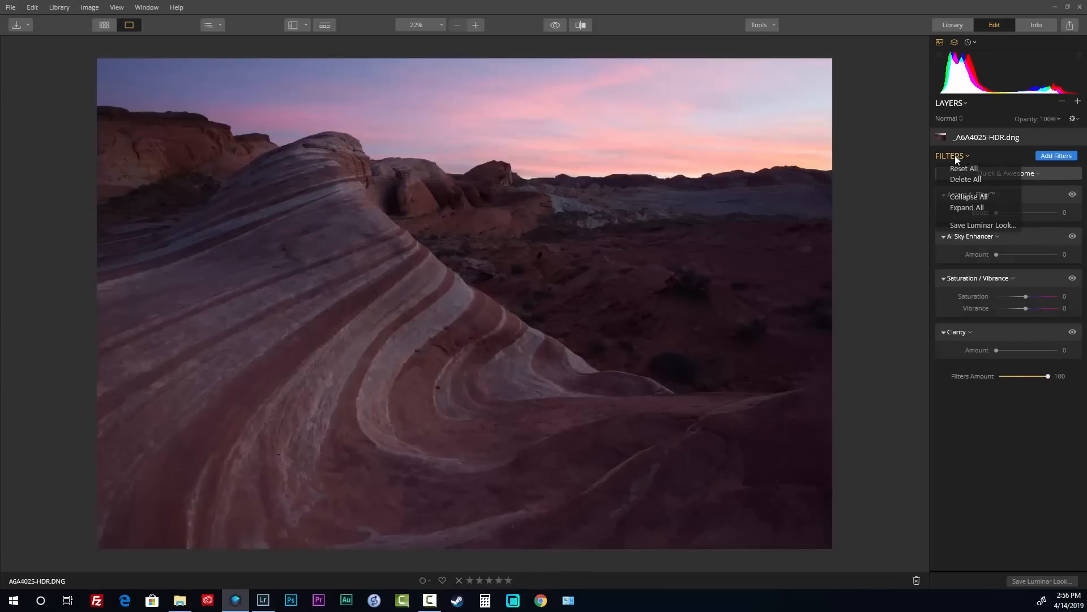
pyautogui.click(1047, 156)
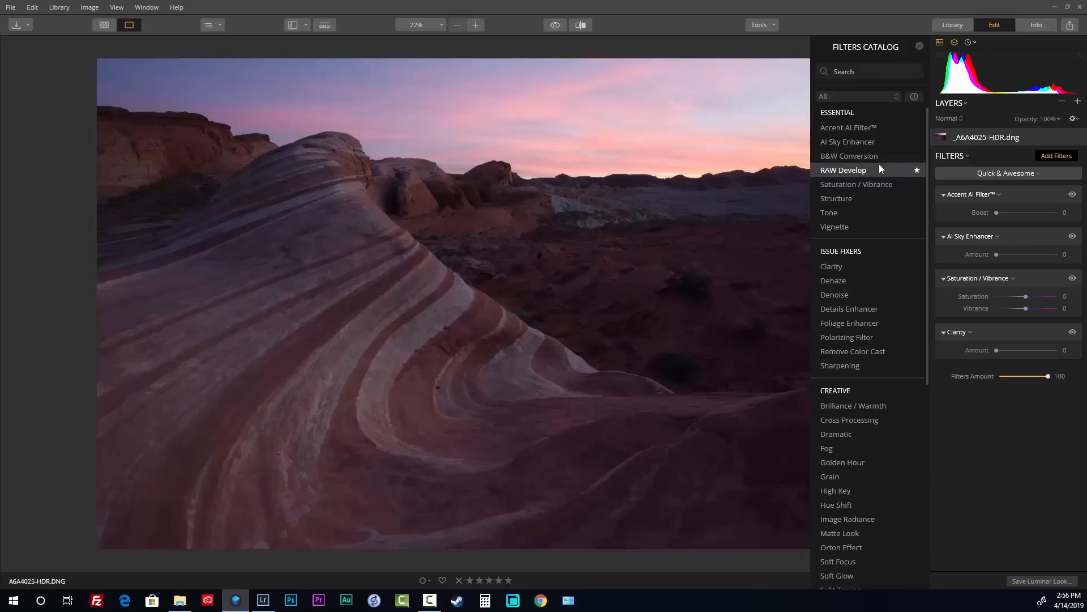
pyautogui.click(957, 157)
pyautogui.click(972, 179)
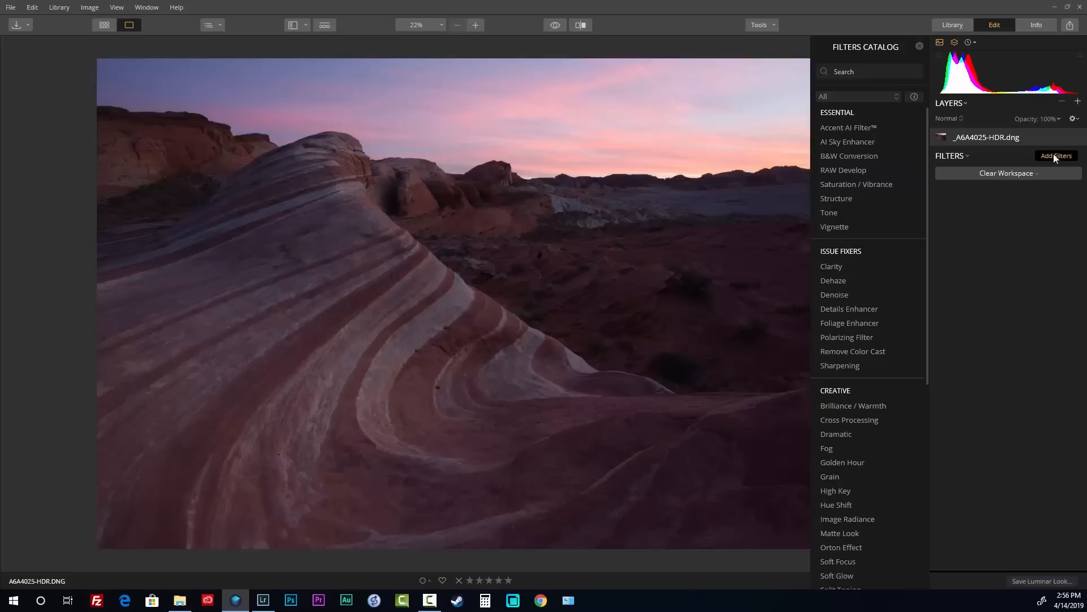
pyautogui.click(965, 156)
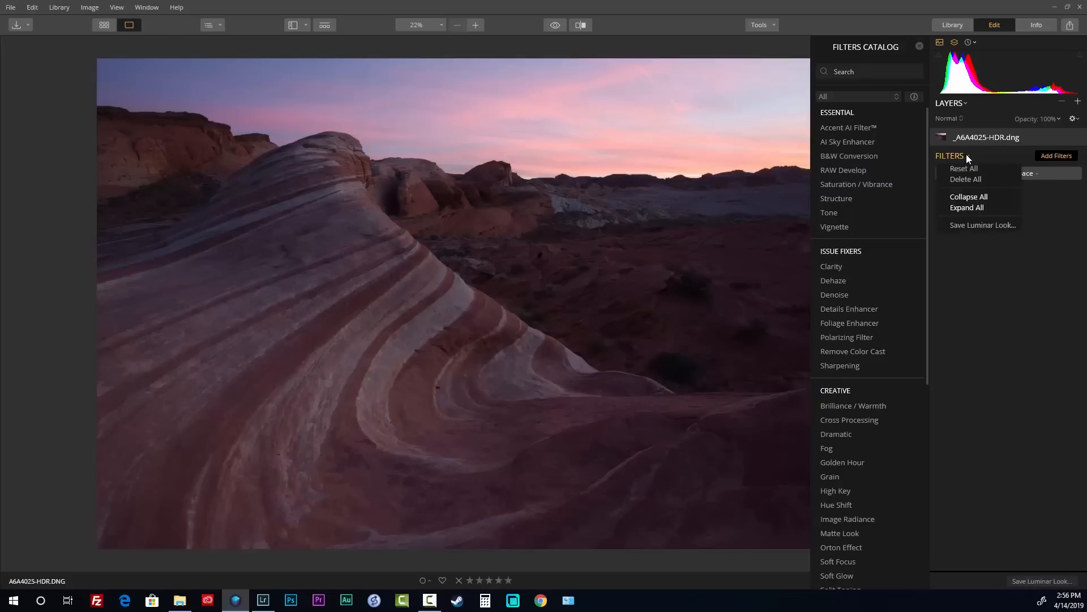
pyautogui.click(1056, 154)
pyautogui.click(1056, 154)
# Apply the Lightroom Basics workspace for RAW Develop, Saturation/Vibrance, Dehaze and Advanced Contrast
pyautogui.click(1056, 154)
pyautogui.click(887, 99)
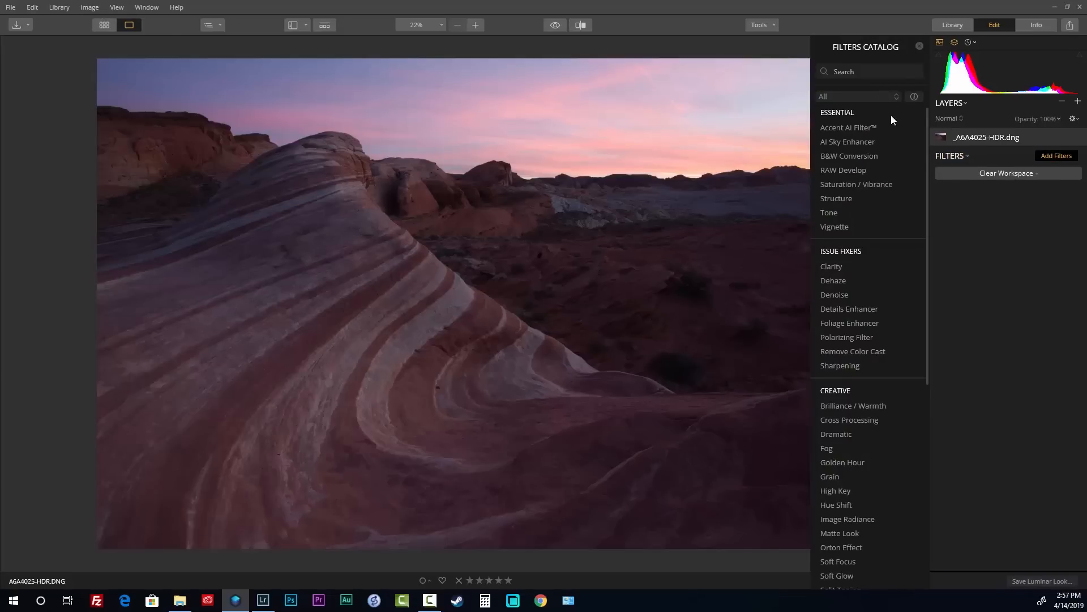
pyautogui.scroll(-7, 898, 142)
pyautogui.scroll(5, 904, 171)
pyautogui.scroll(2, 903, 171)
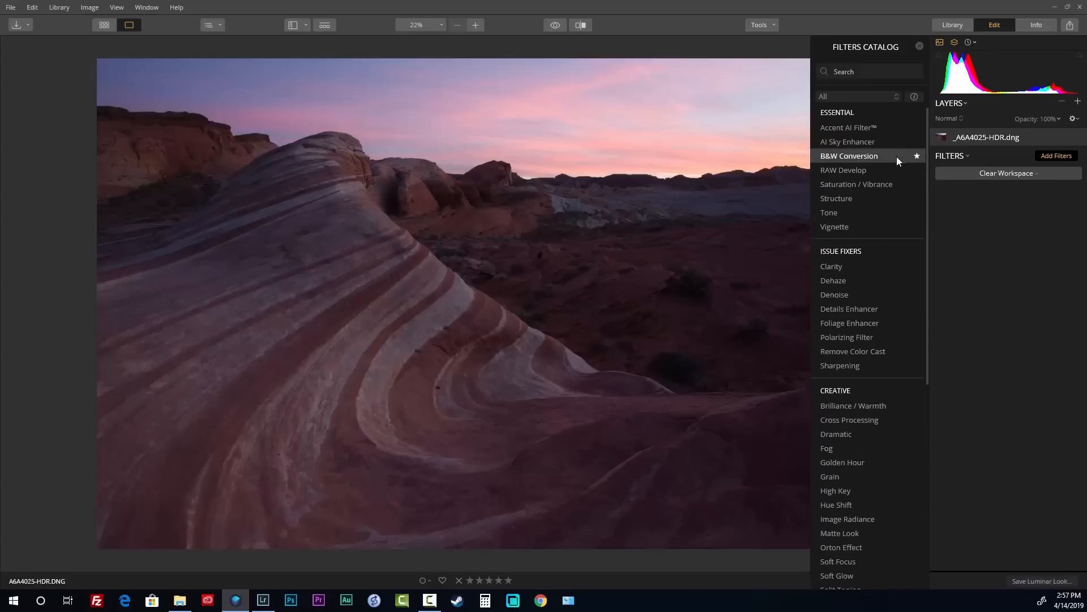
pyautogui.click(1004, 173)
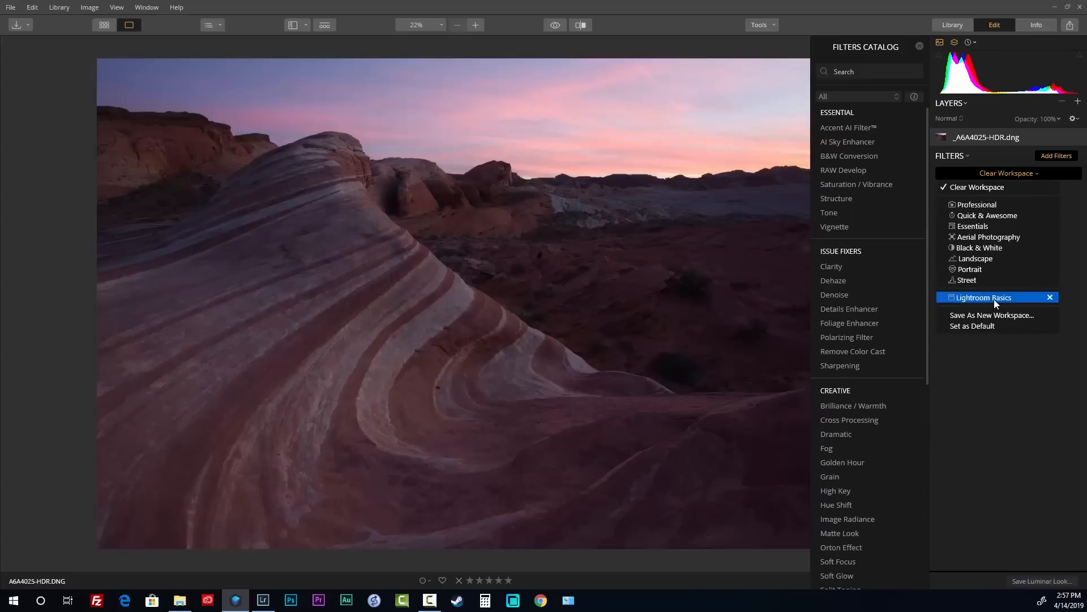
pyautogui.click(1011, 172)
pyautogui.click(1012, 172)
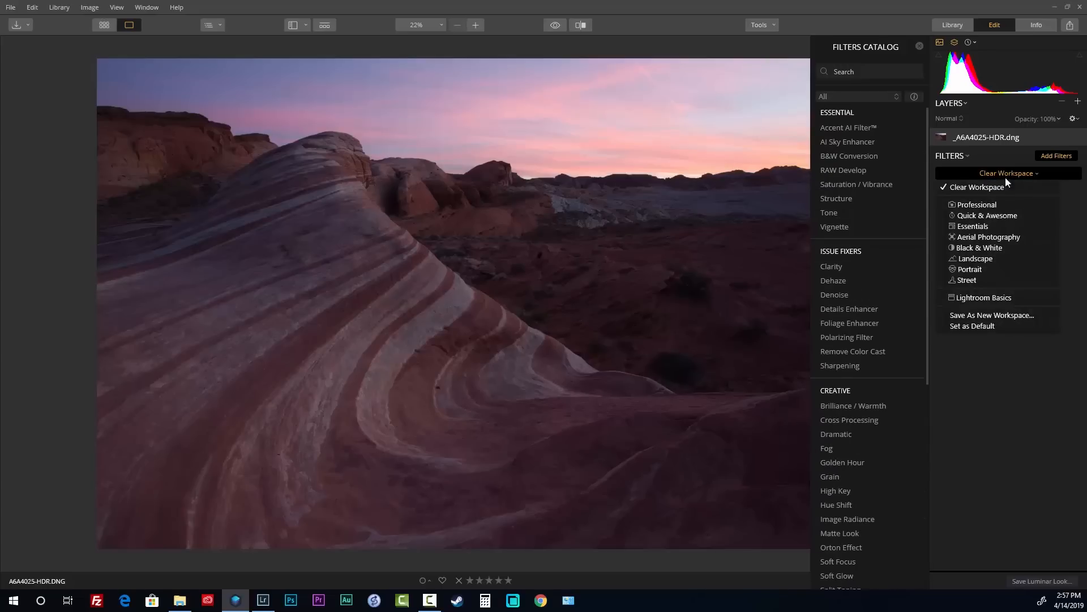
pyautogui.click(988, 298)
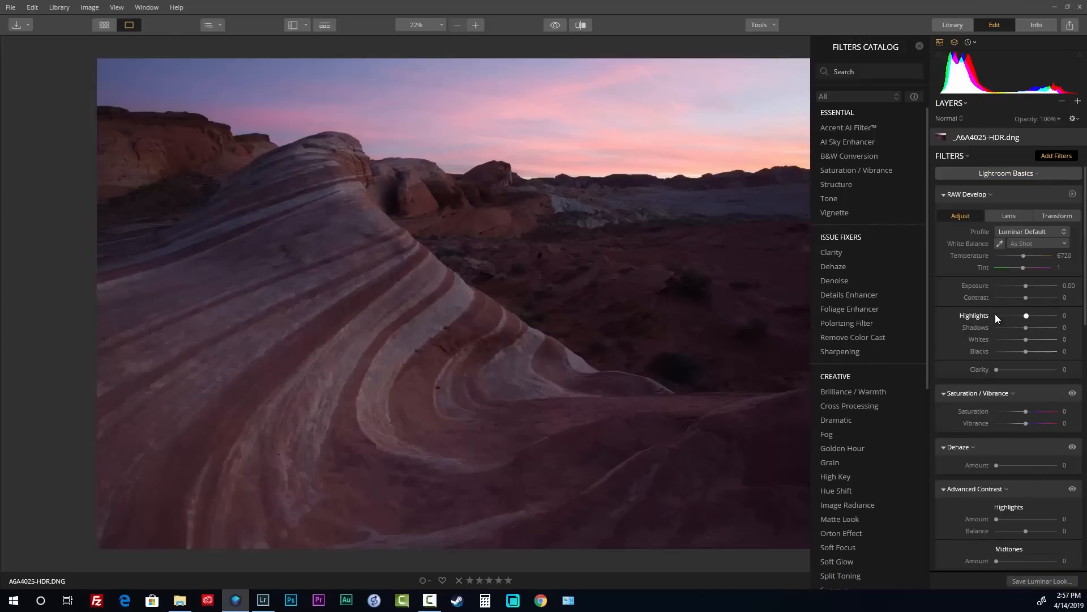
# Collapse all Luminar filters except RAW Develop, then expand Lightroom's Basic panel
pyautogui.click(919, 46)
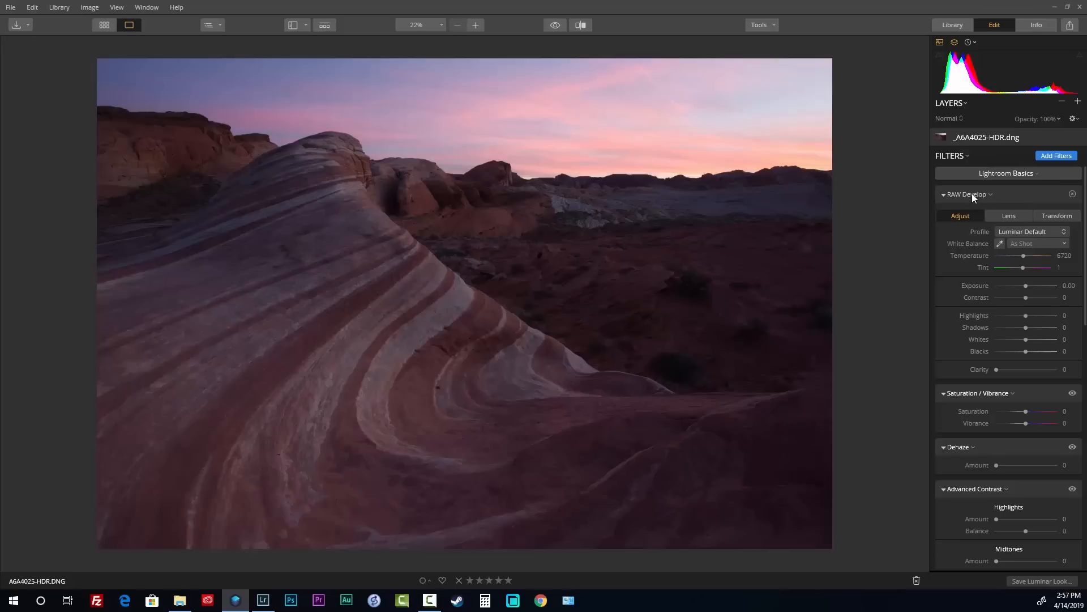
pyautogui.click(964, 156)
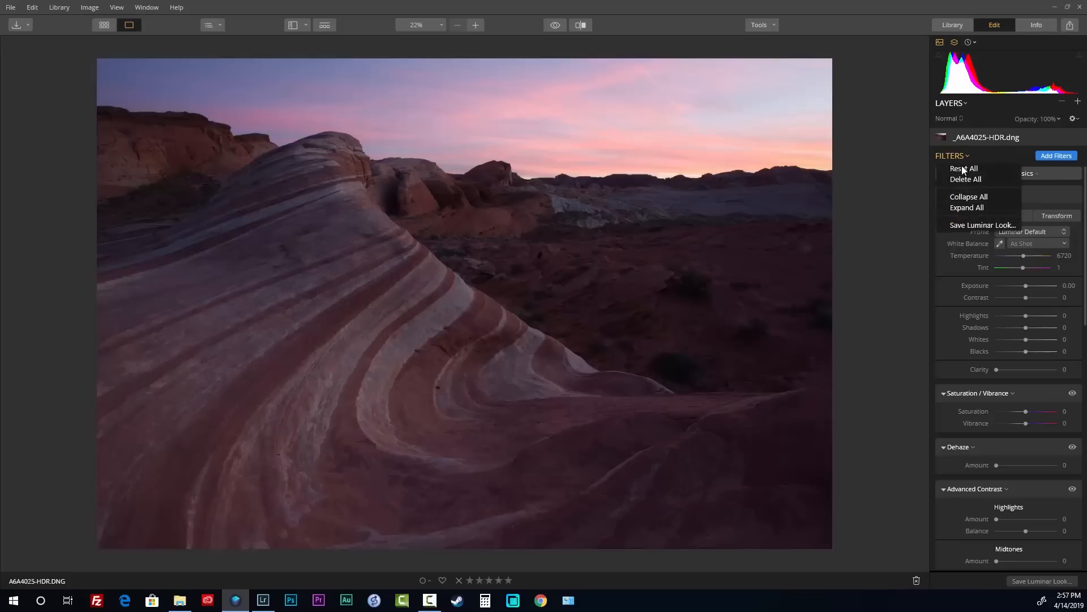
pyautogui.click(966, 197)
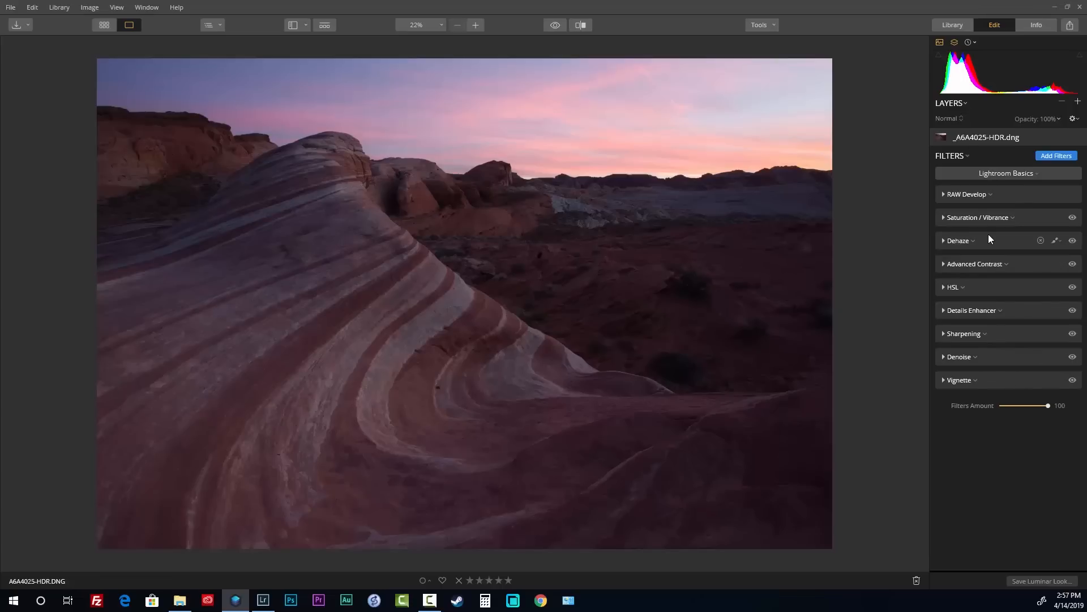
pyautogui.click(958, 195)
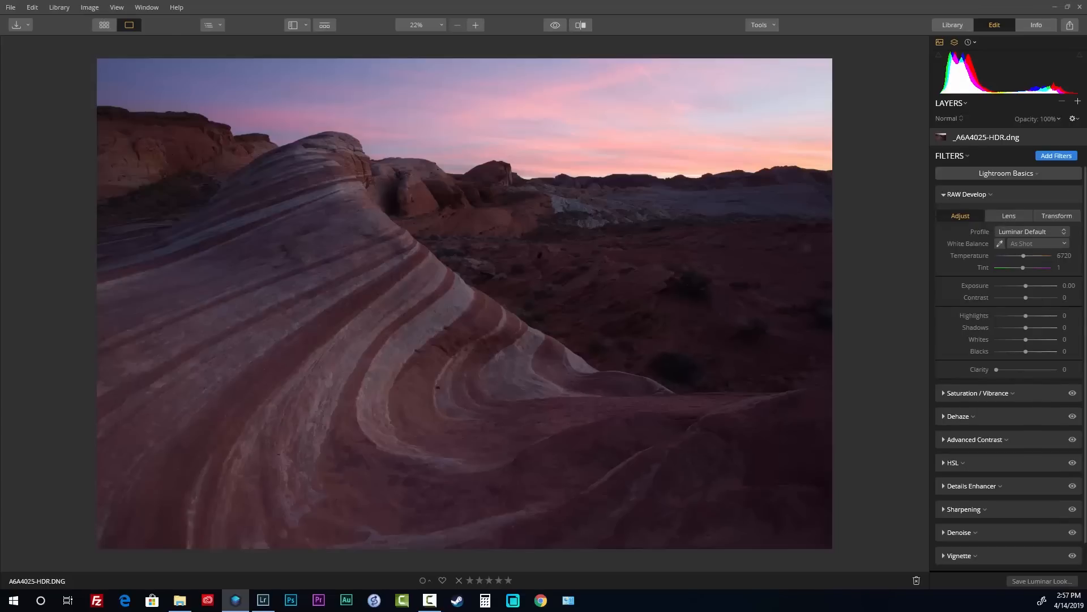
pyautogui.hotkey('alt', 'Tab')
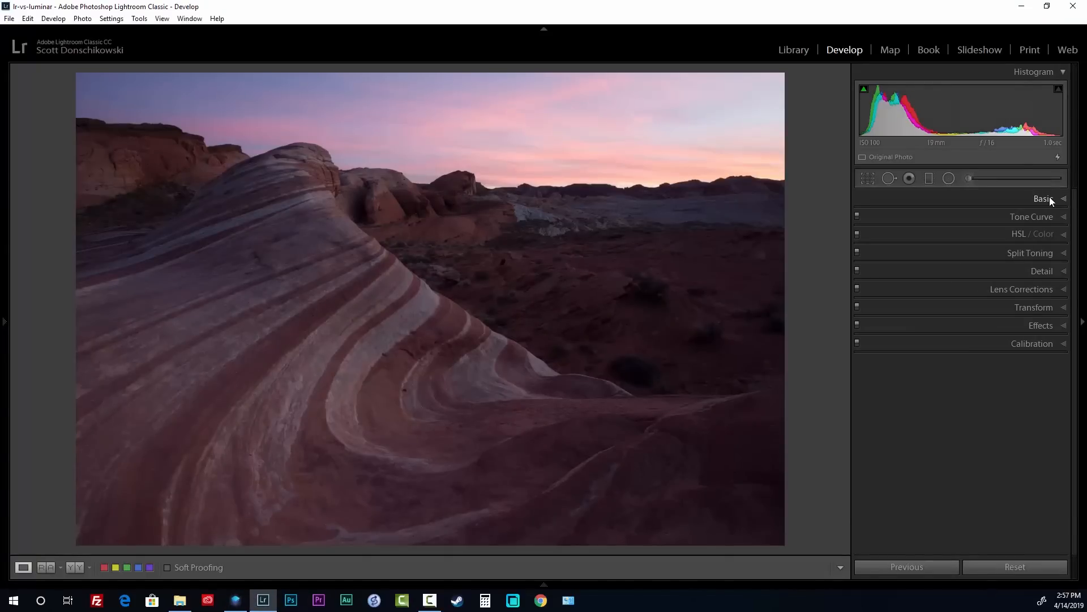
pyautogui.click(1052, 201)
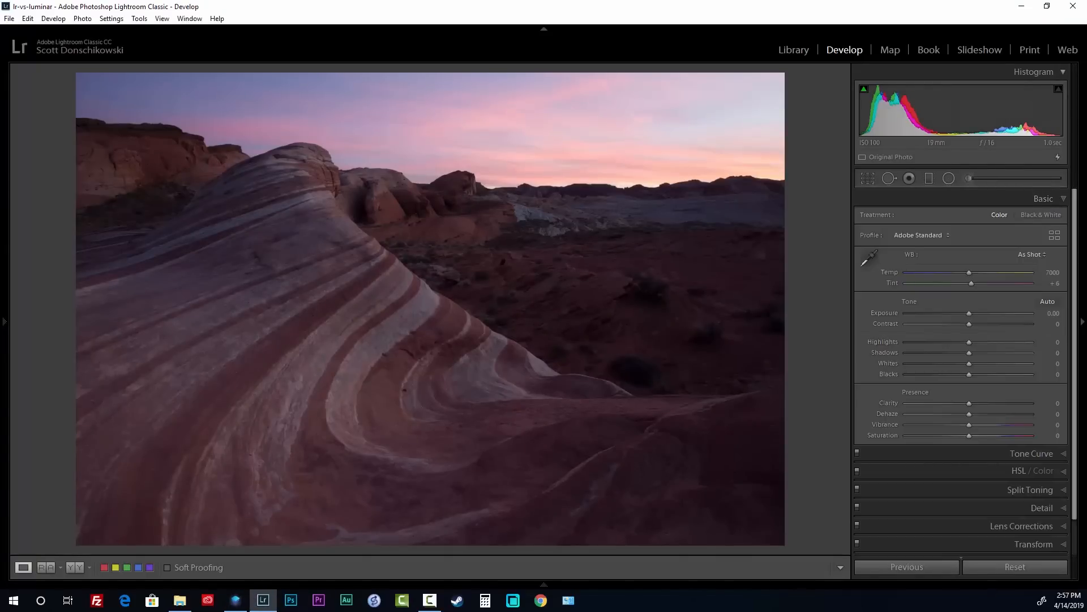
# Return to Luminar to view RAW Develop at Temperature 6720 and Tint 1
pyautogui.hotkey('alt', 'Tab')
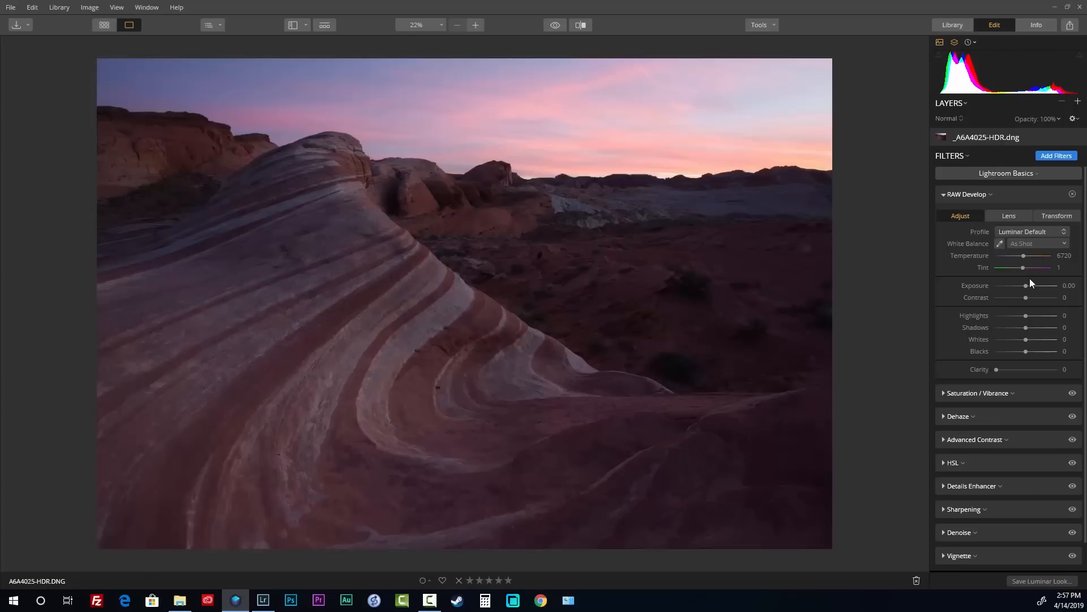
# Expand Saturation/Vibrance and Dehaze, and enable Lens Distortion, Chromatic Aberration and Defringe auto corrections
pyautogui.click(944, 393)
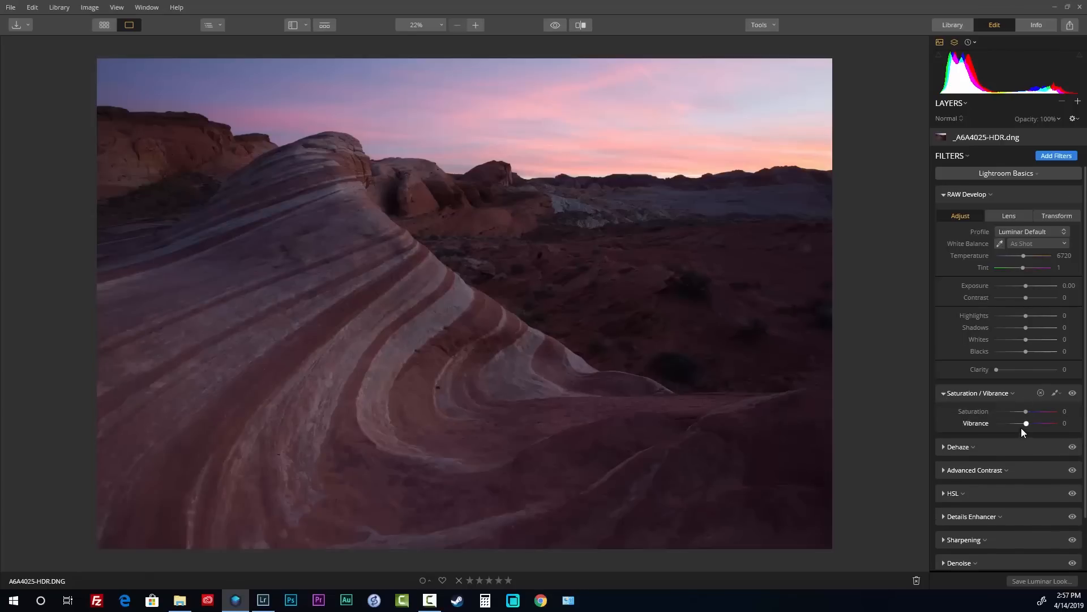
pyautogui.click(943, 445)
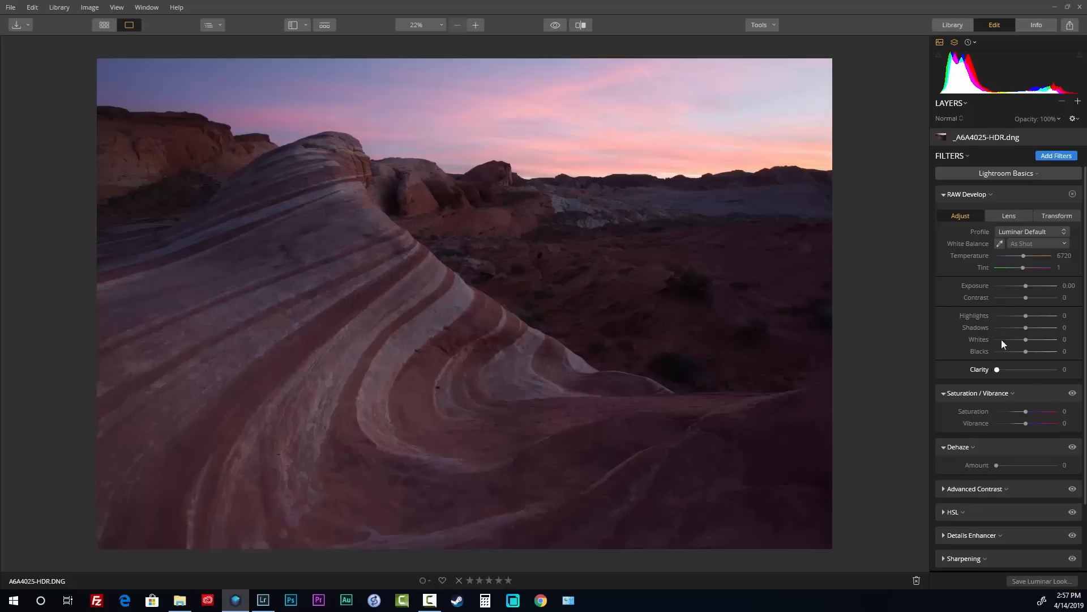
pyautogui.click(1009, 218)
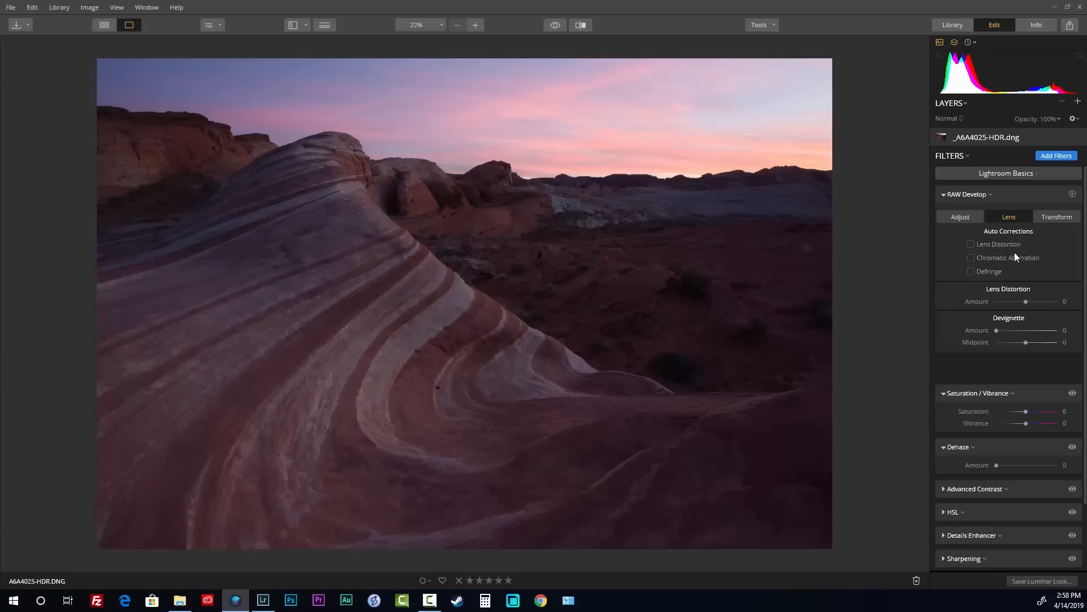
pyautogui.click(995, 245)
pyautogui.click(998, 258)
pyautogui.click(996, 271)
# Enable Canon lens profile corrections and chromatic aberration removal, comparing Before/After, ending on After
pyautogui.hotkey('alt', 'Tab')
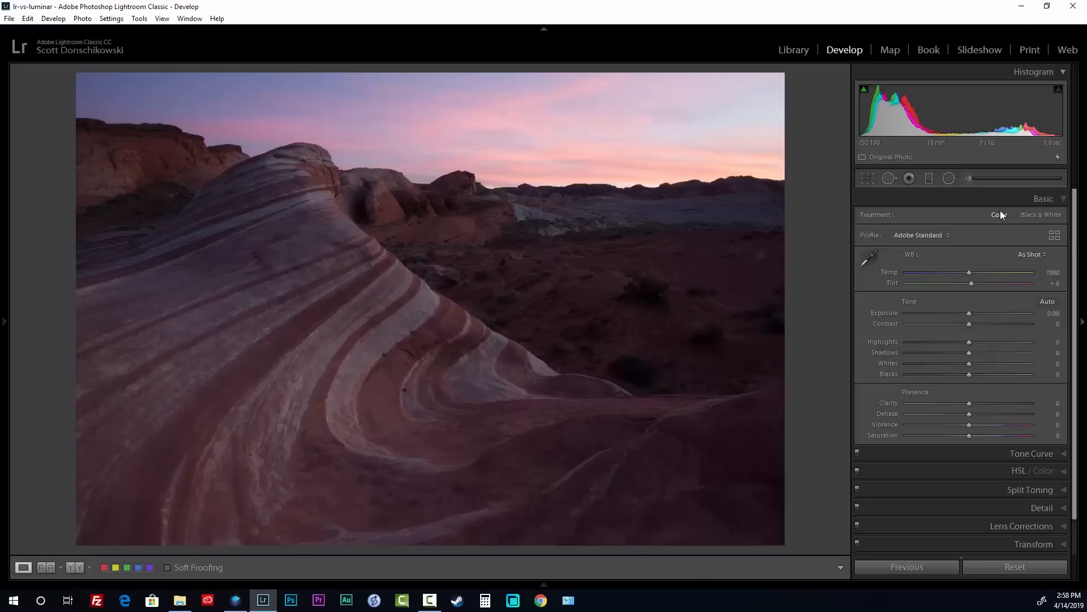
pyautogui.scroll(-1, 1012, 448)
pyautogui.click(1028, 490)
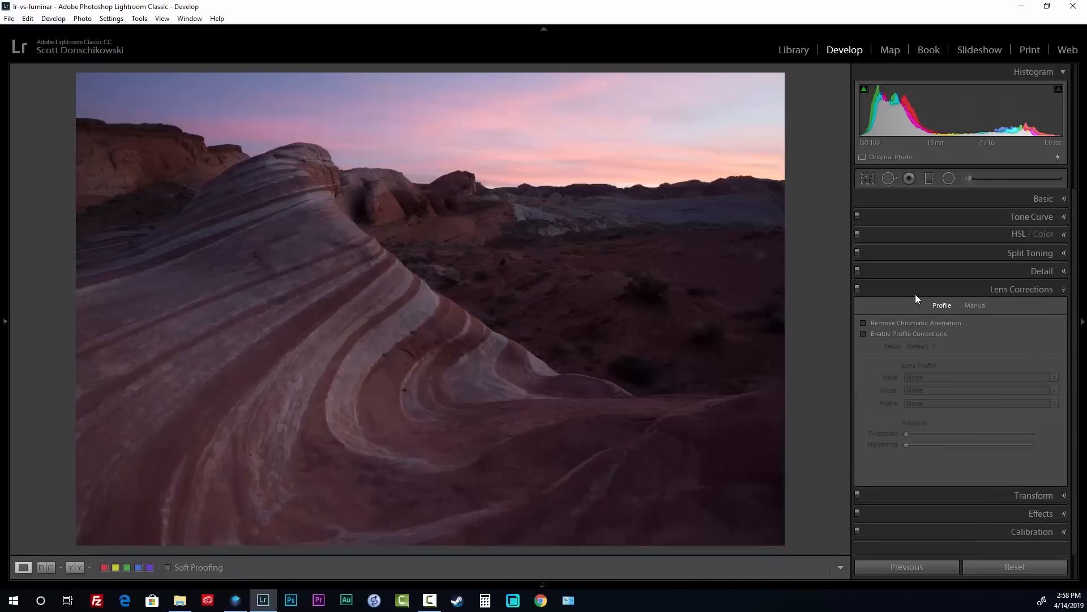
pyautogui.click(912, 334)
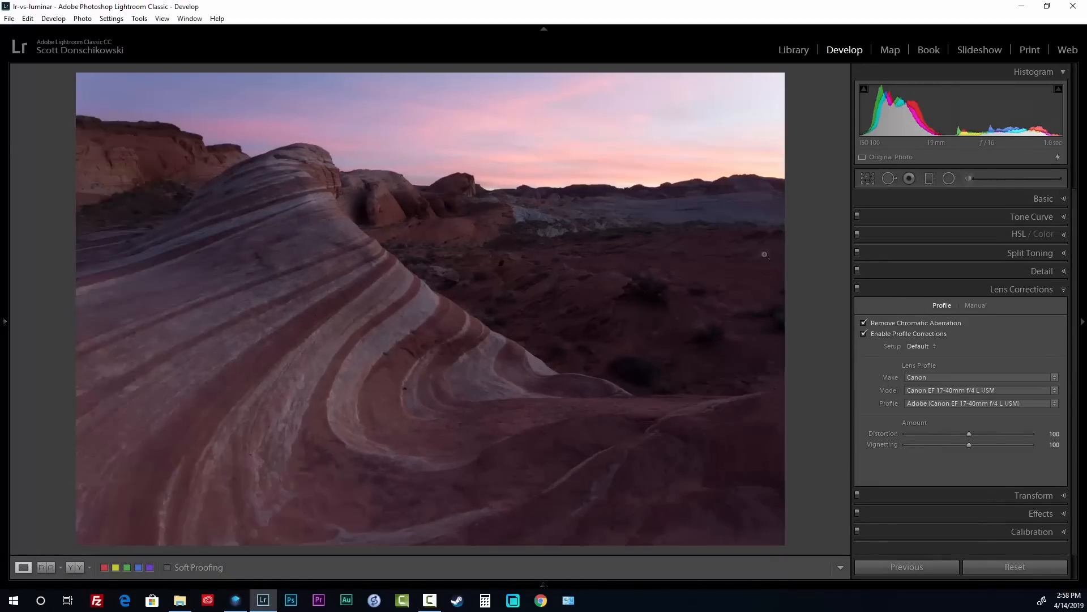
pyautogui.press('\\')
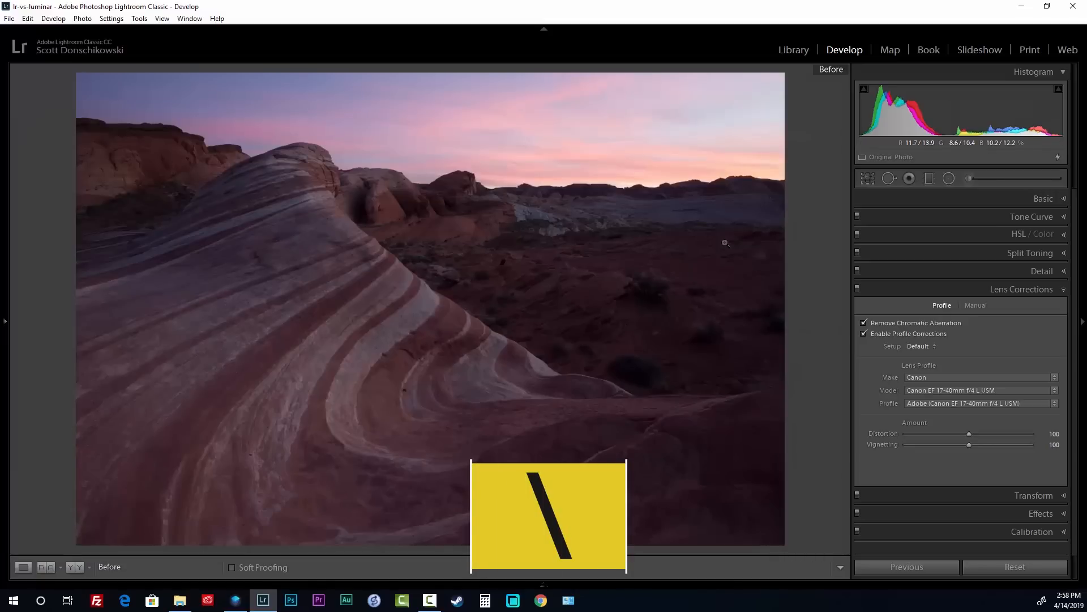
pyautogui.press('\\')
pyautogui.press('\\')
pyautogui.press('\\')
pyautogui.press('\\')
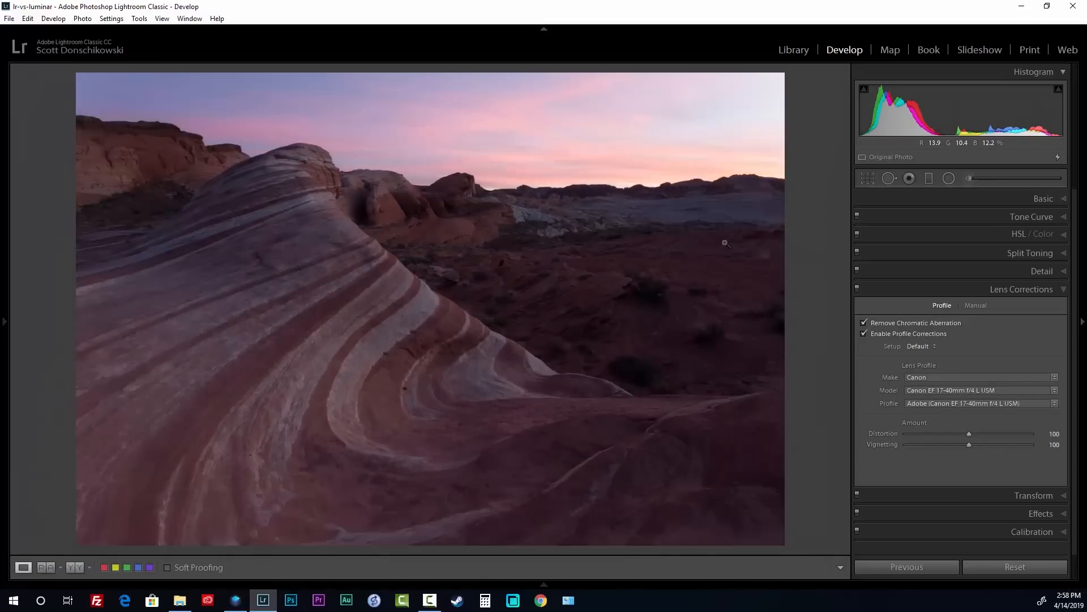
pyautogui.press('\\')
pyautogui.press('\\')
pyautogui.press('\\')
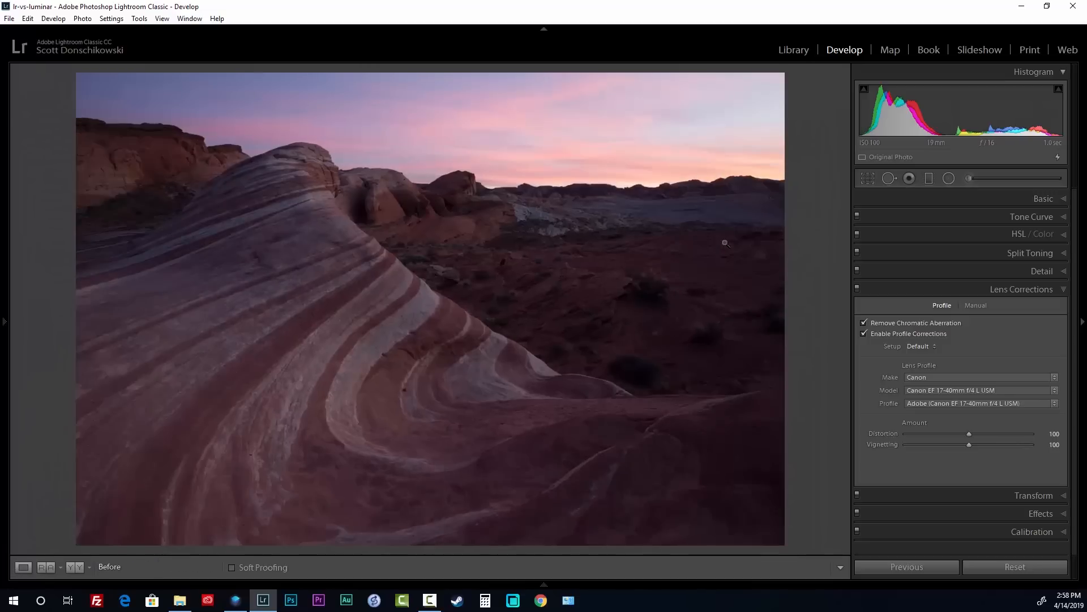
# Toggle Luminar's unedited preview on and off, then return to Lightroom Classic
pyautogui.hotkey('alt', 'Tab')
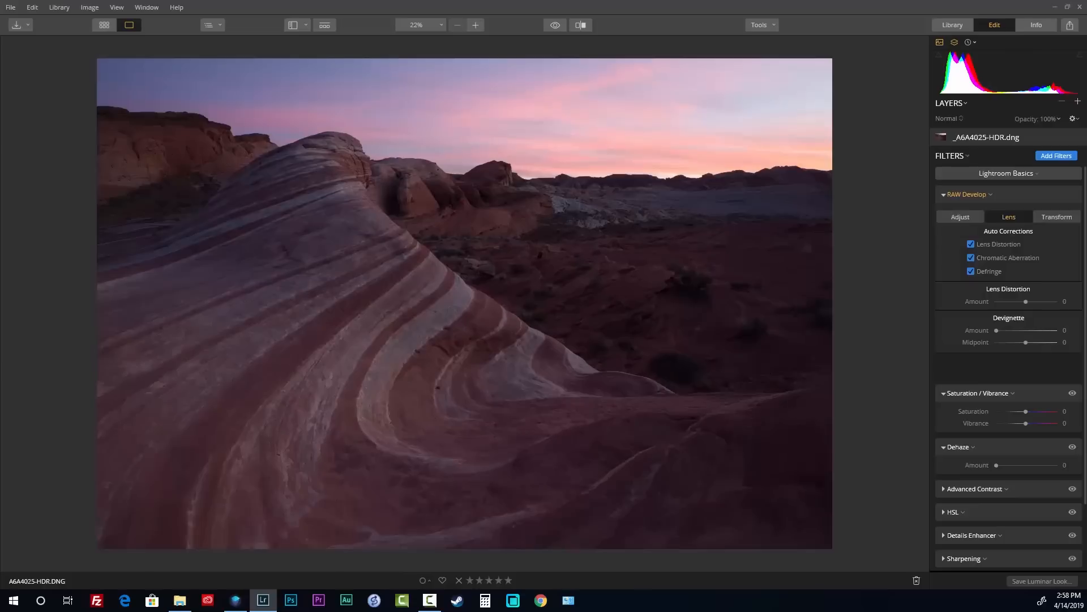
pyautogui.press('\\')
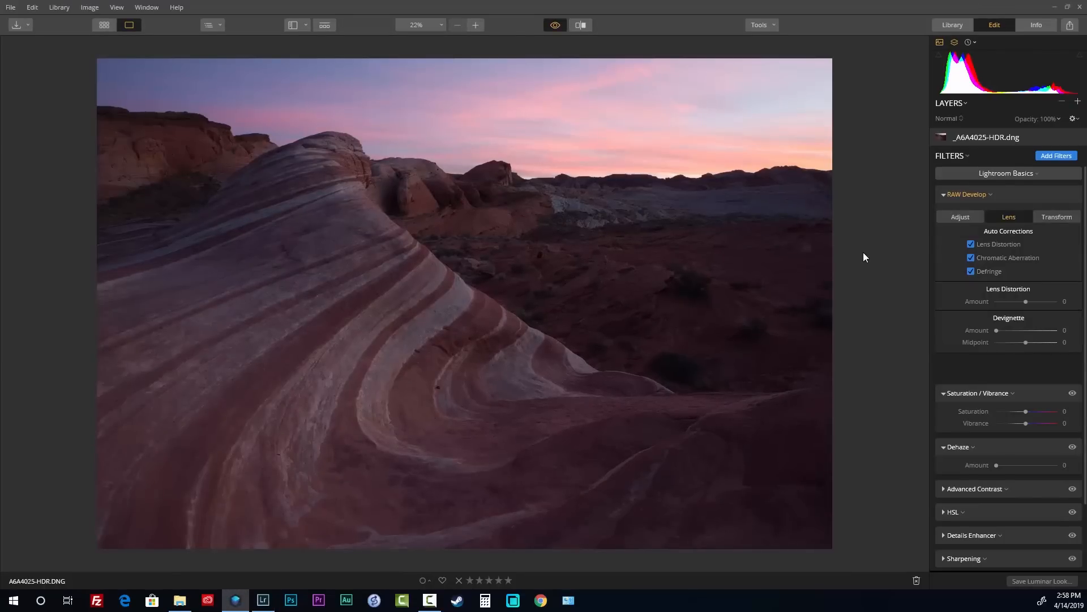
pyautogui.press('\\')
pyautogui.press('\\')
pyautogui.press('\\')
pyautogui.press('\\')
pyautogui.press('\\')
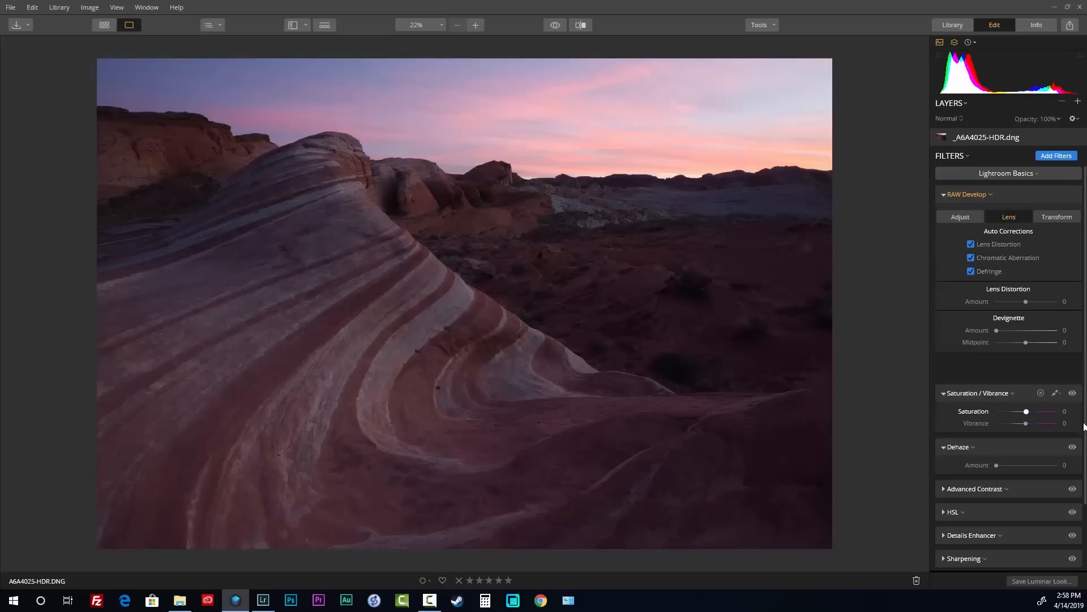
pyautogui.hotkey('alt', 'Tab')
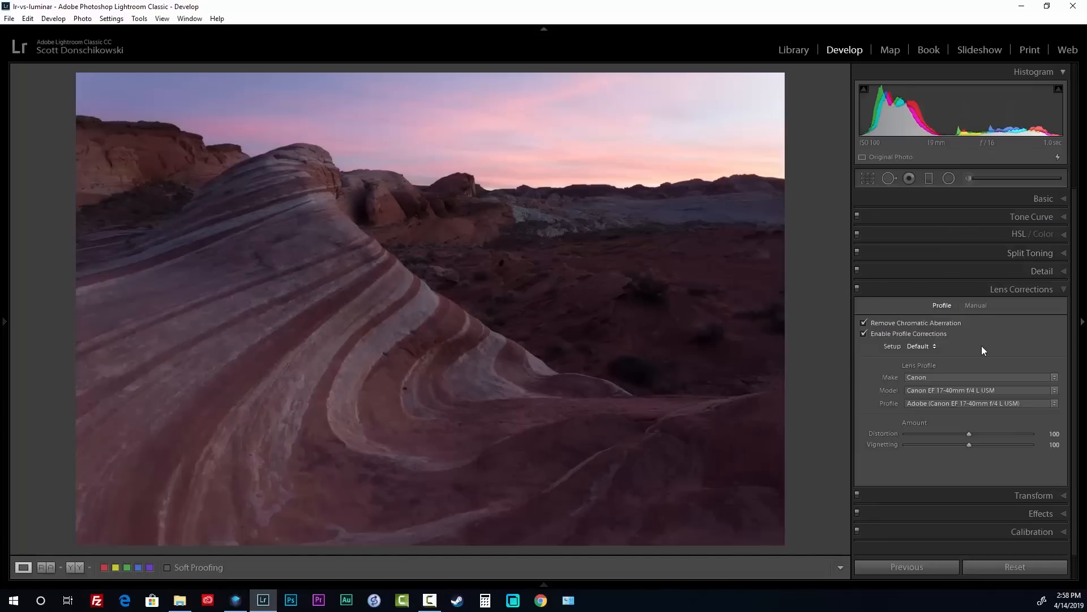
# Toggle Lightroom's Before/After view, ending on the corrected After, then return to Luminar
pyautogui.press('\\')
pyautogui.press('\\')
pyautogui.press('\\')
pyautogui.press('\\')
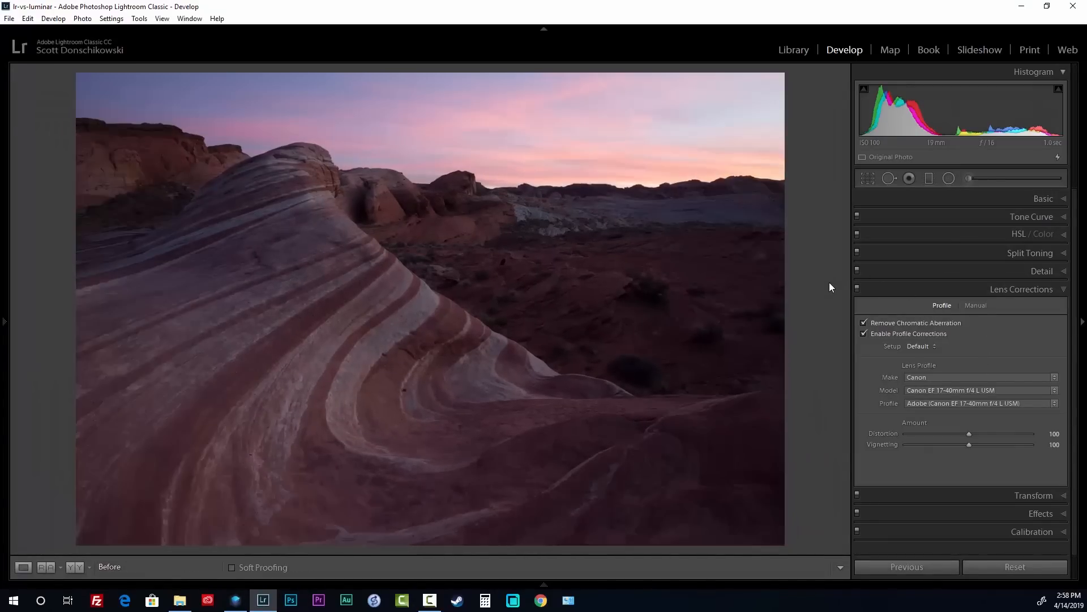
pyautogui.press('\\')
pyautogui.press('\\')
pyautogui.press('\\')
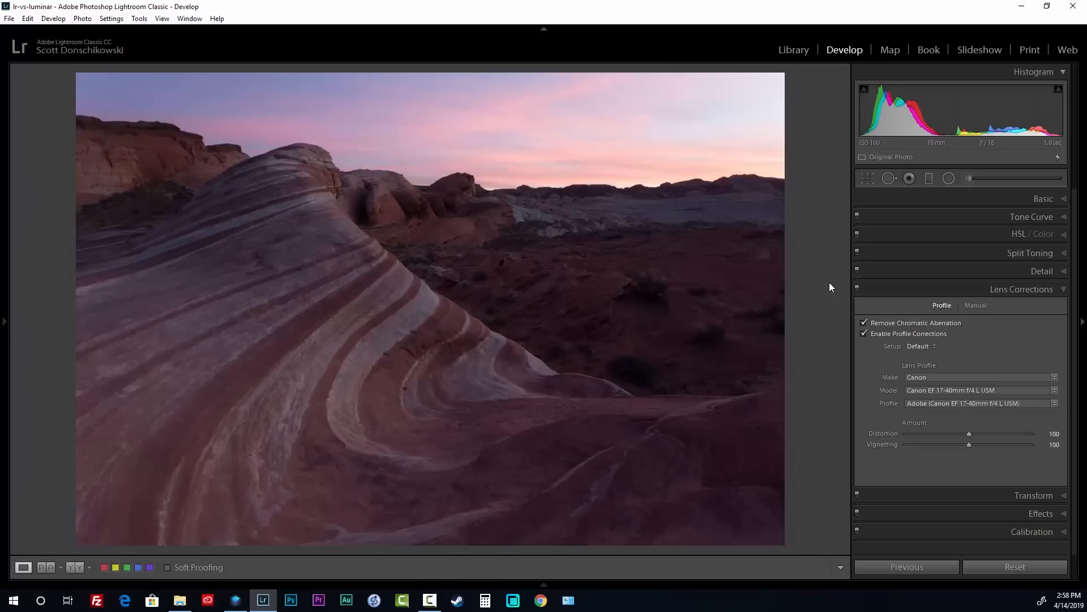
pyautogui.press('\\')
pyautogui.hotkey('alt', 'Tab')
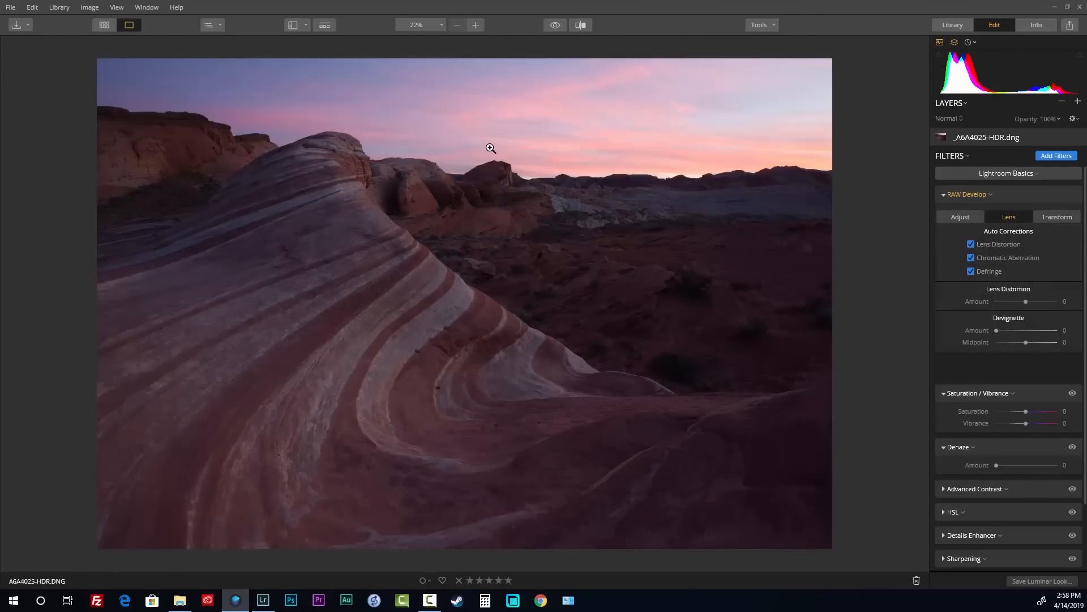
pyautogui.scroll(3, 362, 135)
pyautogui.scroll(5, 356, 134)
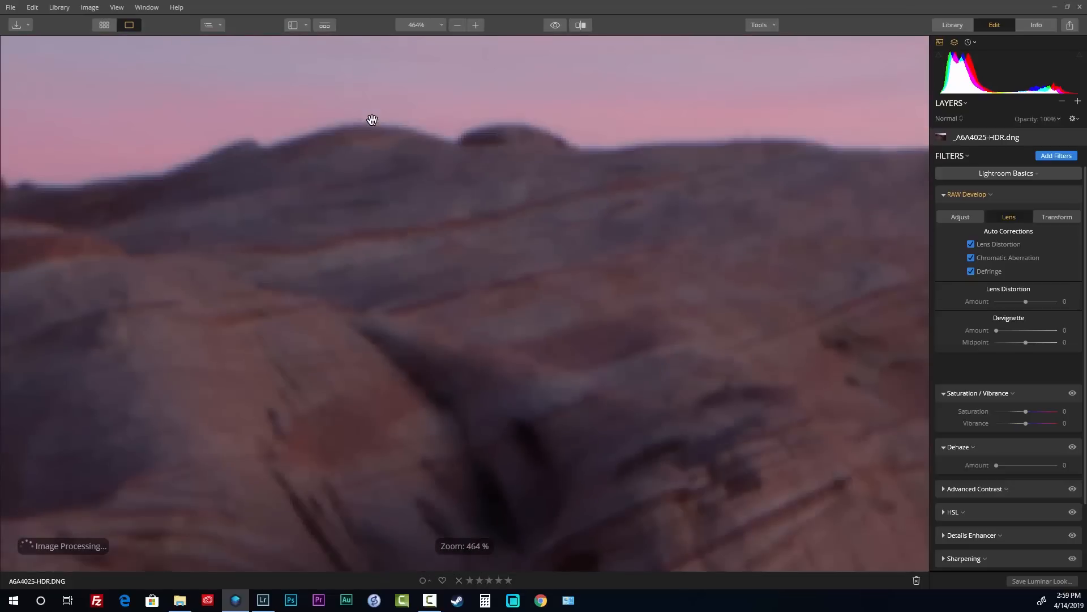
pyautogui.moveTo(433, 187); pyautogui.dragTo(864, 296)
pyautogui.moveTo(287, 259); pyautogui.dragTo(447, 307)
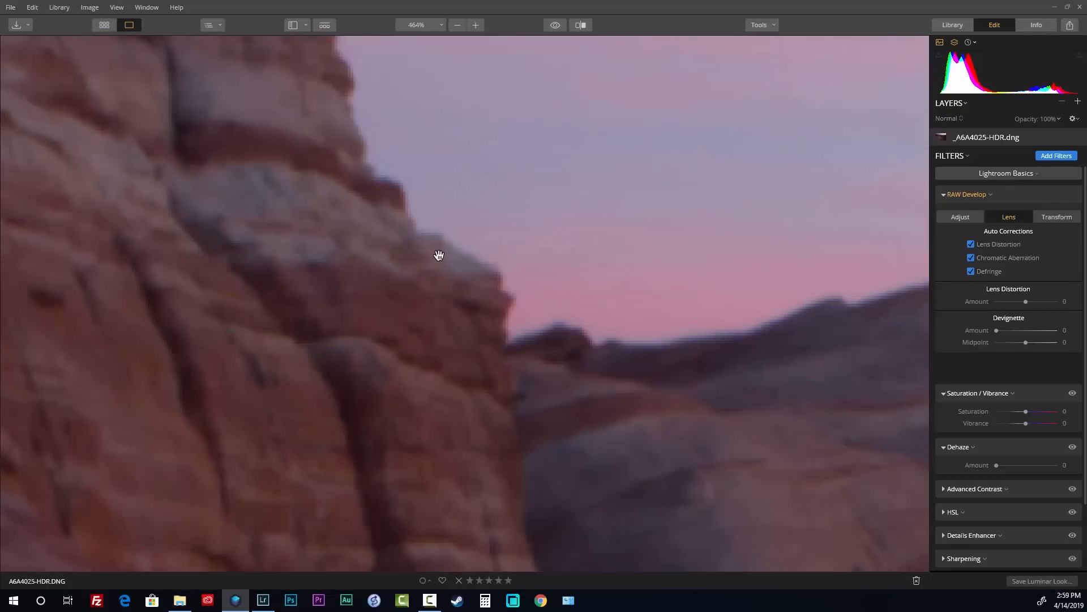
pyautogui.scroll(-3, 439, 255)
pyautogui.moveTo(250, 222); pyautogui.dragTo(687, 238)
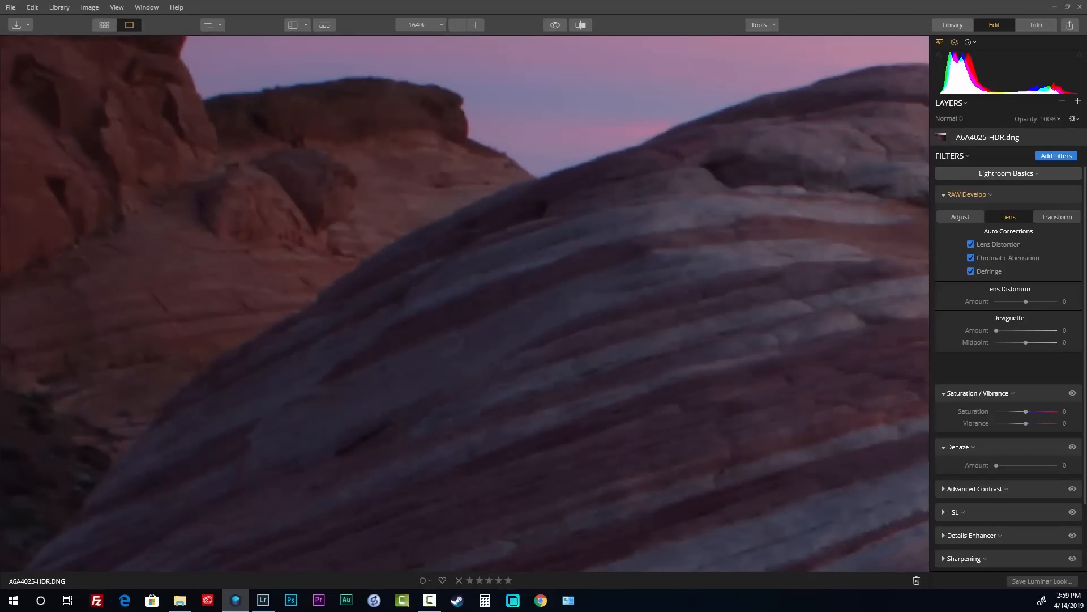
pyautogui.click(263, 600)
pyautogui.click(298, 145)
pyautogui.moveTo(298, 145); pyautogui.dragTo(541, 194)
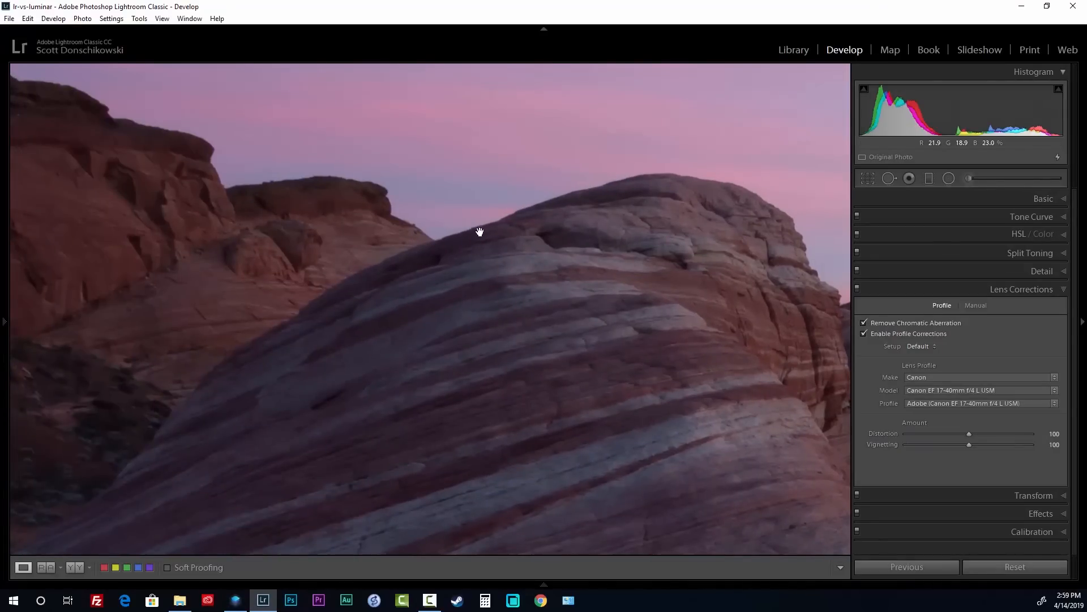
pyautogui.press('\\')
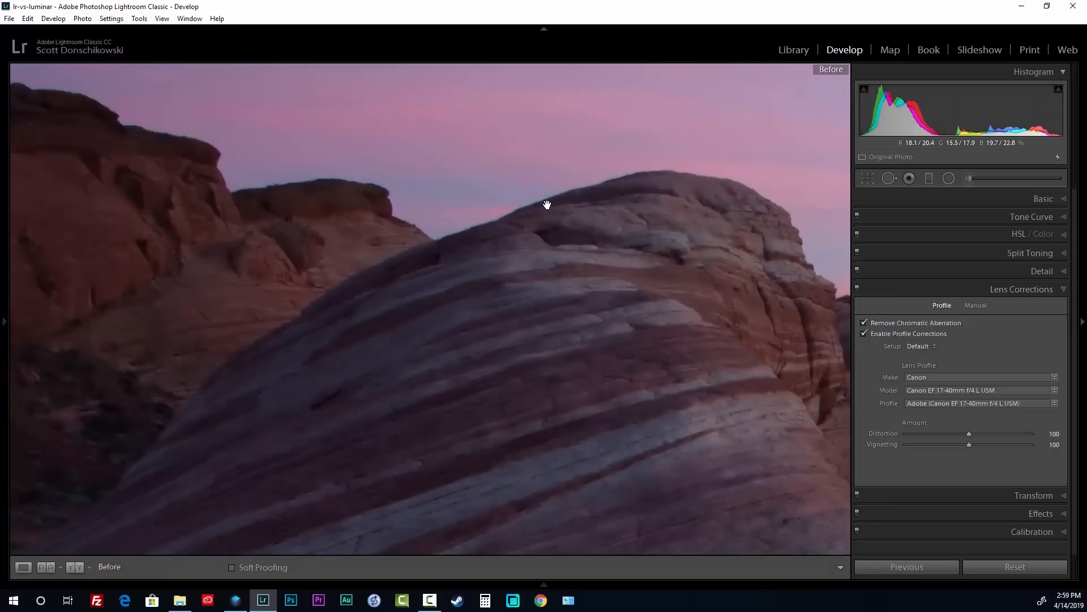
pyautogui.press('\\')
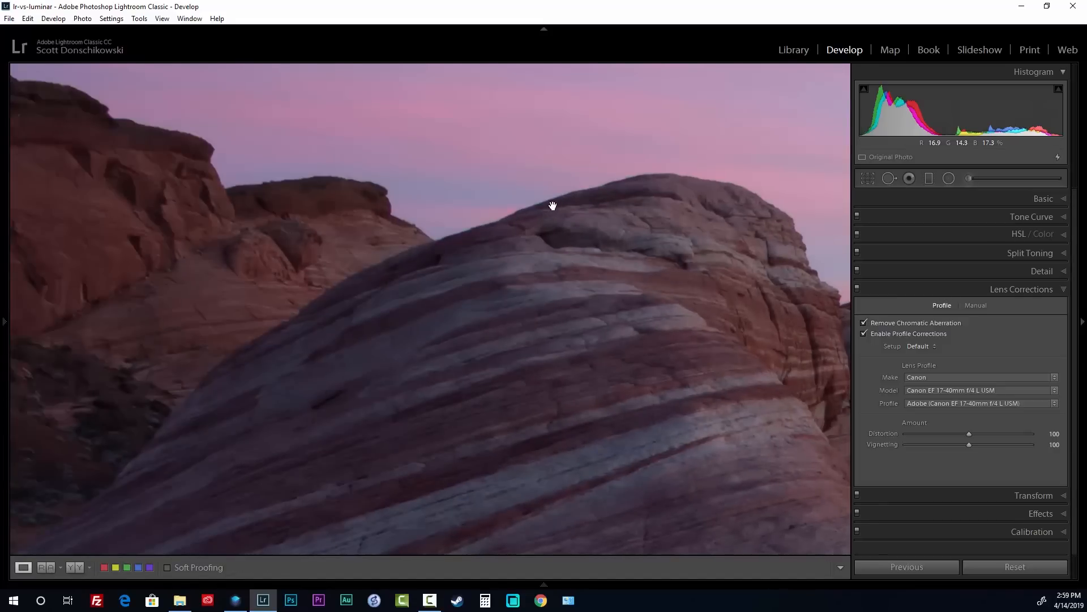
pyautogui.hotkey('alt', 'Tab')
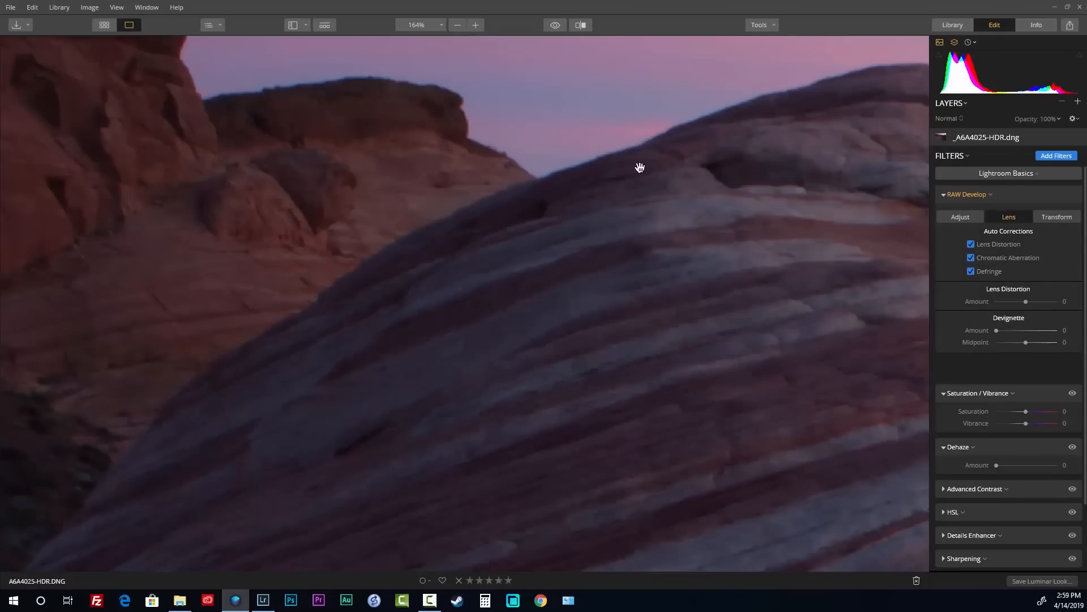
pyautogui.click(718, 225)
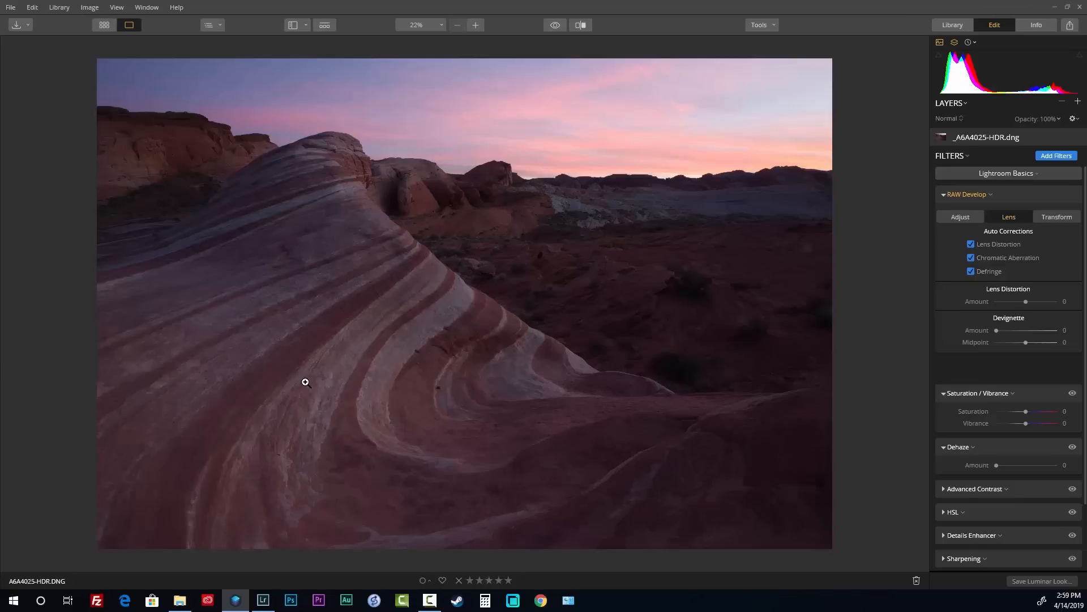
pyautogui.click(959, 217)
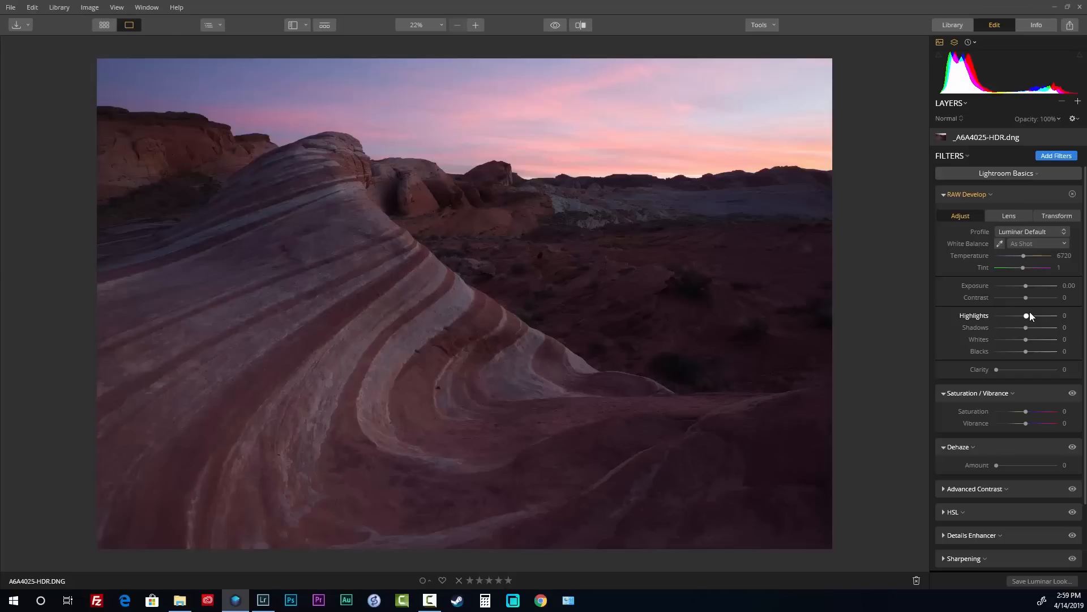
# In RAW Develop, set Highlights -100, Contrast 29 and Whites 16, then collapse the panel
pyautogui.moveTo(1027, 315)
pyautogui.mouseDown()
pyautogui.moveTo(995, 319)
pyautogui.moveTo(1037, 327)
pyautogui.mouseUp()
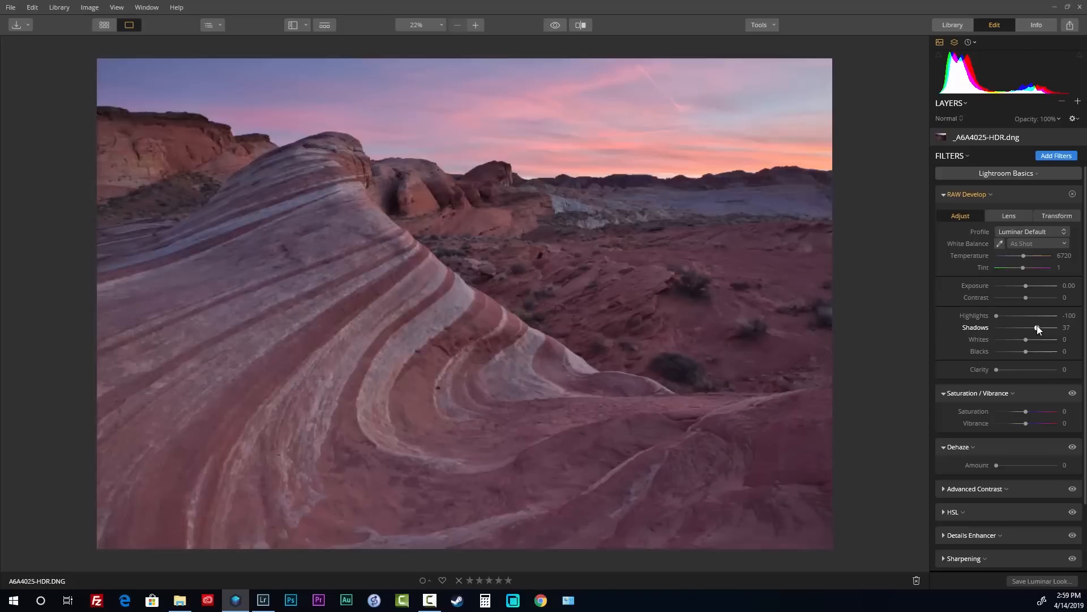
pyautogui.moveTo(1025, 298); pyautogui.dragTo(1034, 297)
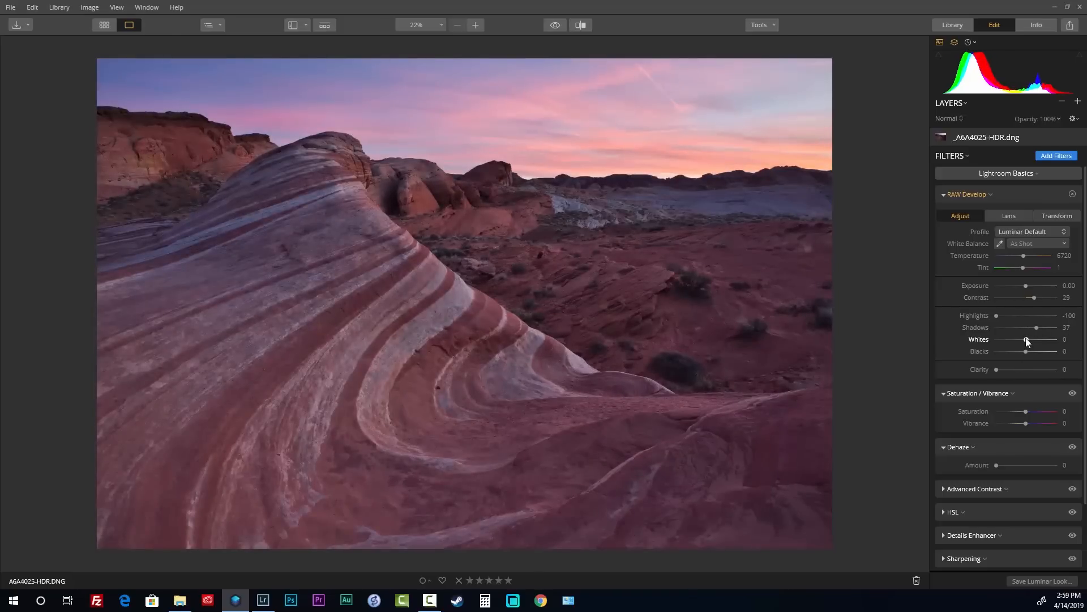
pyautogui.moveTo(1027, 339); pyautogui.dragTo(1020, 352)
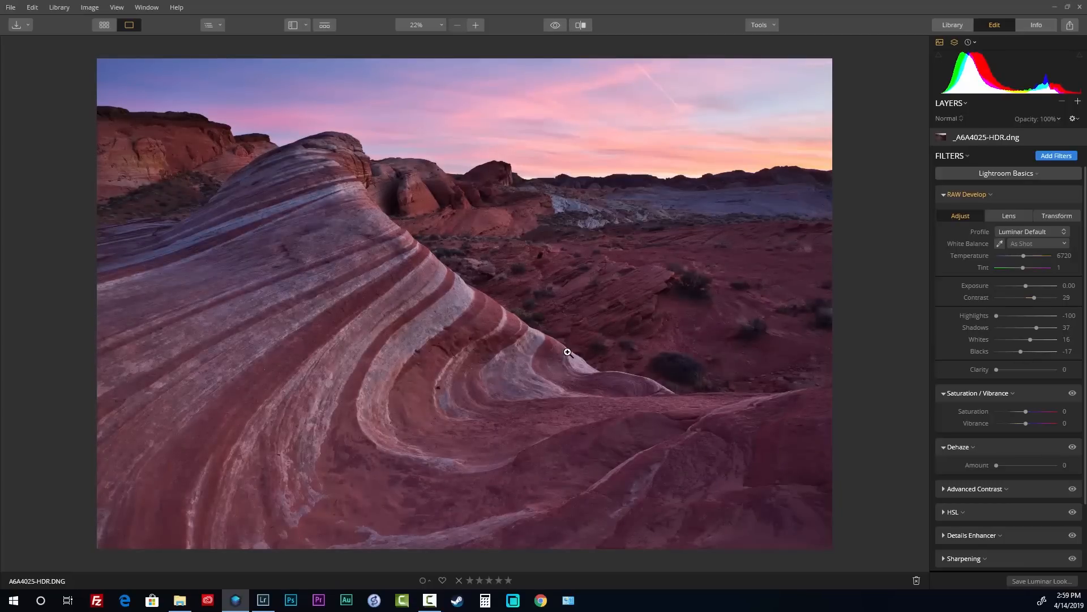
pyautogui.click(944, 195)
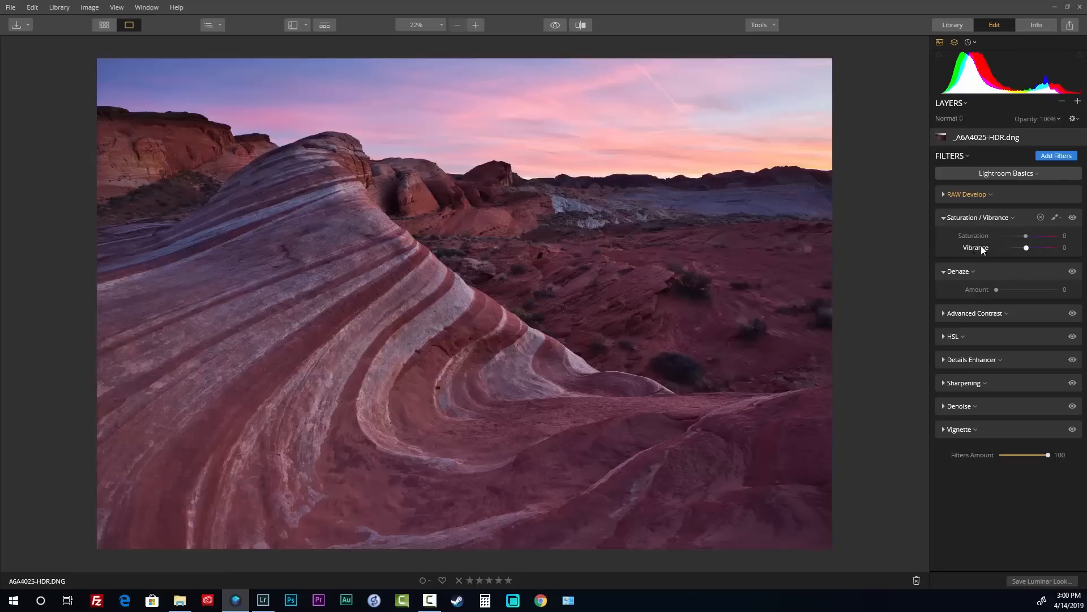
# Add Dehaze at amount 69, then go back to the gallery and open the waterfall photo
pyautogui.click(999, 288)
pyautogui.moveTo(1009, 290); pyautogui.dragTo(1020, 288)
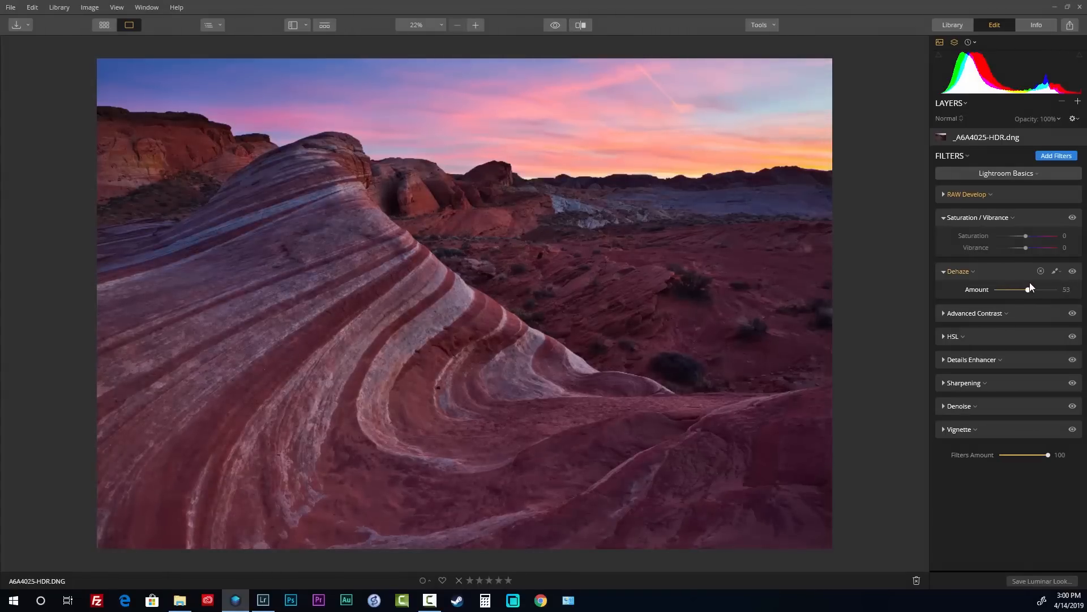
pyautogui.moveTo(1039, 281); pyautogui.dragTo(1037, 281)
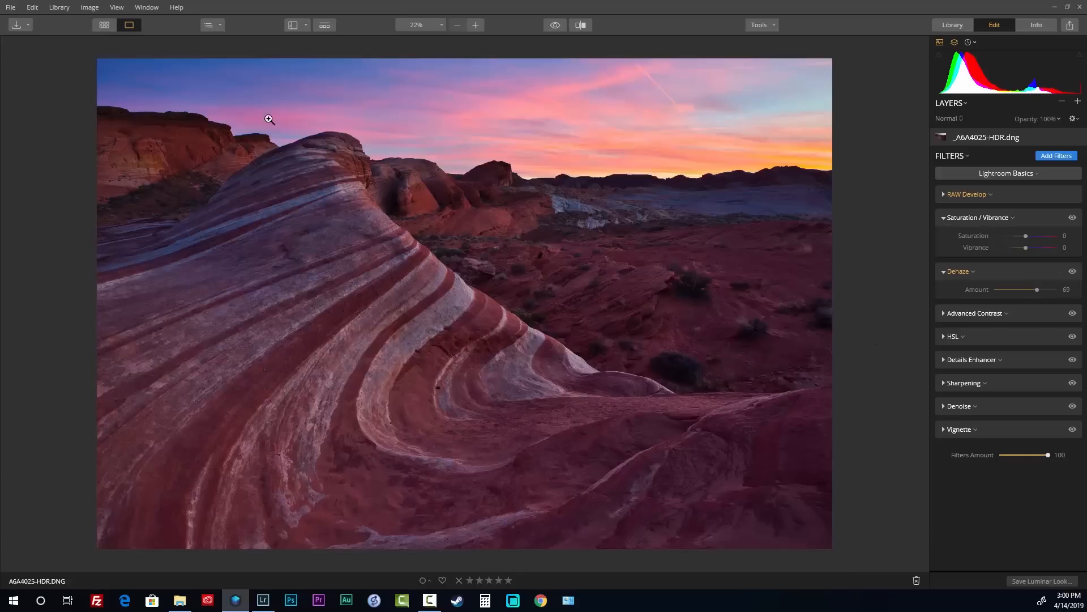
pyautogui.click(109, 26)
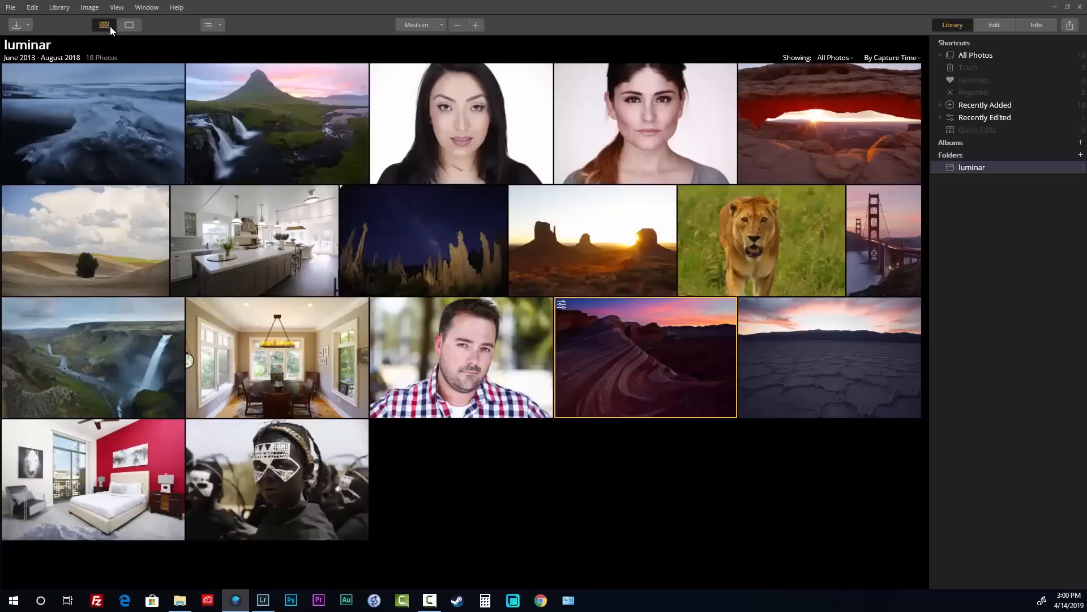
pyautogui.doubleClick(122, 373)
# Edit the waterfall photo with the Lightroom Basics workspace and push Dehaze Amount to 100
pyautogui.click(994, 26)
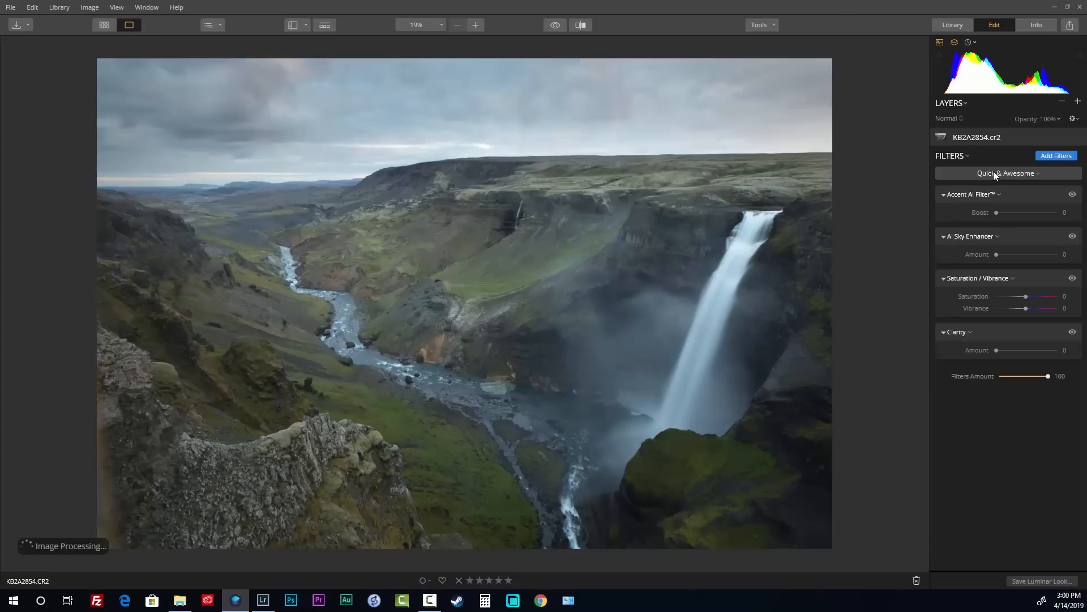
pyautogui.click(1001, 174)
pyautogui.click(997, 299)
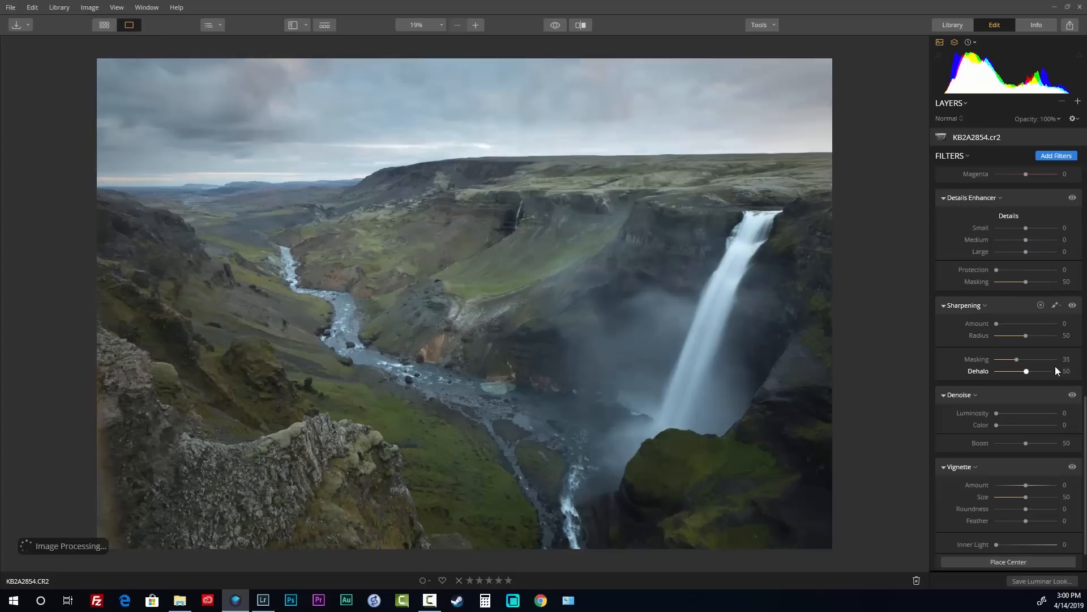
pyautogui.scroll(5, 1025, 351)
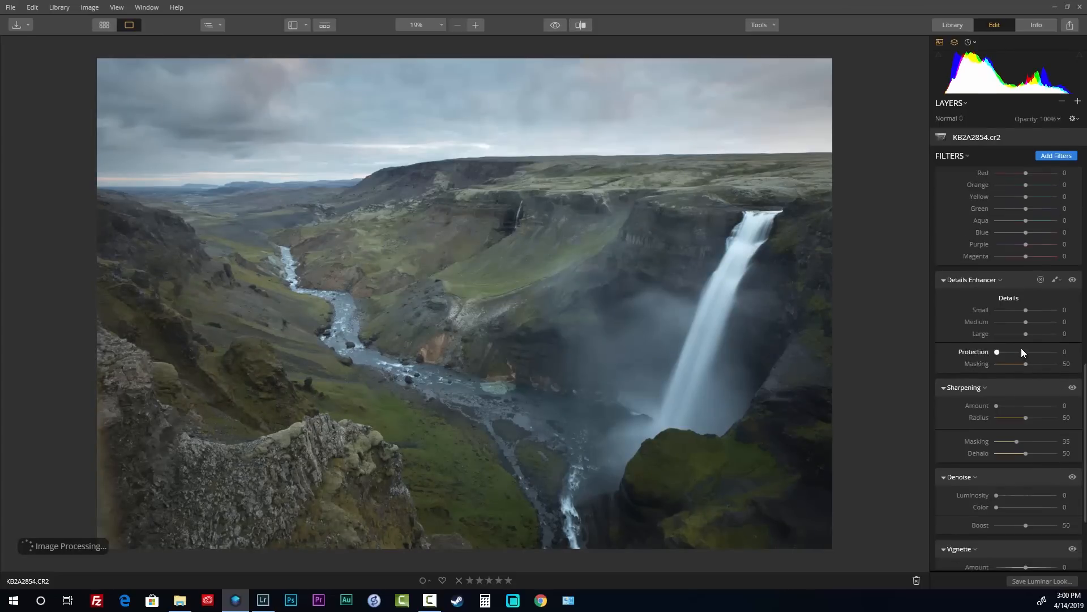
pyautogui.scroll(3, 1023, 347)
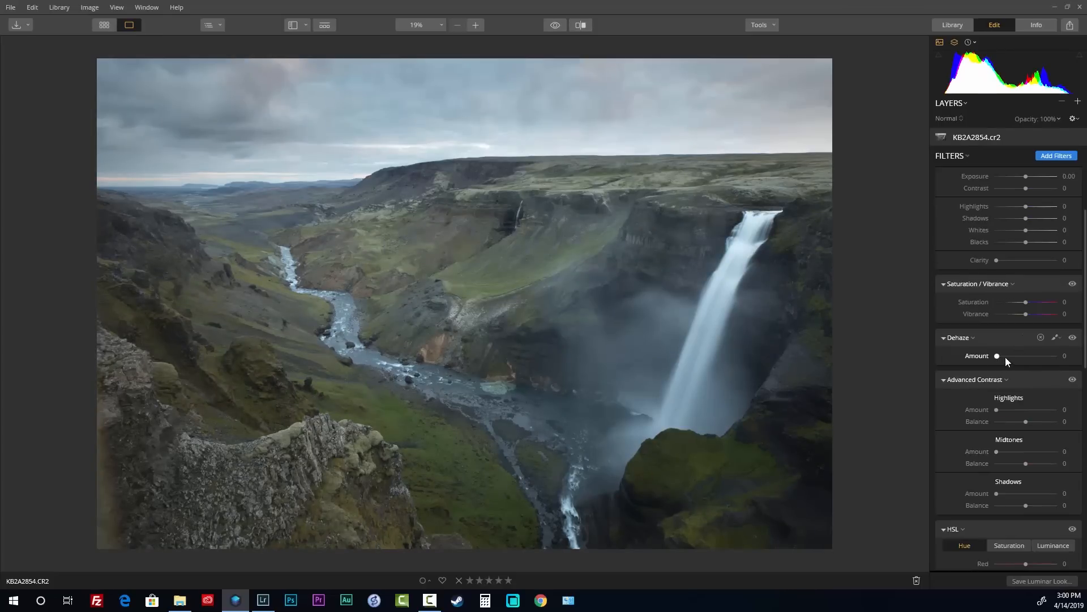
pyautogui.moveTo(1005, 357); pyautogui.dragTo(1067, 358)
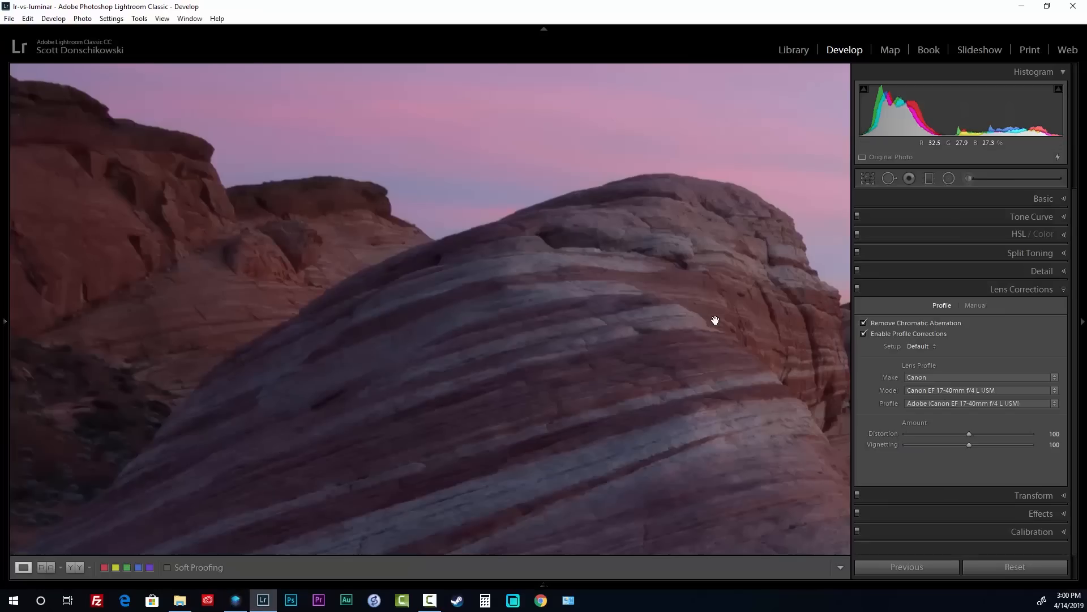
pyautogui.click(716, 315)
# Open the waterfall photo from the Library grid in the Develop module
pyautogui.click(790, 51)
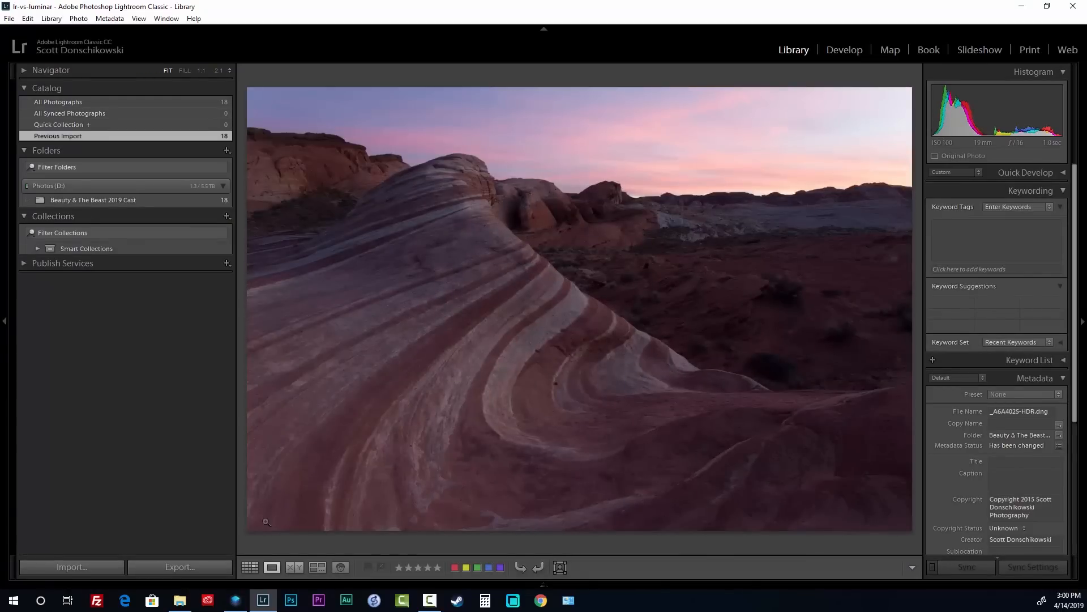
pyautogui.press('g')
pyautogui.doubleClick(861, 340)
pyautogui.press('d')
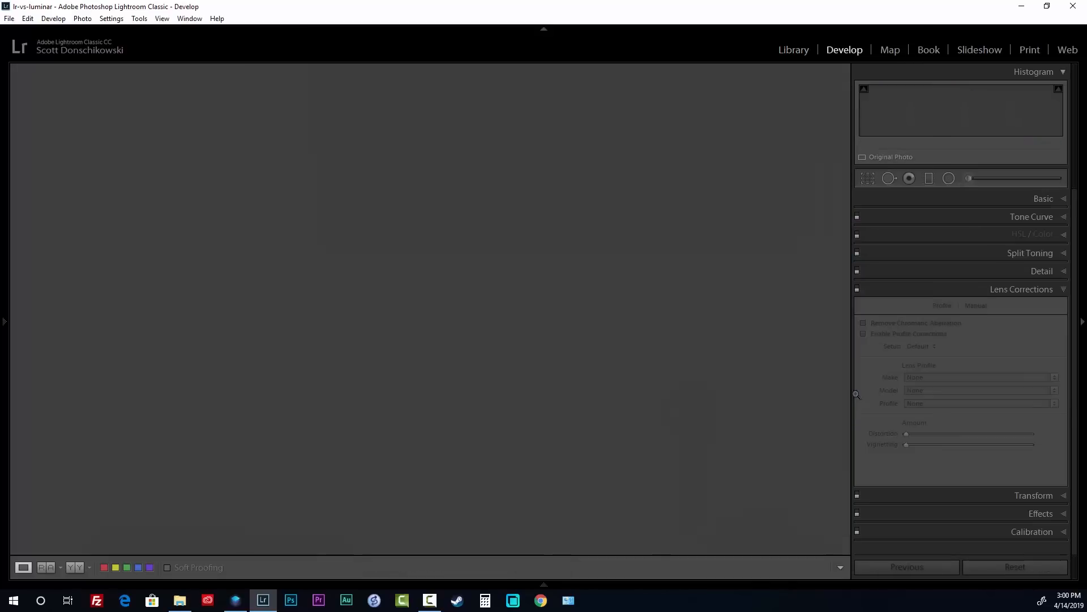
# Set the waterfall photo's Dehaze to +72 in the Basic panel, then return to Luminar
pyautogui.click(1014, 199)
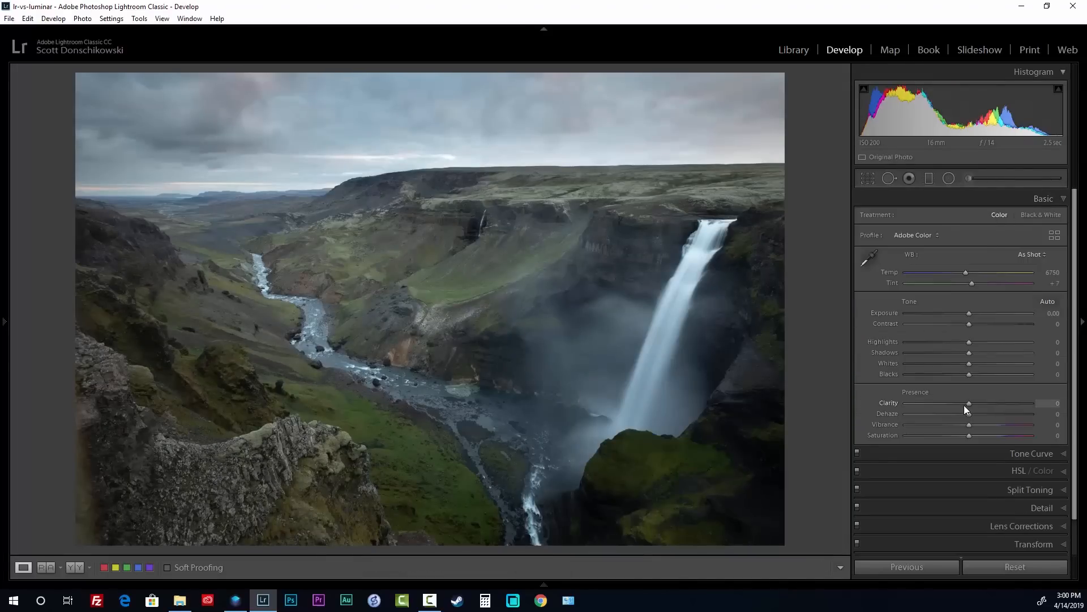
pyautogui.moveTo(972, 414); pyautogui.dragTo(1046, 410)
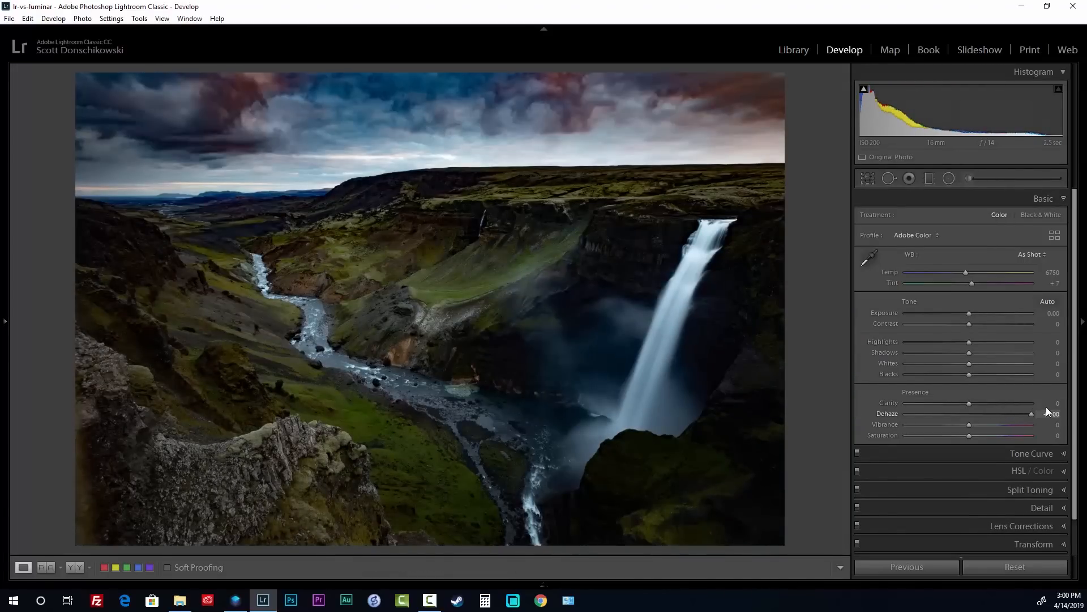
pyautogui.moveTo(1032, 408); pyautogui.dragTo(1013, 405)
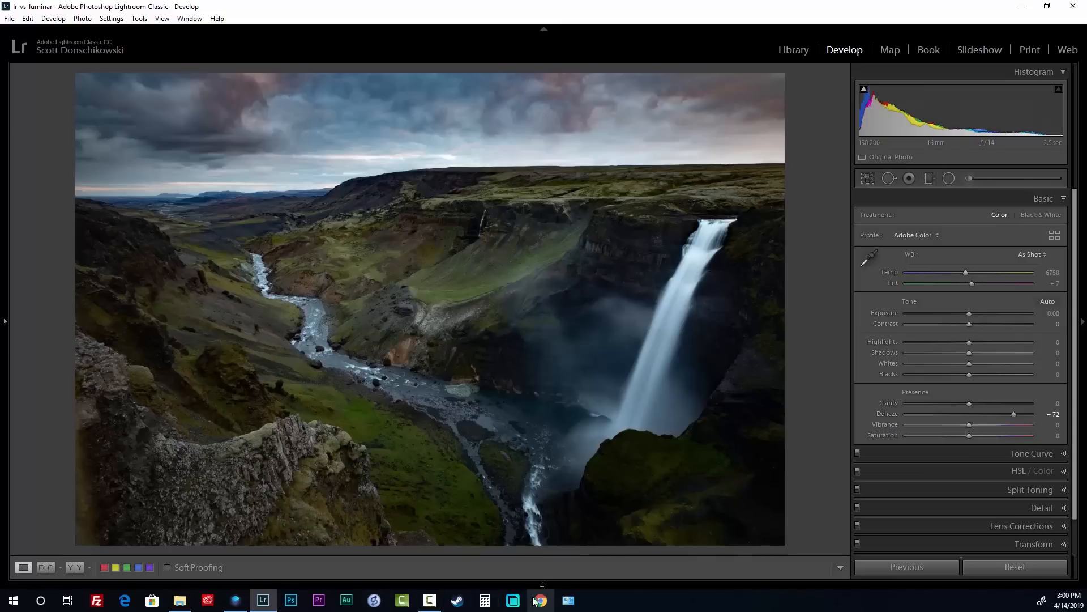
pyautogui.hotkey('alt', 'Tab')
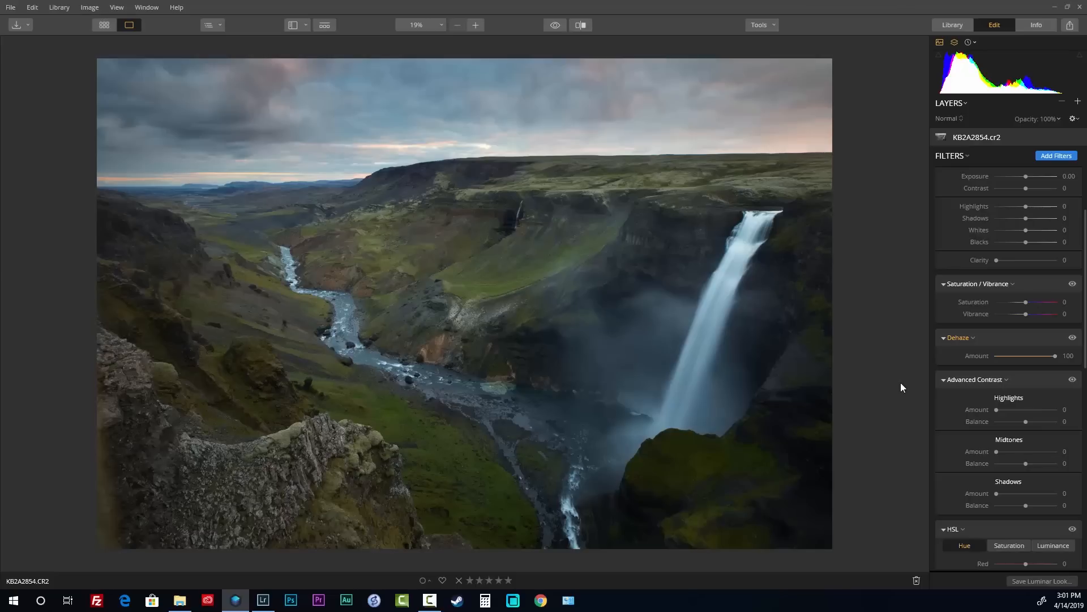
# Reopen the sandstone wave photo from the gallery and resume editing it in Luminar
pyautogui.click(102, 25)
pyautogui.doubleClick(594, 349)
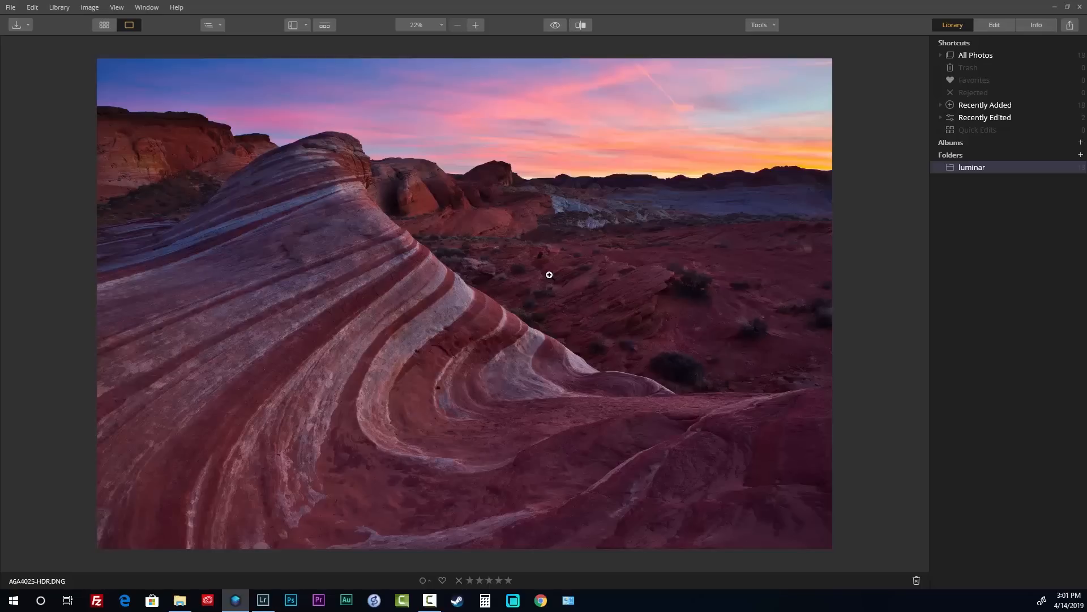
pyautogui.click(104, 25)
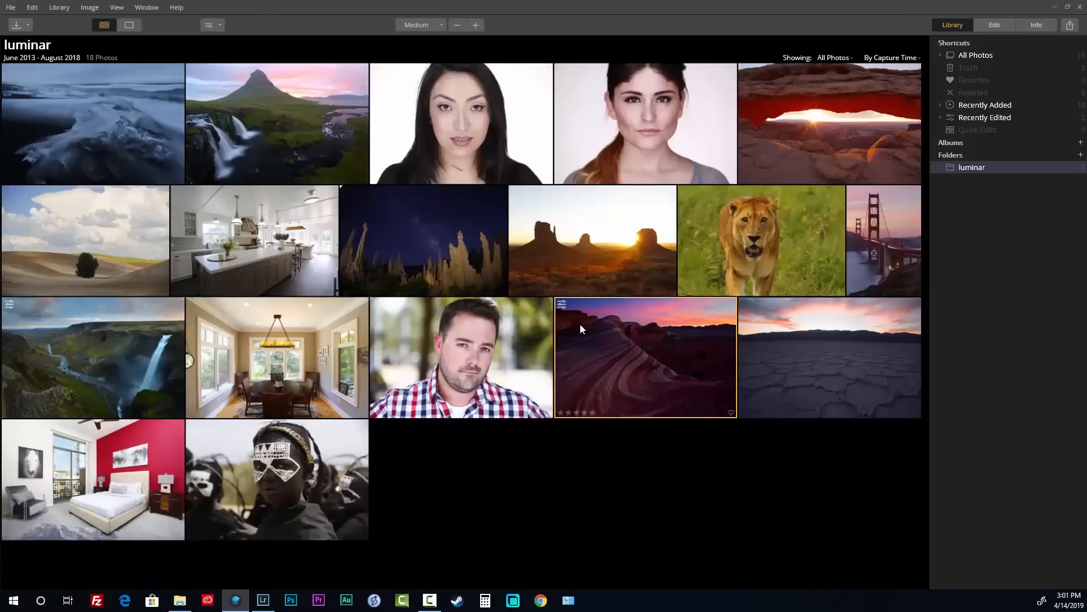
pyautogui.doubleClick(646, 343)
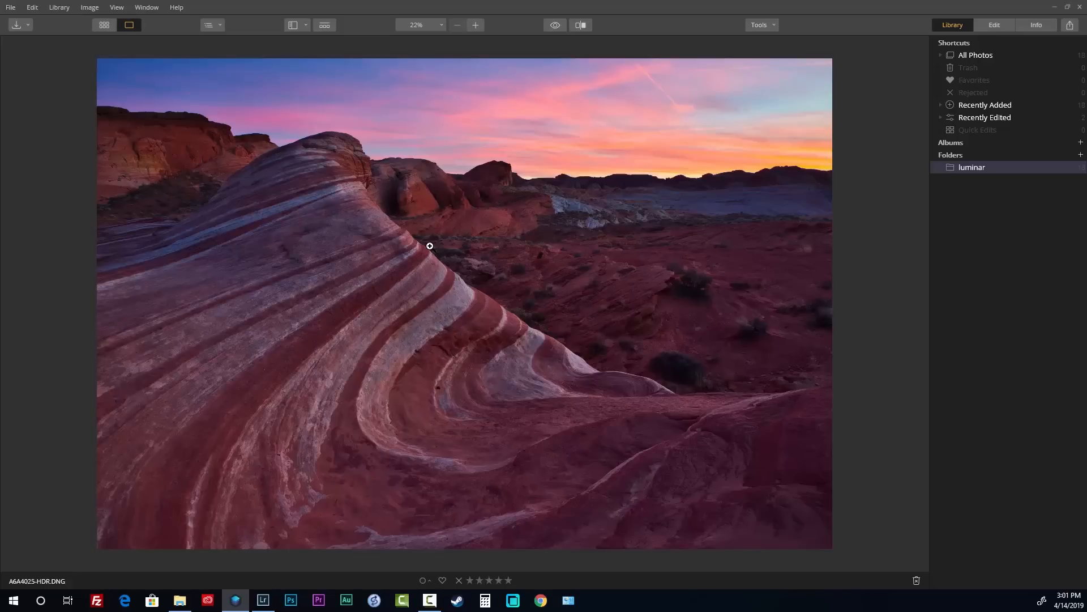
pyautogui.click(990, 24)
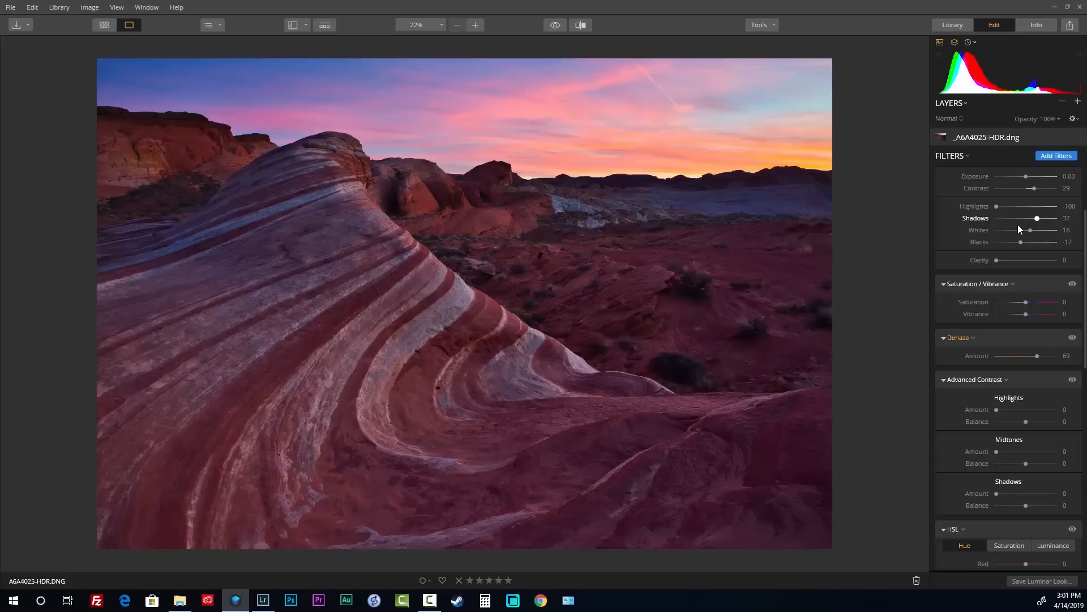
# Set Advanced Contrast Highlights to 58, adjust midtone and shadow contrast, then collapse the section
pyautogui.scroll(-2, 992, 354)
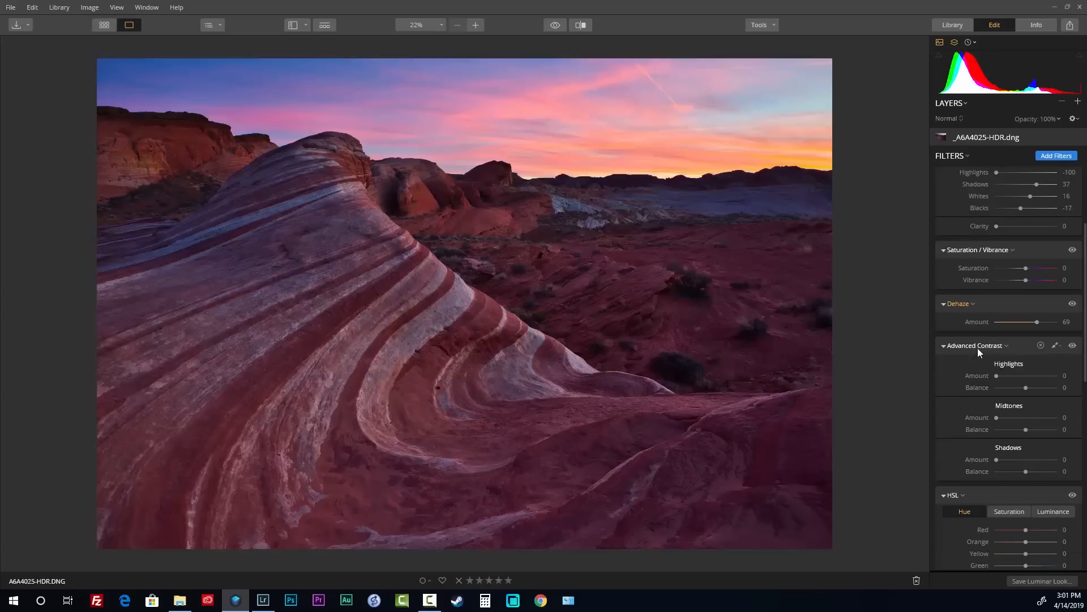
pyautogui.moveTo(997, 376); pyautogui.dragTo(1032, 375)
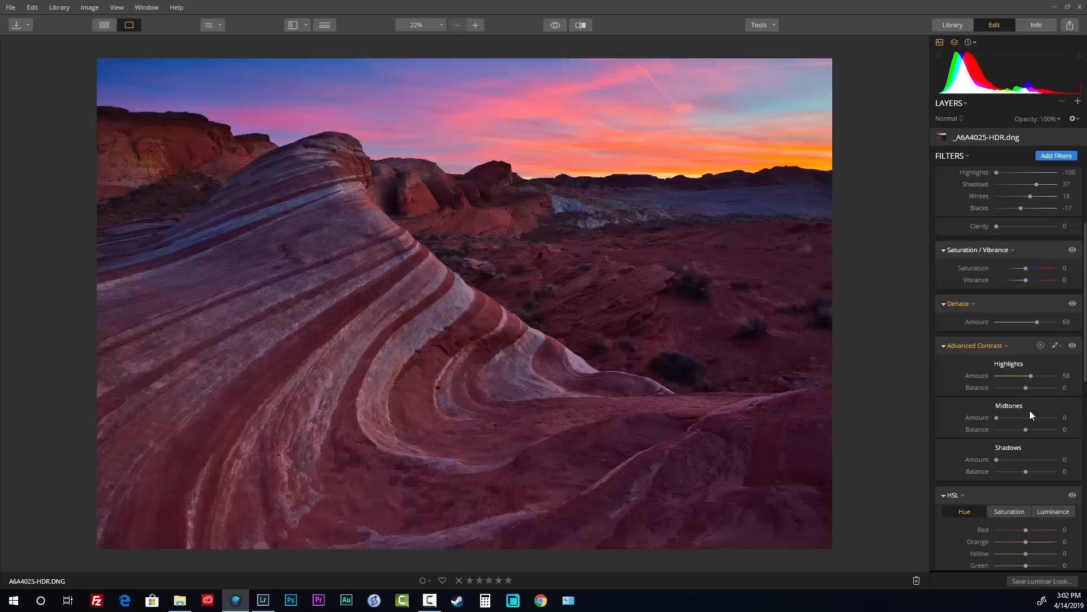
pyautogui.moveTo(1008, 419); pyautogui.dragTo(990, 418)
pyautogui.moveTo(1026, 430); pyautogui.dragTo(970, 416)
pyautogui.moveTo(1012, 460)
pyautogui.mouseDown()
pyautogui.moveTo(1028, 456)
pyautogui.moveTo(1032, 475)
pyautogui.moveTo(1014, 460)
pyautogui.mouseUp()
pyautogui.doubleClick(1031, 472)
pyautogui.click(944, 346)
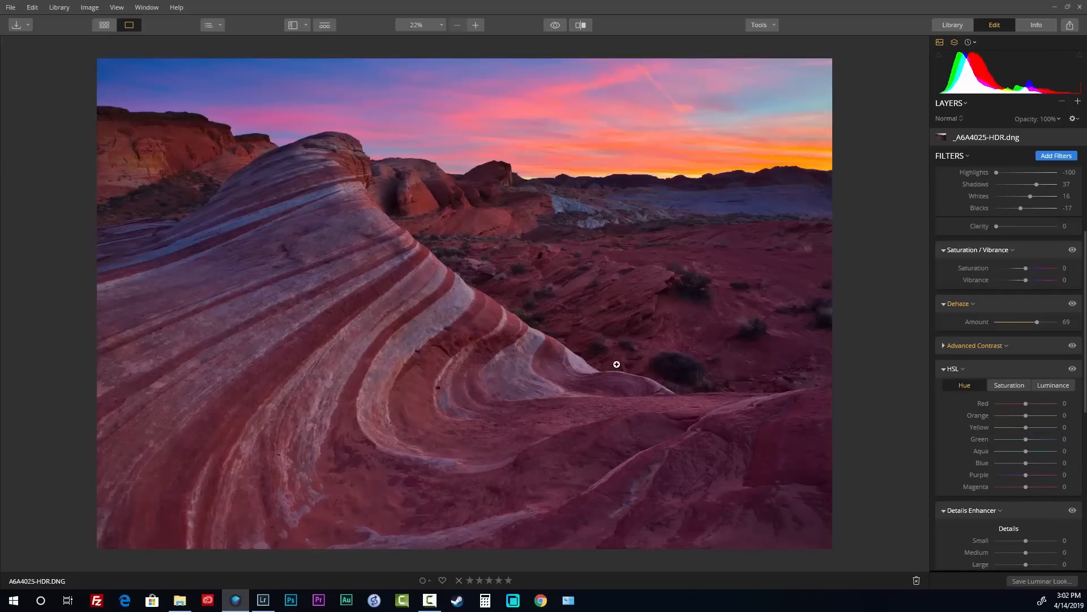
pyautogui.scroll(-1, 1009, 389)
pyautogui.scroll(-1, 1008, 388)
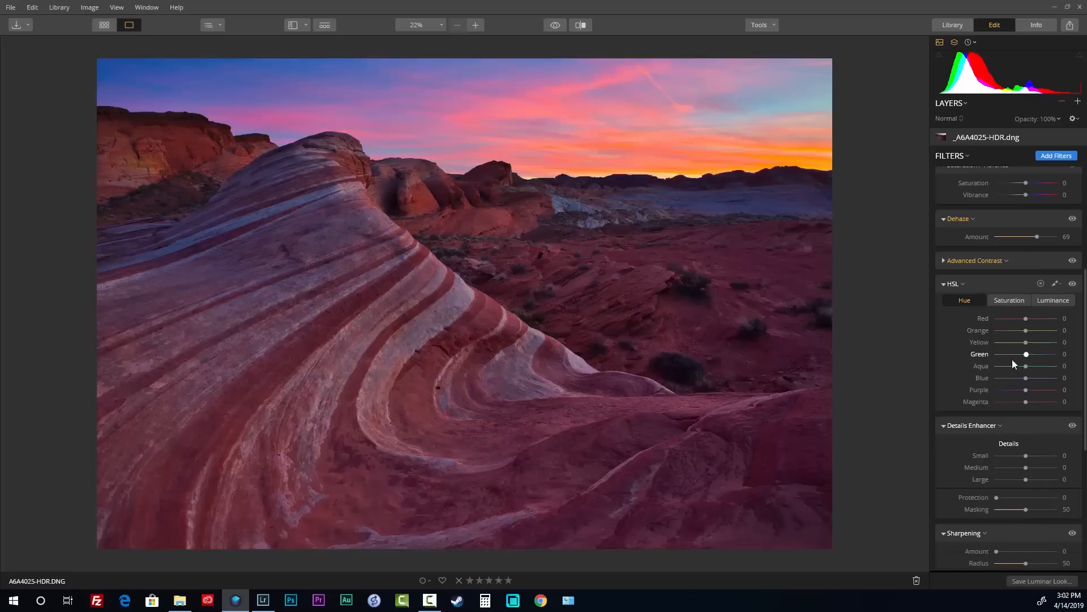
# Browse the Filters Catalog and close it without adding a filter
pyautogui.click(1069, 159)
pyautogui.scroll(-3, 868, 269)
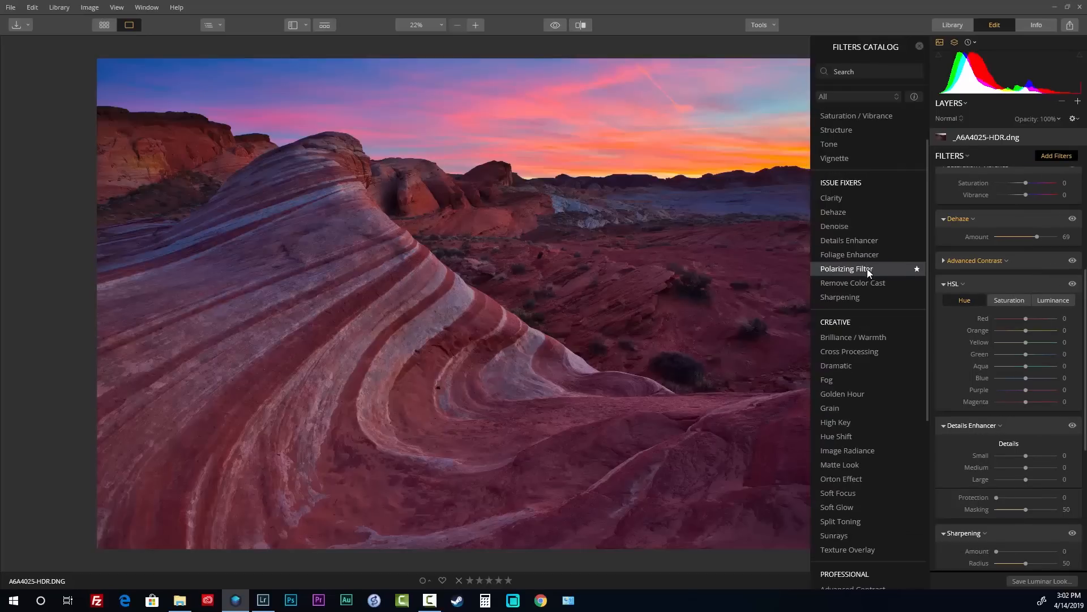
pyautogui.scroll(-2, 882, 340)
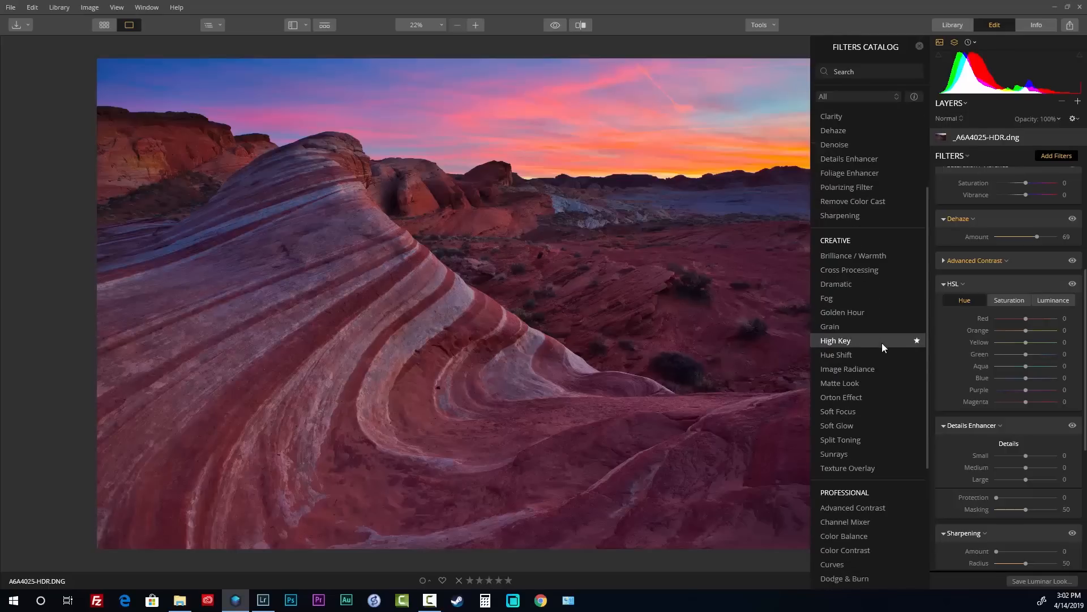
pyautogui.scroll(-7, 861, 453)
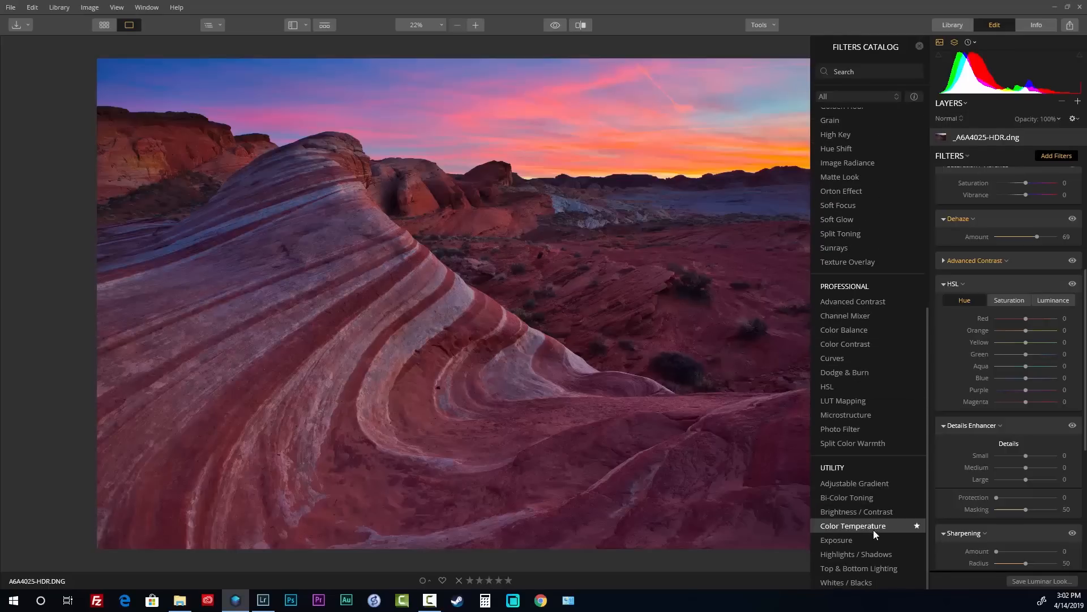
pyautogui.scroll(3, 864, 383)
pyautogui.scroll(10, 864, 383)
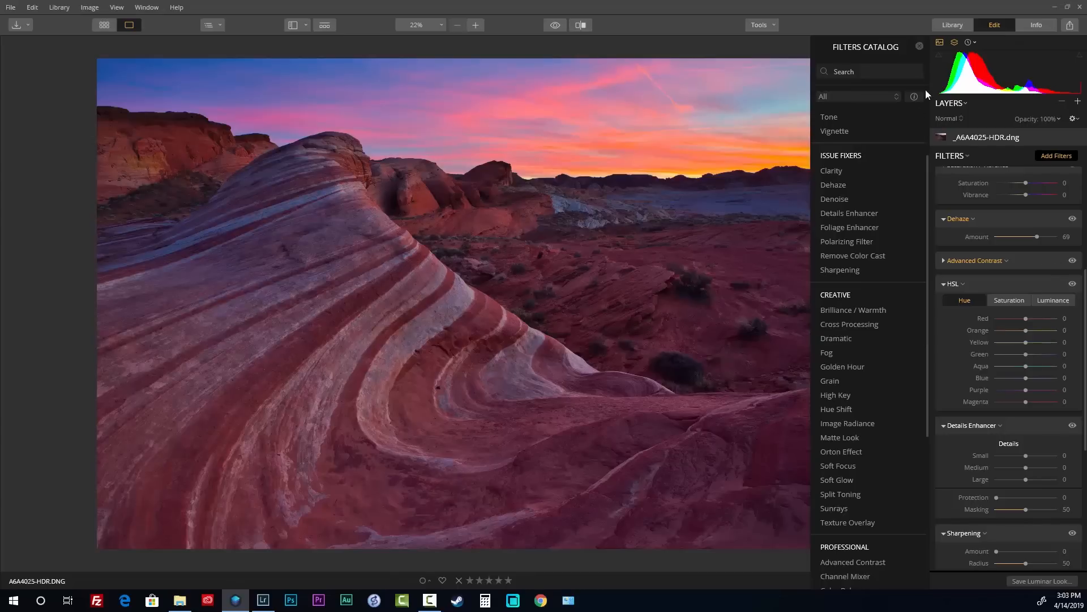
pyautogui.click(918, 44)
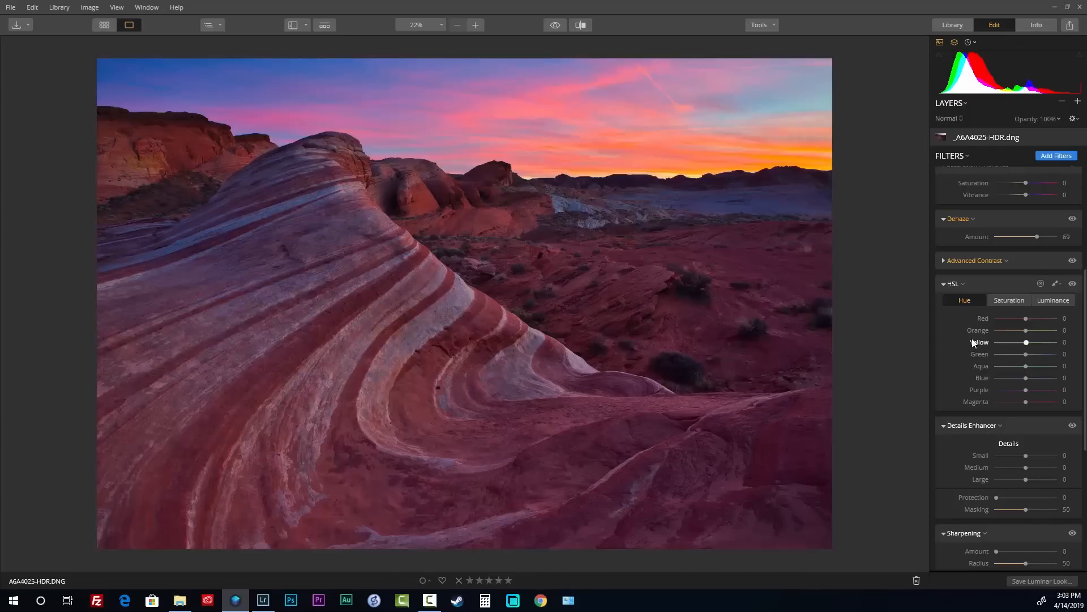
# Collapse the HSL filter and switch over to Lightroom Classic
pyautogui.click(943, 284)
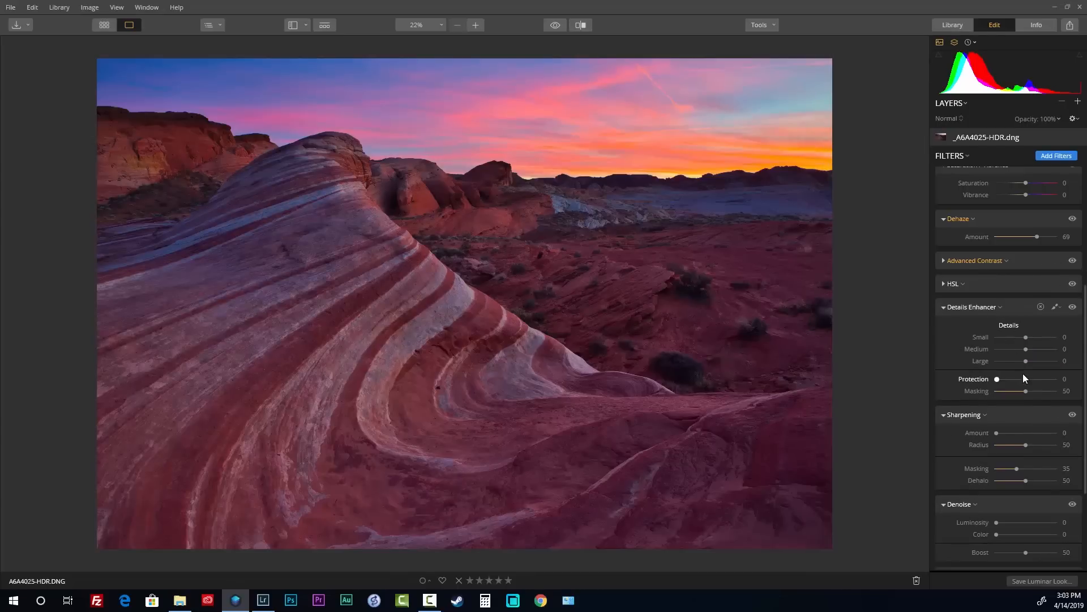
pyautogui.scroll(-3, 986, 345)
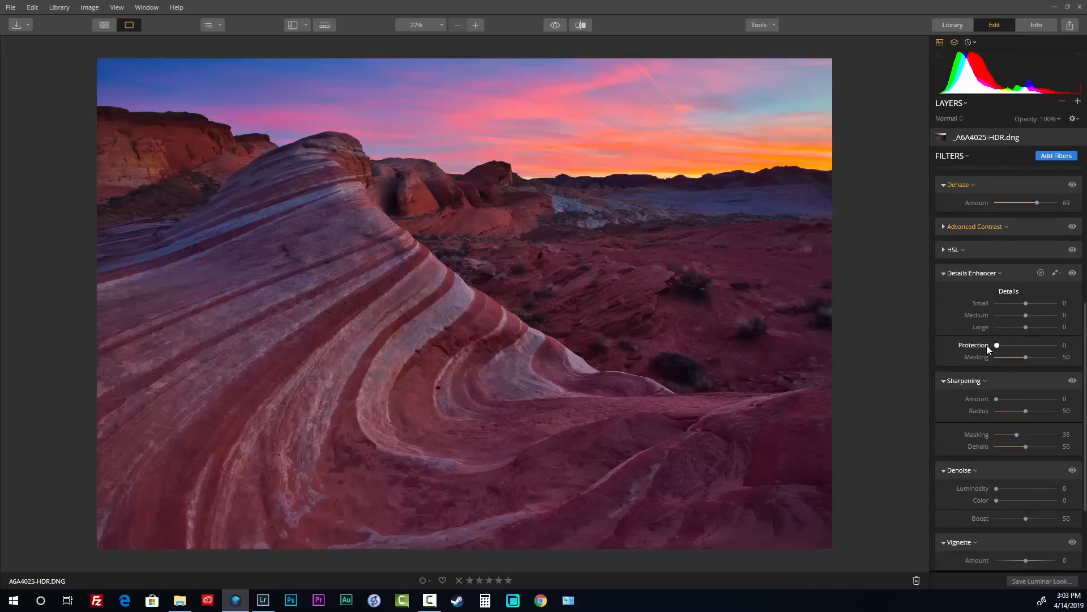
pyautogui.hotkey('alt', 'Tab')
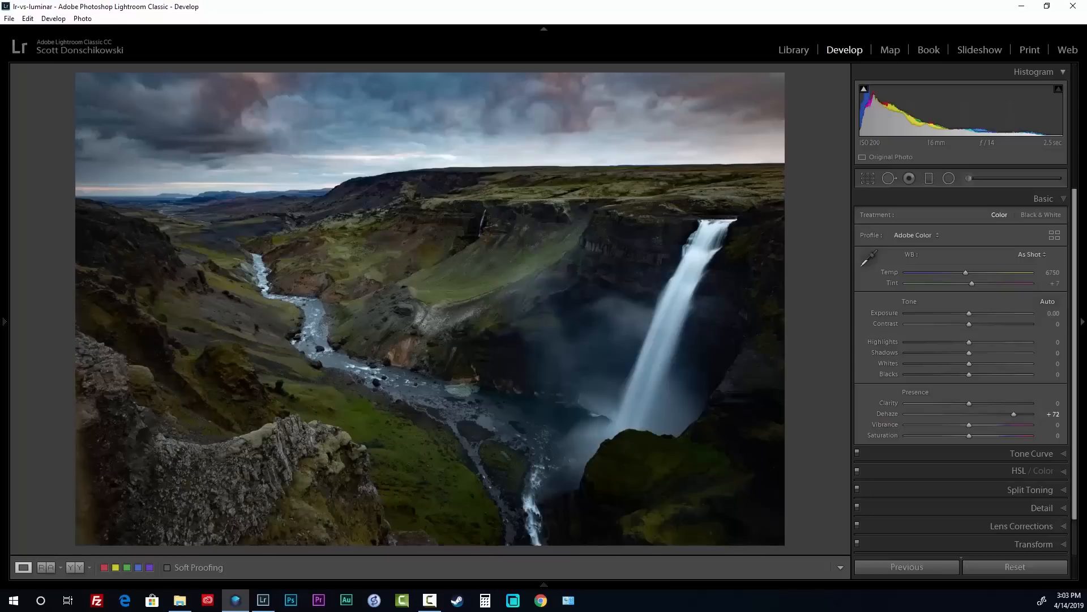
# Select the sandstone wave photo from the filmstrip, then hide the filmstrip
pyautogui.click(1044, 507)
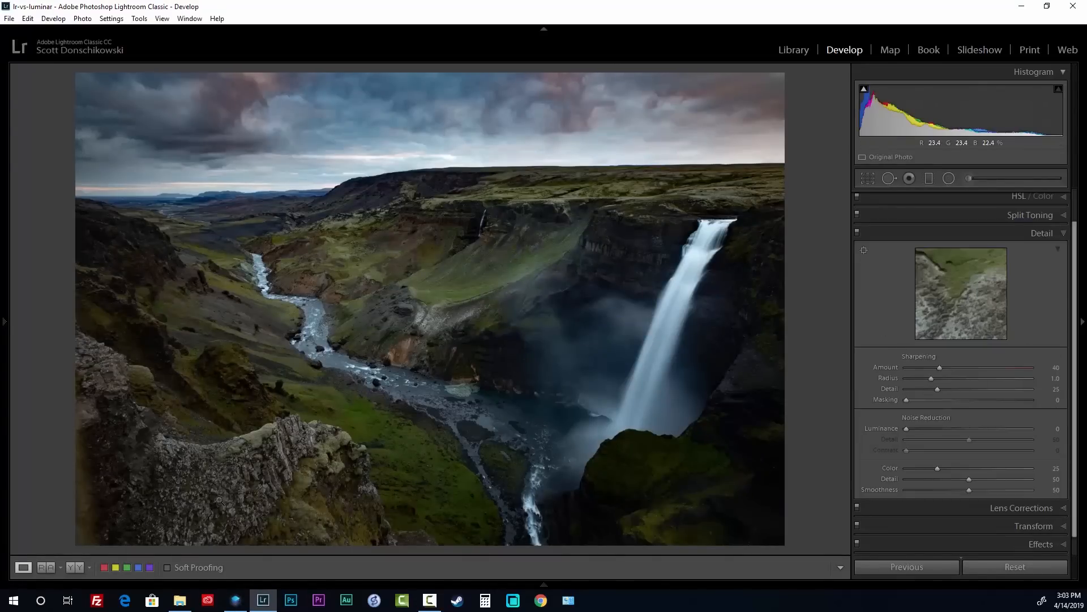
pyautogui.click(543, 585)
pyautogui.click(841, 535)
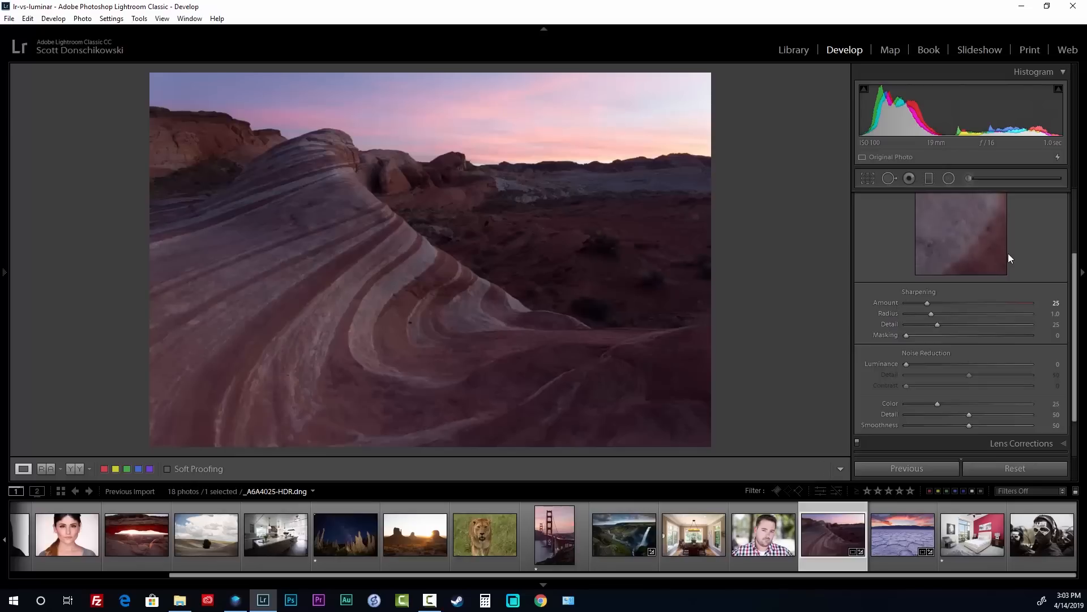
pyautogui.moveTo(1077, 313); pyautogui.dragTo(1076, 248)
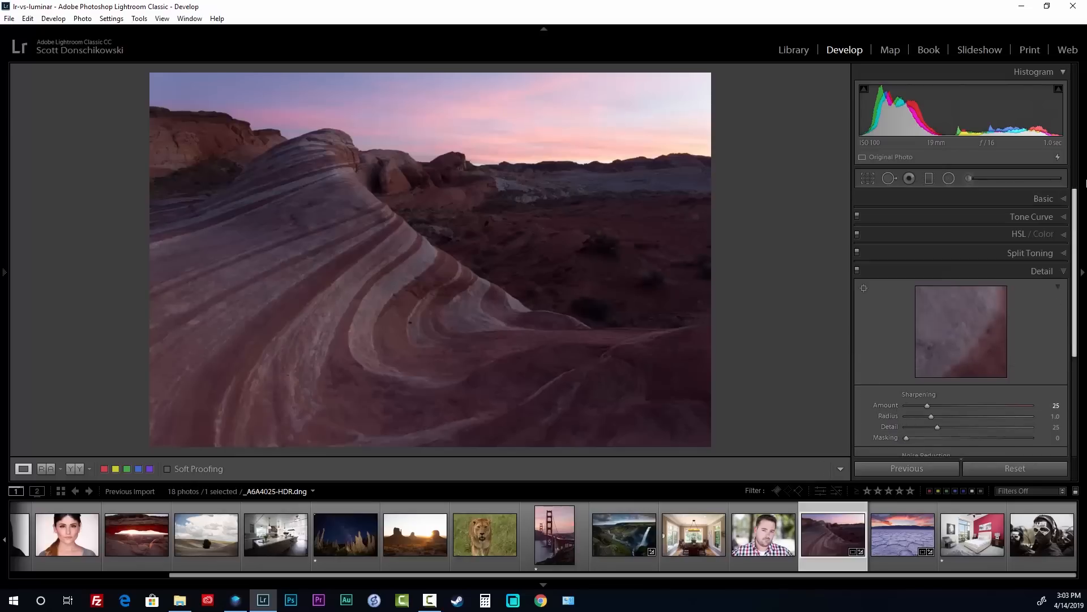
pyautogui.click(552, 582)
# Set Highlights -72, Shadows +100, Whites +24, Blacks -13 and Dehaze +49 in Basic
pyautogui.click(1036, 198)
pyautogui.moveTo(963, 342); pyautogui.dragTo(1035, 352)
pyautogui.moveTo(991, 413); pyautogui.dragTo(1000, 413)
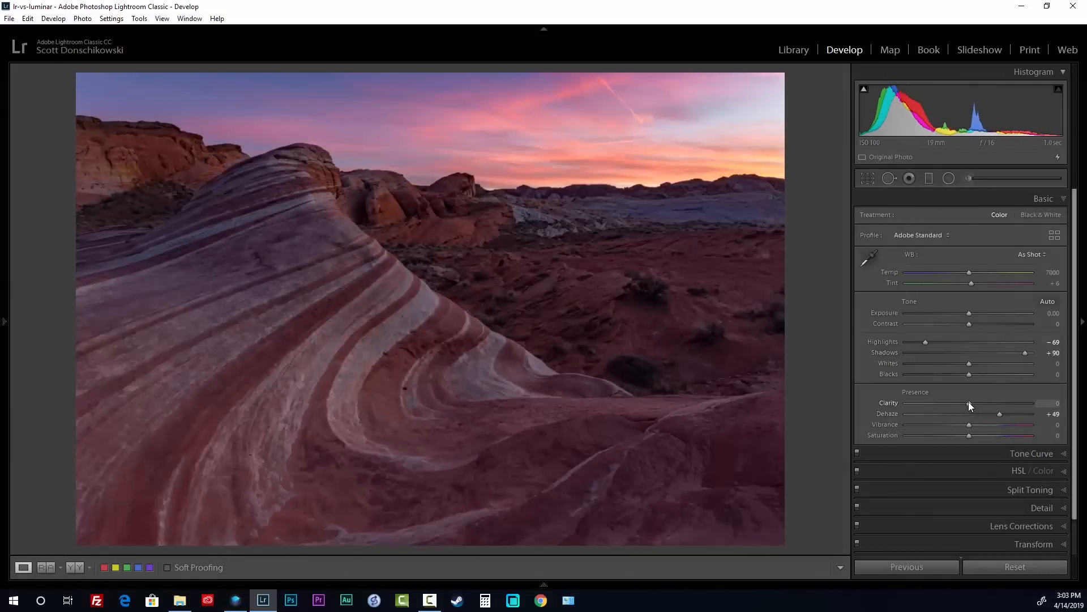
pyautogui.moveTo(1024, 353); pyautogui.dragTo(960, 377)
pyautogui.moveTo(1027, 352); pyautogui.dragTo(1034, 352)
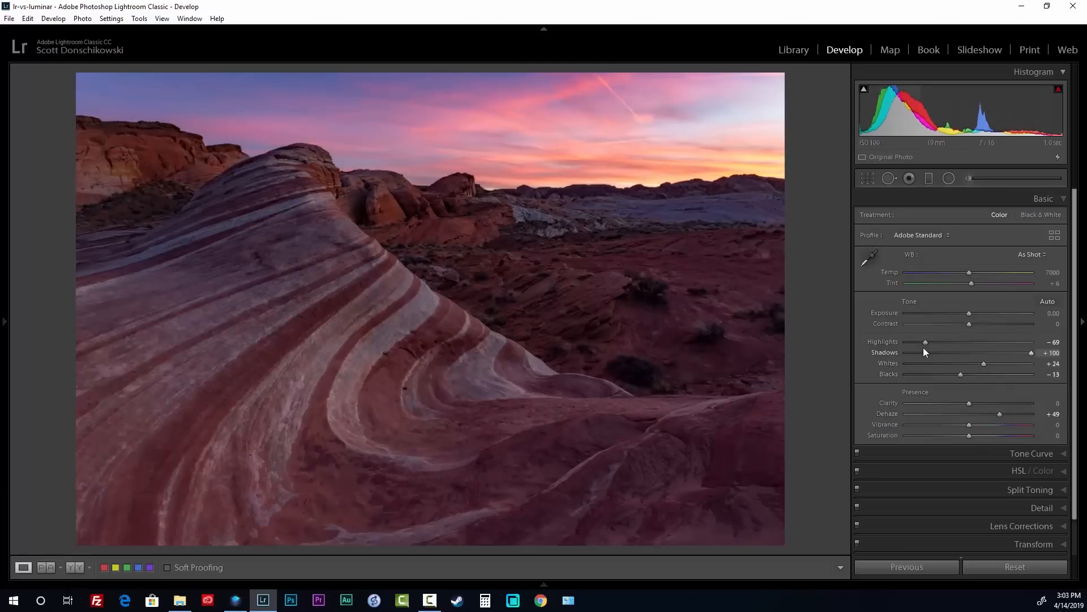
pyautogui.moveTo(925, 341); pyautogui.dragTo(922, 340)
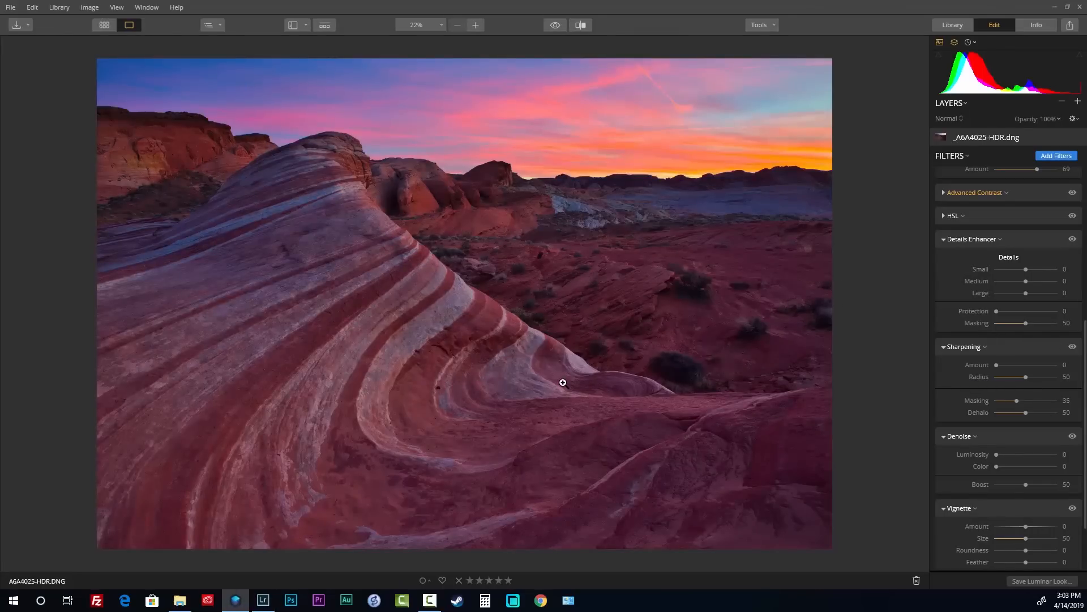
# Give the wave photo sharpening Amount 102 and Radius 1.7, inspecting the rock at 1:1
pyautogui.hotkey('alt', 'Tab')
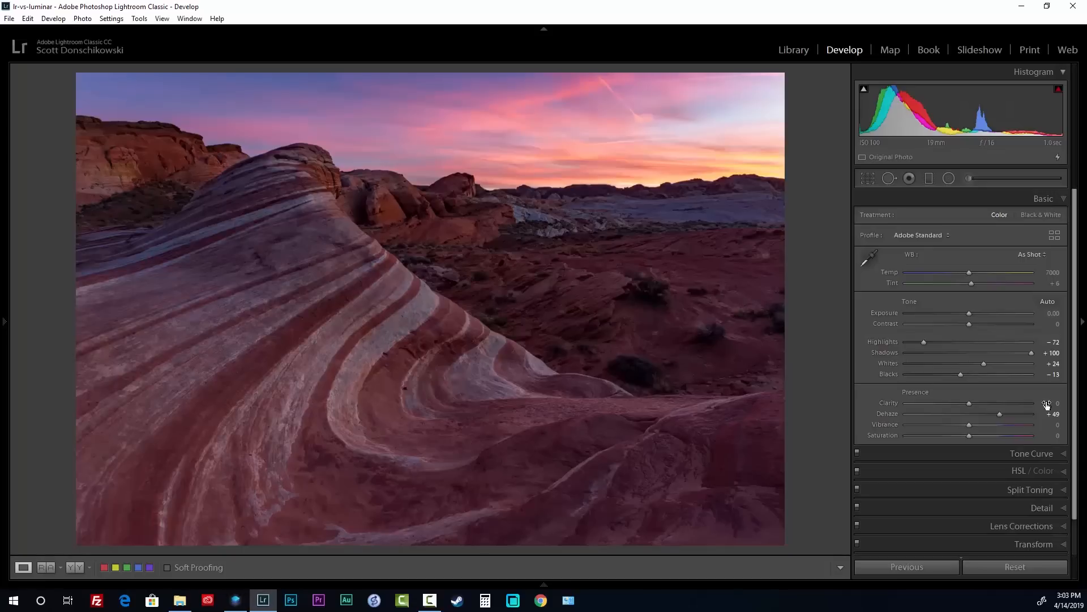
pyautogui.scroll(-2, 1013, 452)
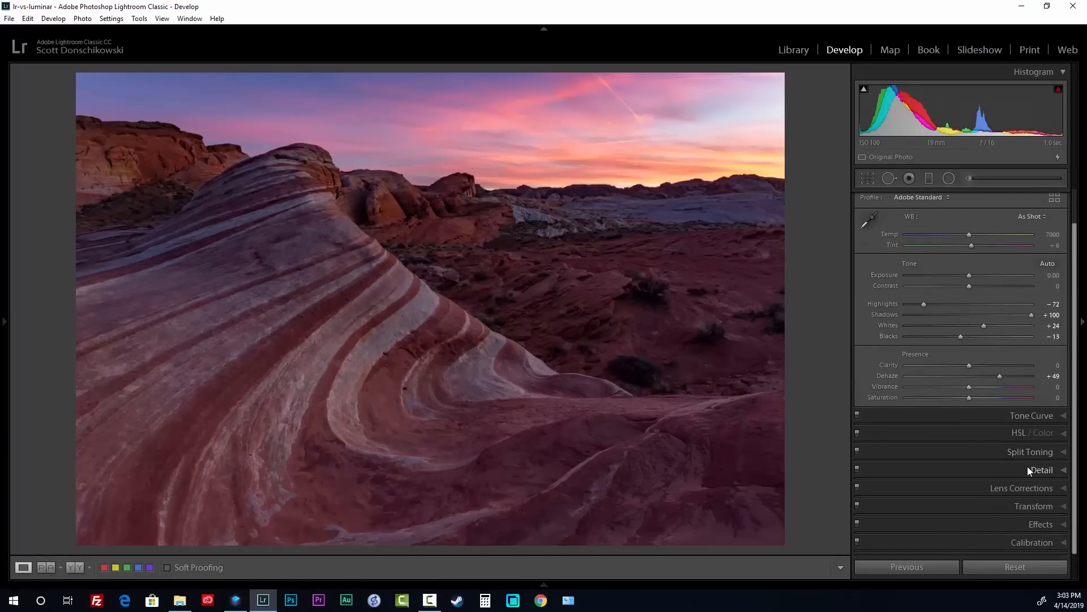
pyautogui.click(1027, 467)
pyautogui.click(464, 322)
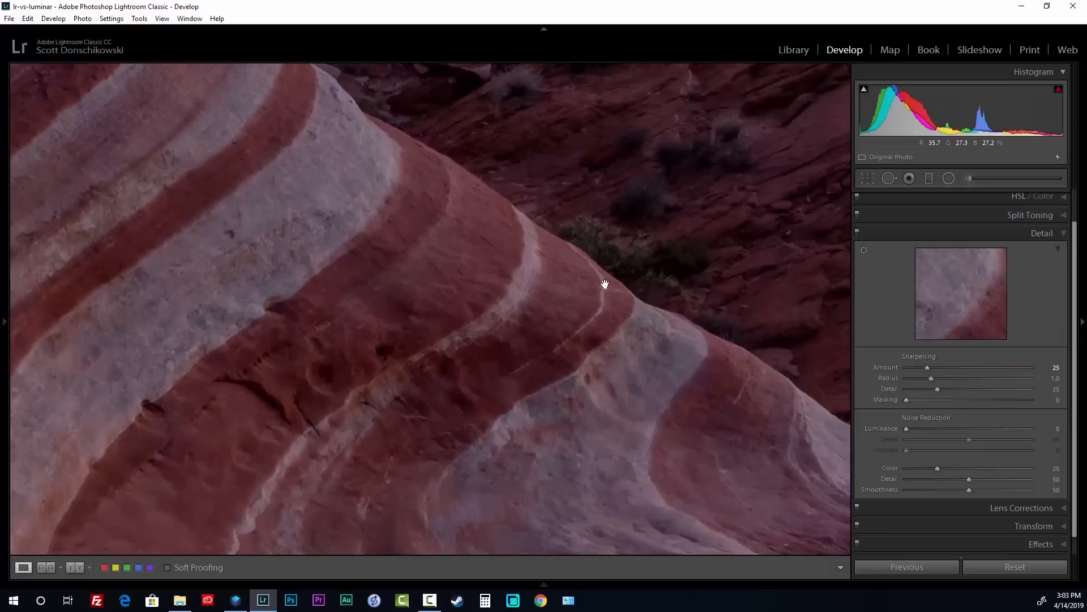
pyautogui.moveTo(927, 367); pyautogui.dragTo(993, 368)
pyautogui.moveTo(937, 379); pyautogui.dragTo(967, 380)
pyautogui.moveTo(607, 277); pyautogui.dragTo(470, 279)
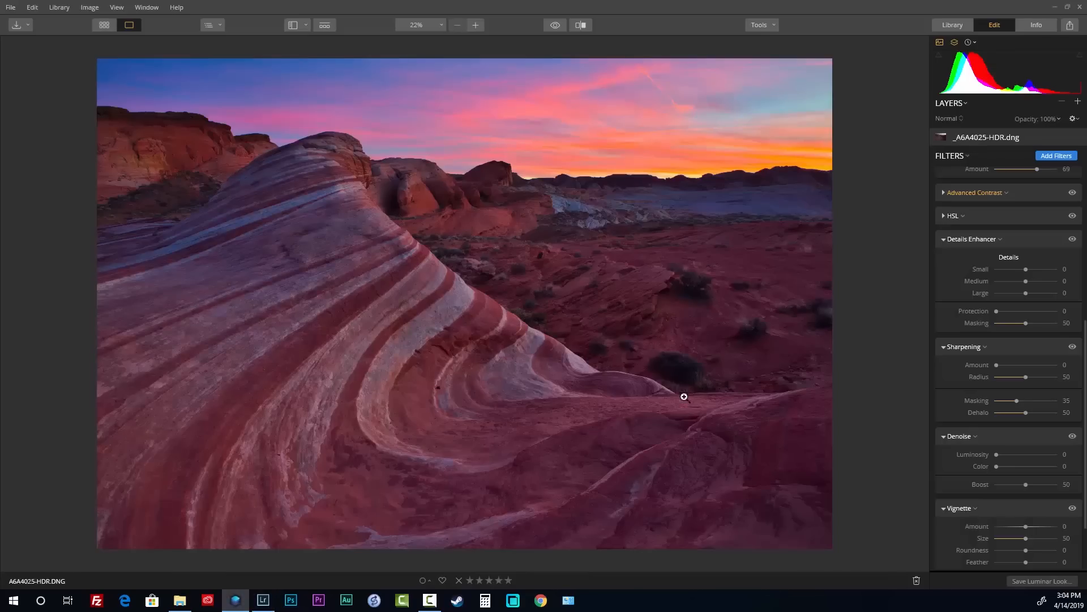
# Zoom into the rock and set Details Enhancer Small to 17 and Large to 6
pyautogui.click(680, 392)
pyautogui.scroll(2, 681, 392)
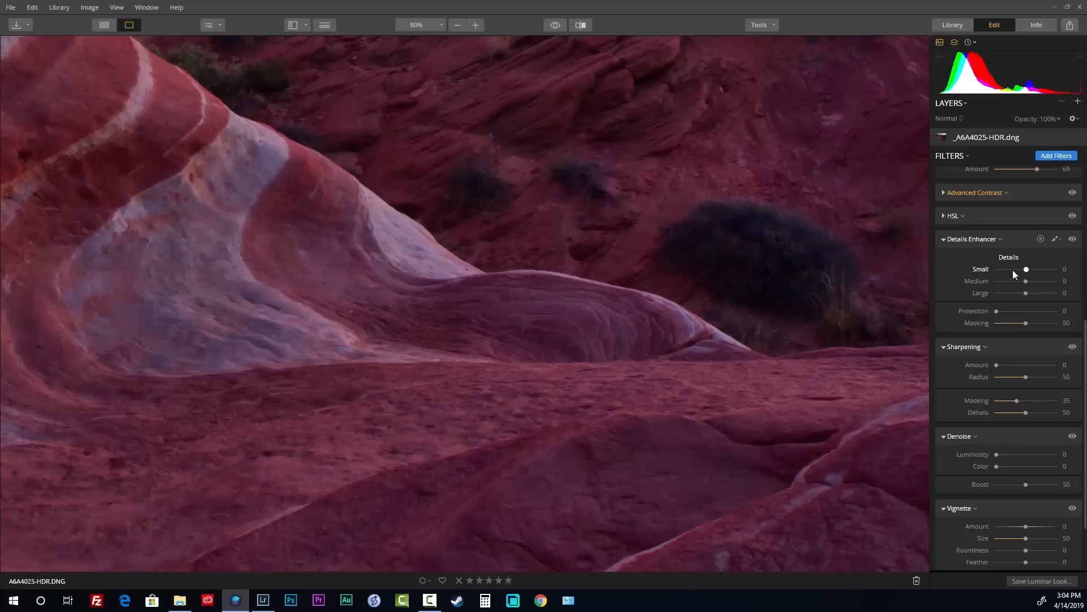
pyautogui.moveTo(1028, 271); pyautogui.dragTo(1034, 271)
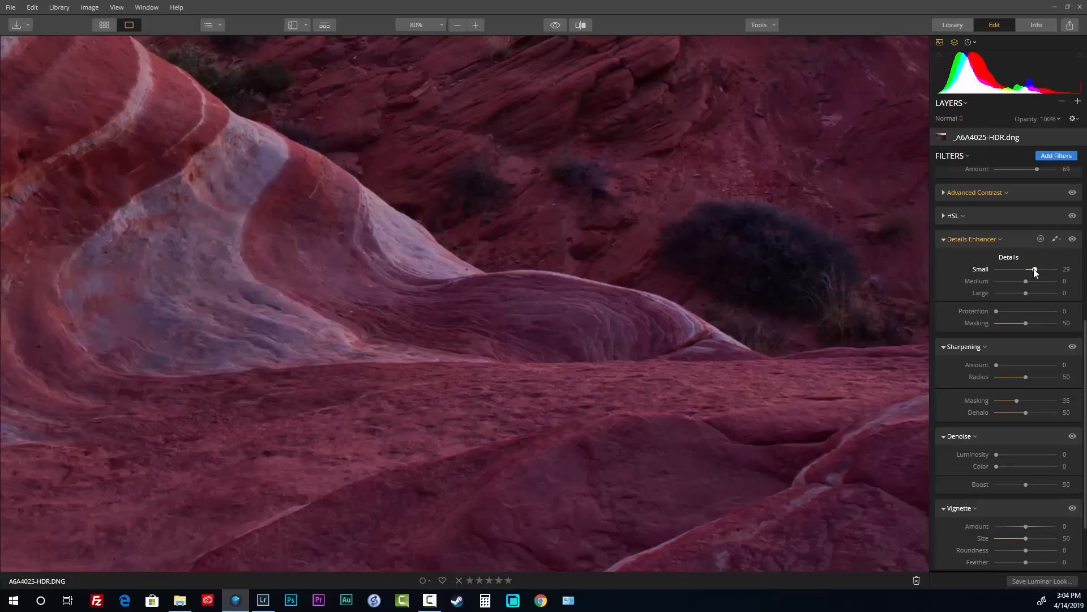
pyautogui.moveTo(1034, 268); pyautogui.dragTo(1037, 269)
pyautogui.scroll(-5, 616, 342)
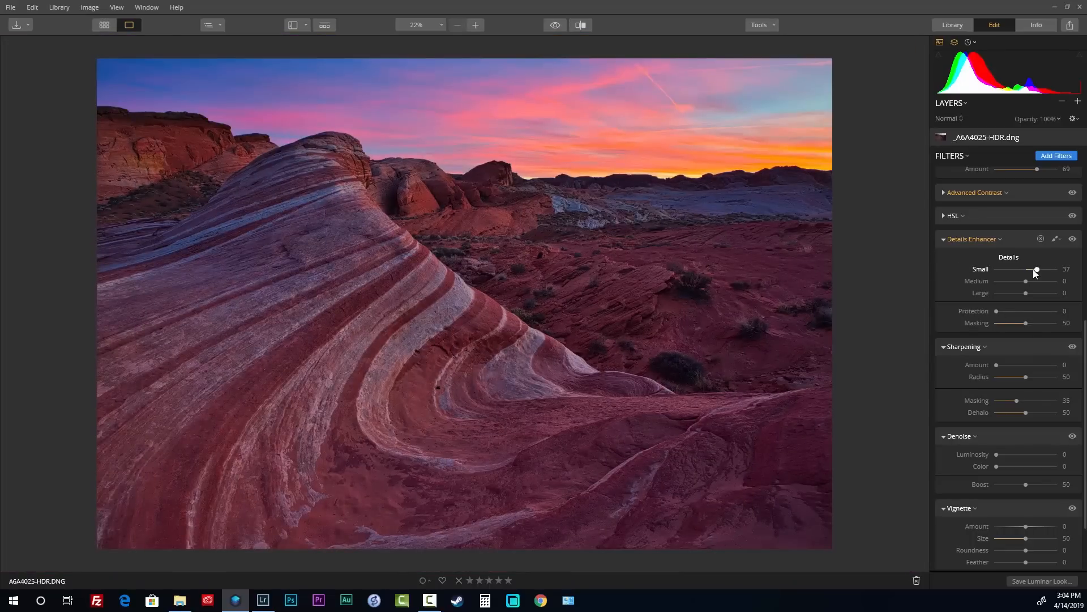
pyautogui.moveTo(1034, 270)
pyautogui.mouseDown()
pyautogui.moveTo(1044, 281)
pyautogui.moveTo(1025, 286)
pyautogui.mouseUp()
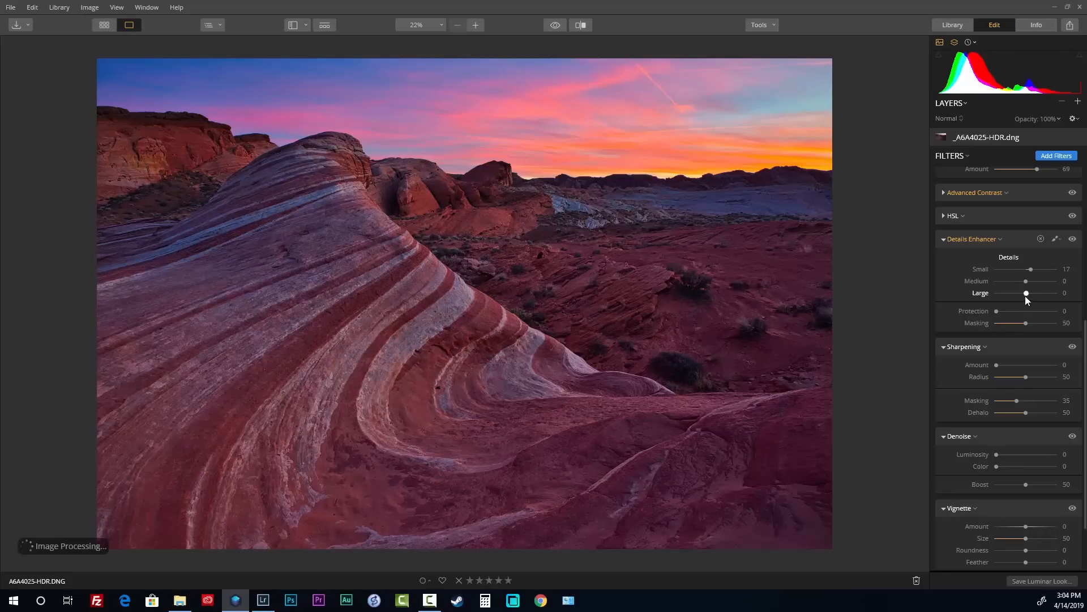
pyautogui.moveTo(1049, 292); pyautogui.dragTo(1028, 302)
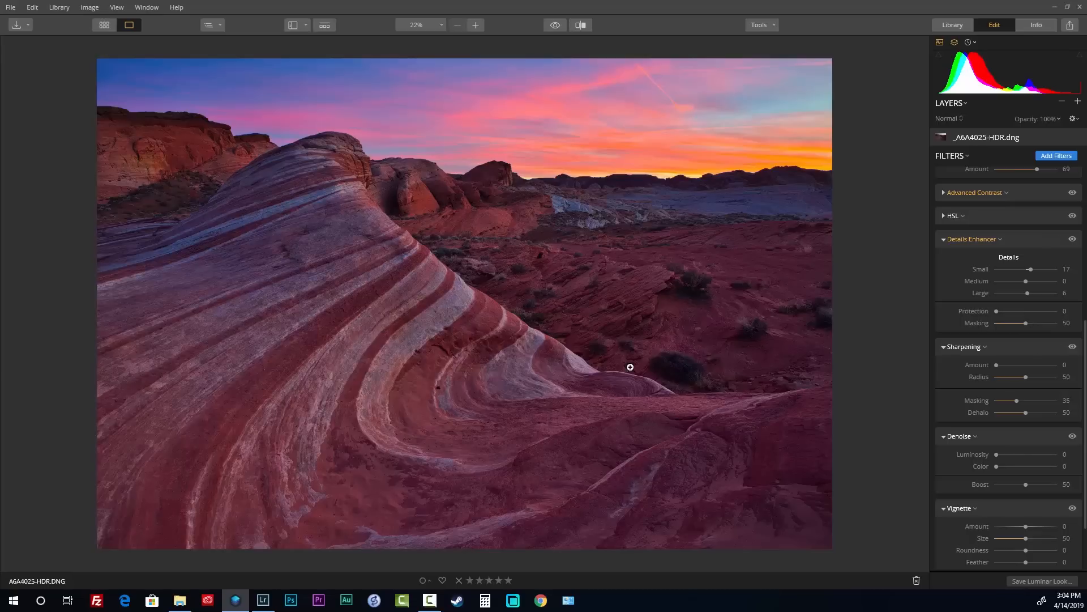
# Zoom into the rock and set sharpening Amount to 71 and Radius to 87
pyautogui.click(703, 400)
pyautogui.click(1011, 364)
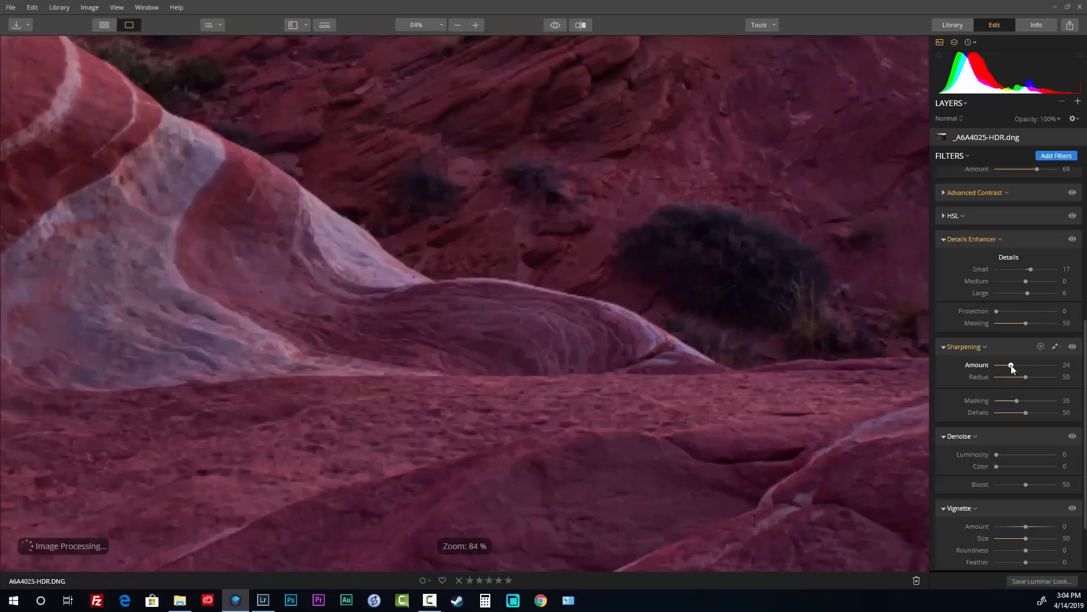
pyautogui.moveTo(1025, 377); pyautogui.dragTo(1048, 376)
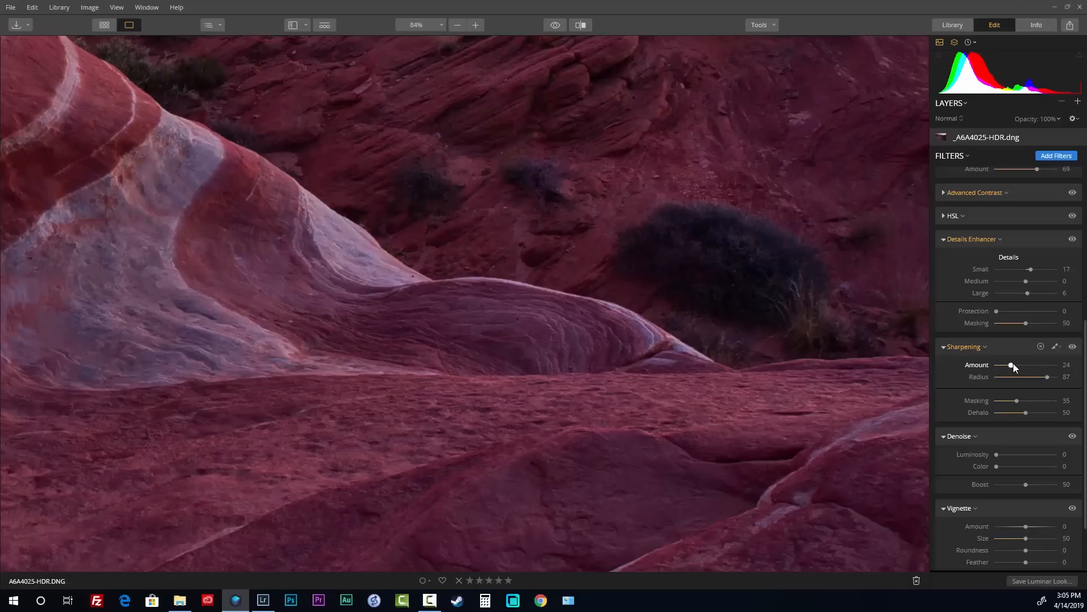
pyautogui.moveTo(1011, 365); pyautogui.dragTo(1031, 365)
# Bring the ridgeline against the sky into view and set Dehalo to 66
pyautogui.moveTo(351, 161); pyautogui.dragTo(654, 396)
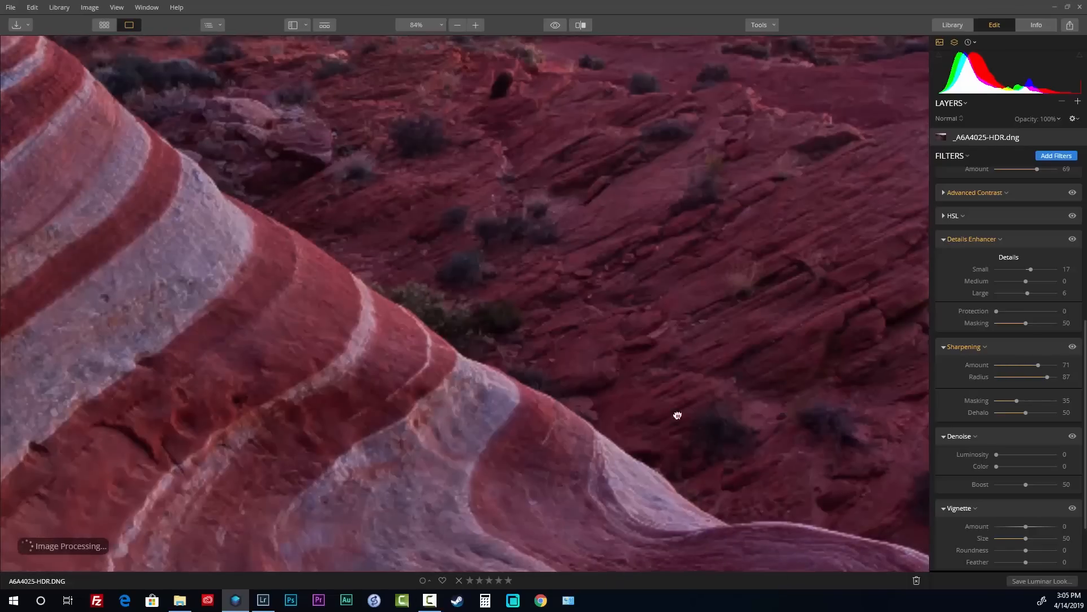
pyautogui.moveTo(328, 122); pyautogui.dragTo(663, 435)
pyautogui.moveTo(391, 116); pyautogui.dragTo(571, 333)
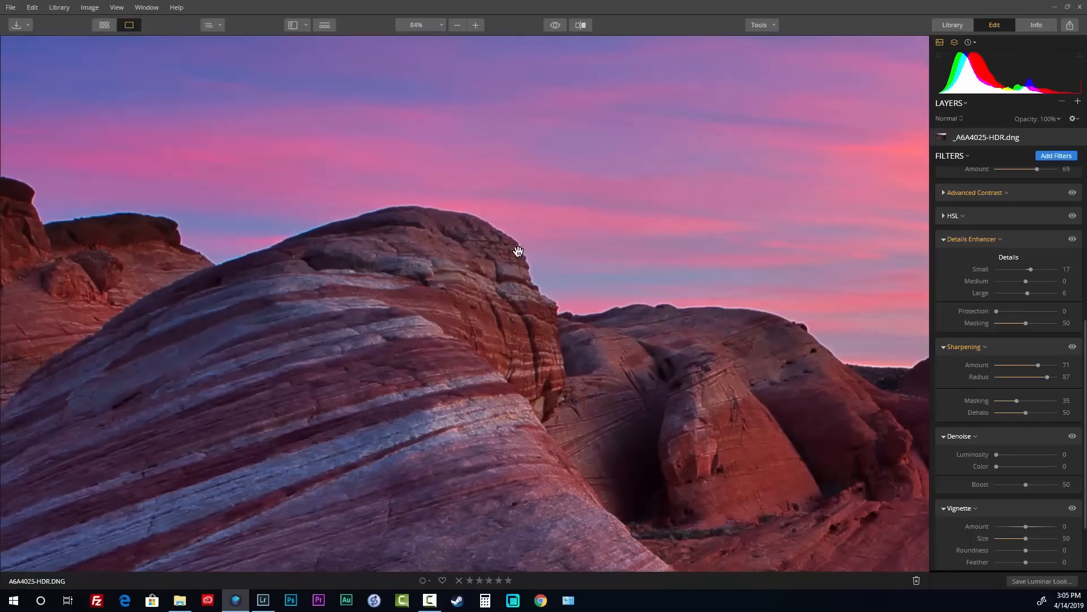
pyautogui.moveTo(1034, 413); pyautogui.dragTo(955, 412)
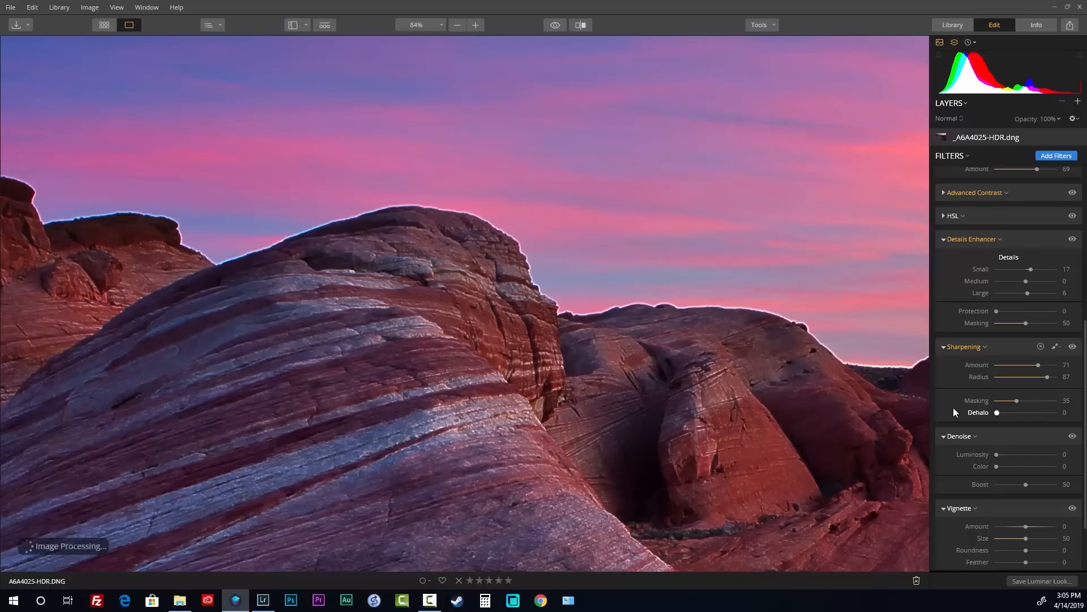
pyautogui.moveTo(997, 413); pyautogui.dragTo(1029, 411)
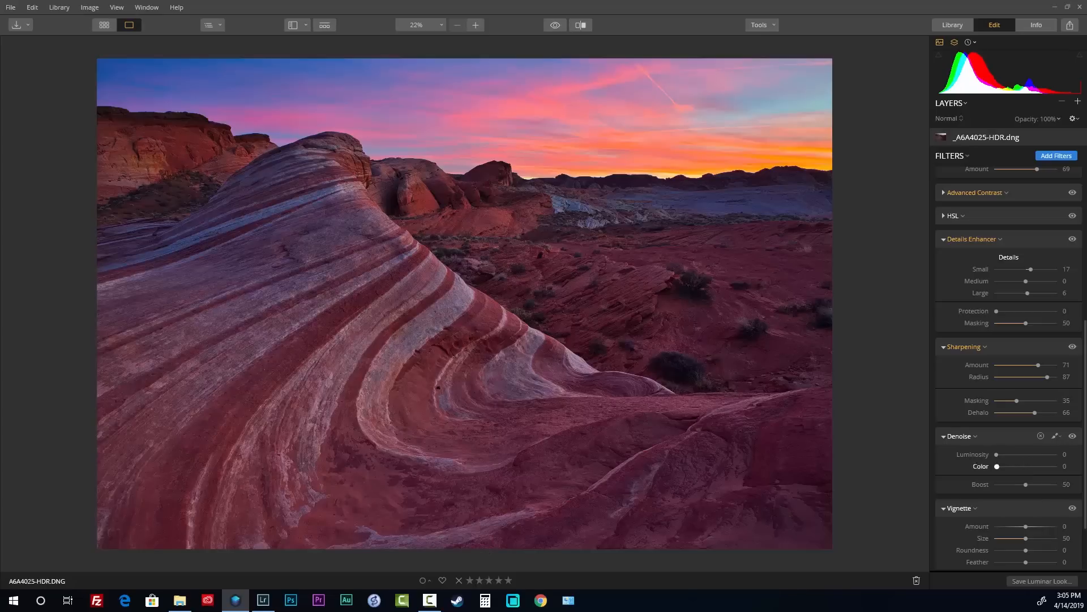
pyautogui.scroll(-3, 1028, 508)
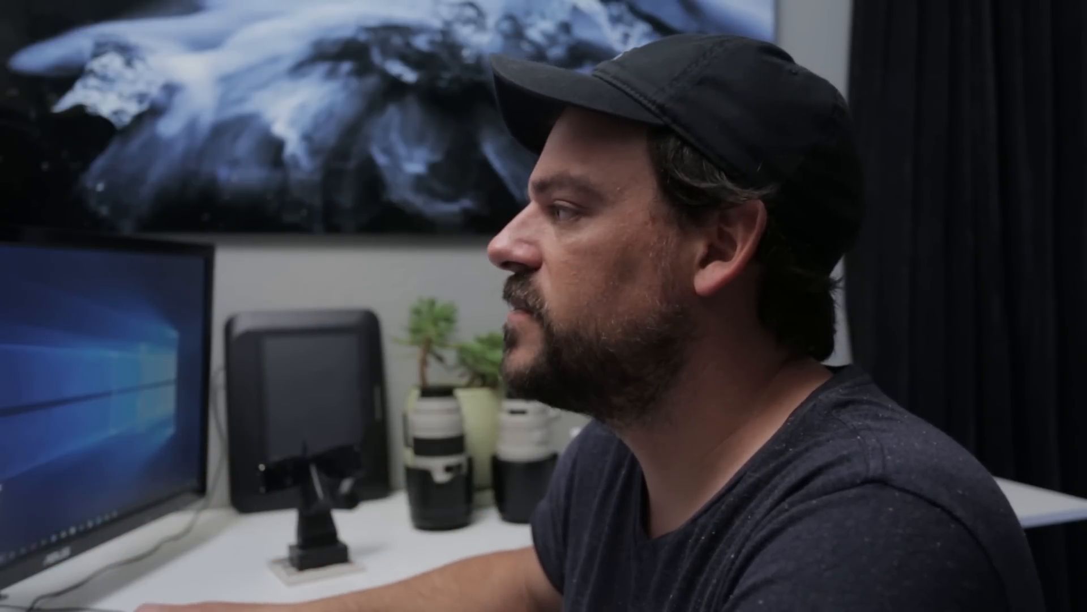
# Collapse every filter section in the existing filter stack
pyautogui.click(992, 195)
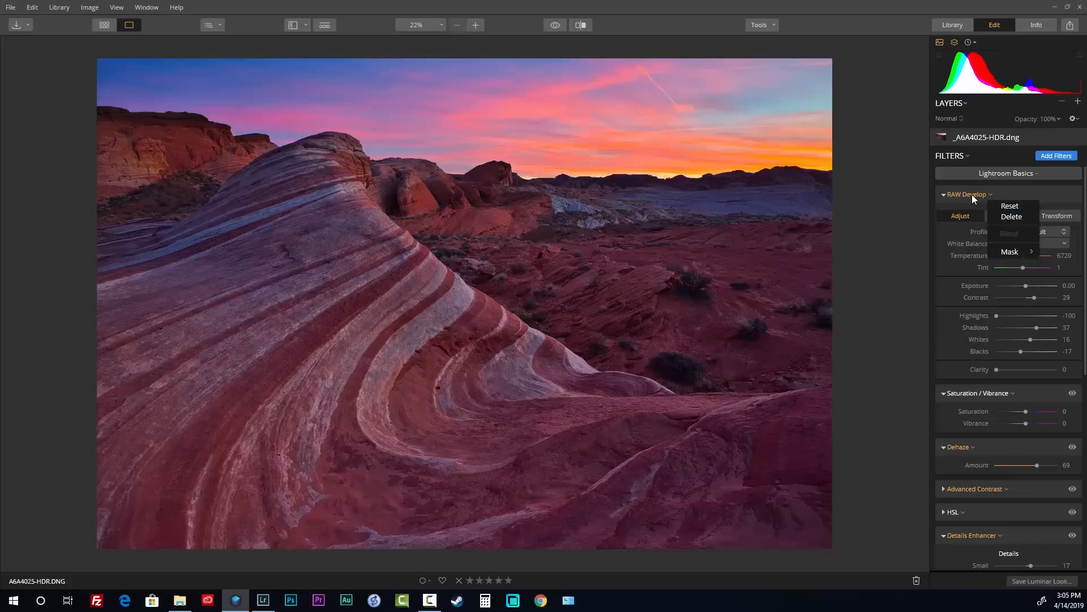
pyautogui.click(957, 195)
pyautogui.click(955, 158)
pyautogui.click(980, 205)
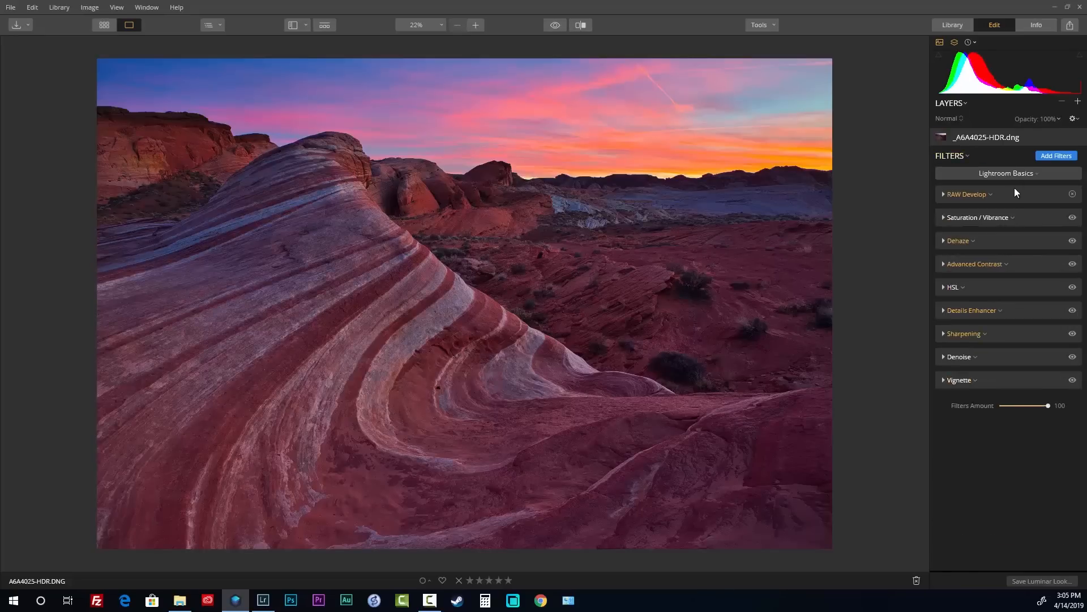
# Add Accent AI, Golden Hour, Image Radiance, Orton Effect, Color Contrast and Adjustable Gradient from the catalog
pyautogui.click(1052, 155)
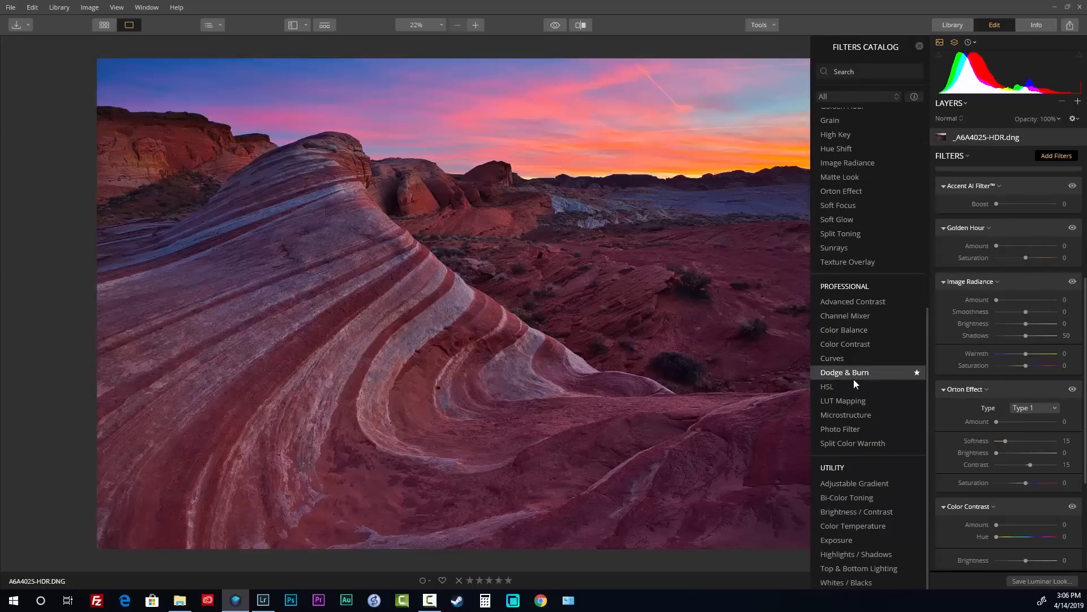
pyautogui.scroll(2, 1014, 304)
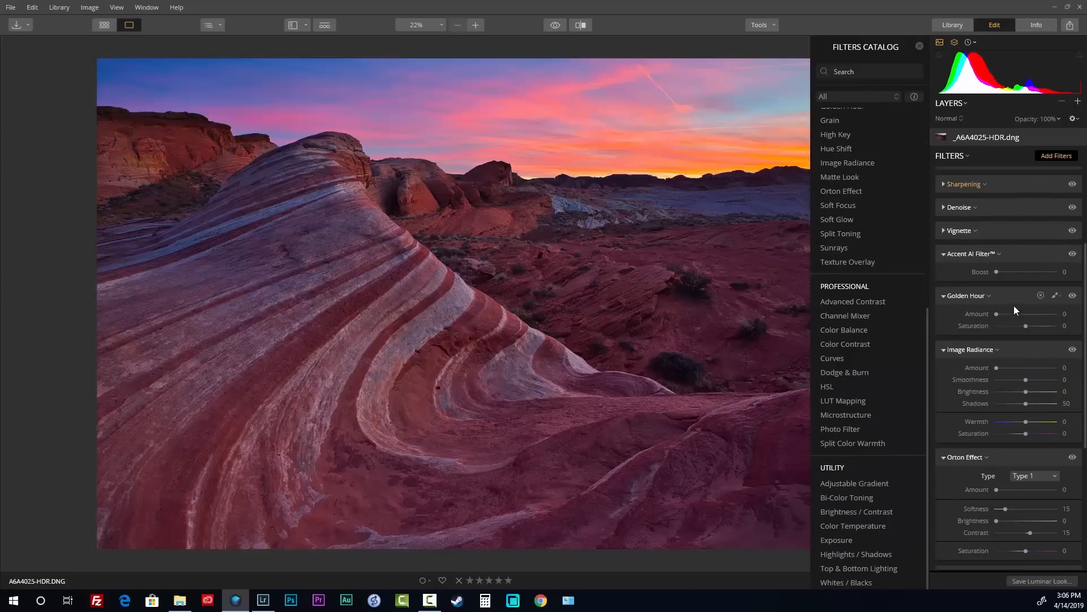
pyautogui.scroll(1, 1006, 306)
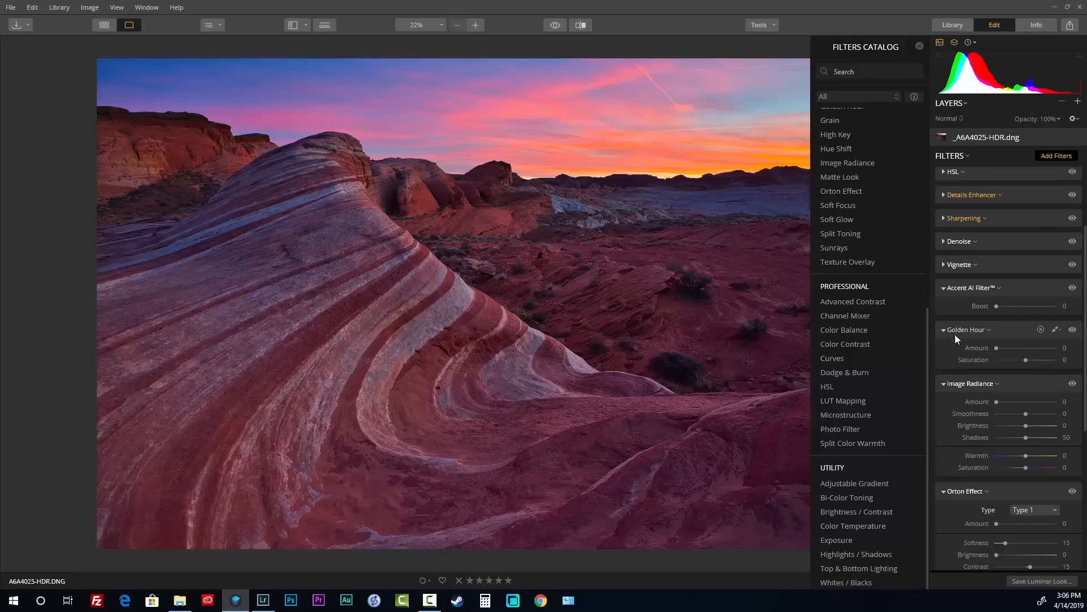
pyautogui.scroll(-2, 966, 384)
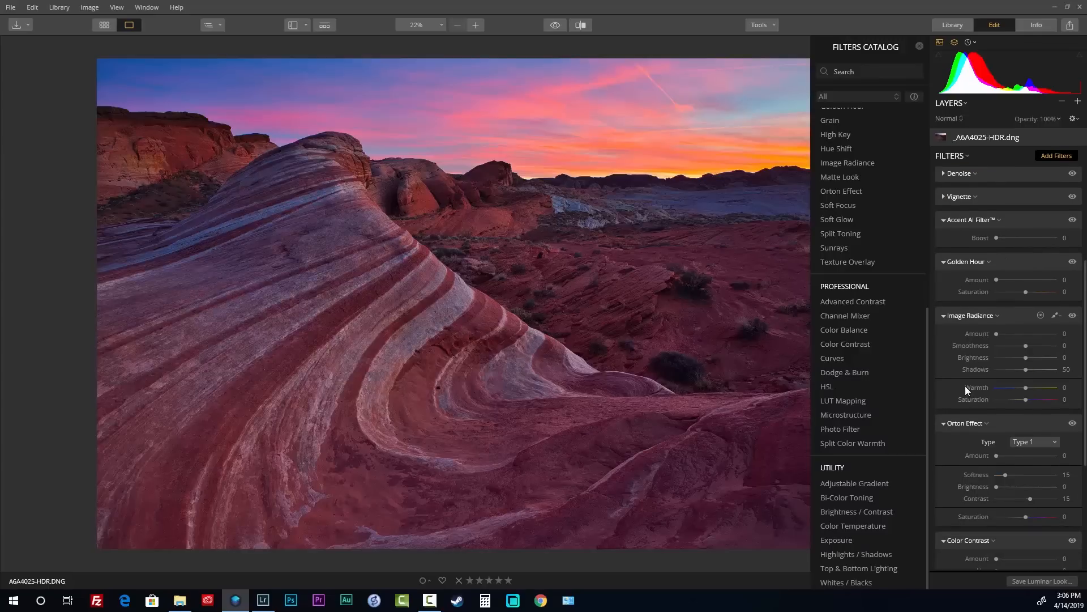
pyautogui.scroll(-6, 968, 425)
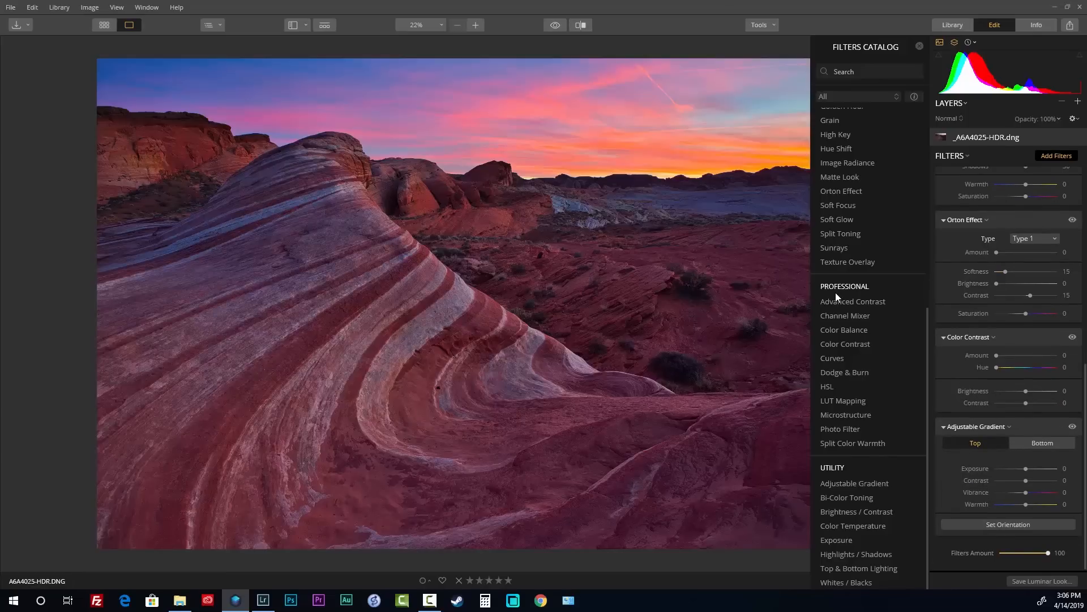
pyautogui.click(919, 46)
pyautogui.scroll(6, 997, 283)
pyautogui.scroll(3, 991, 271)
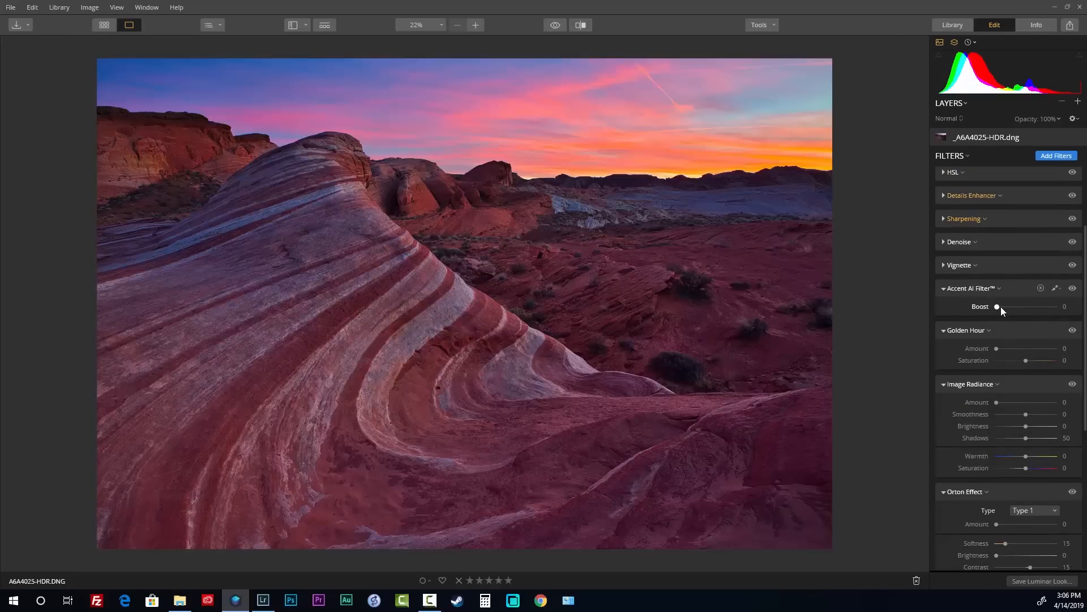
# Set Accent AI Boost to 53 and Golden Hour to Amount 23, Saturation -100
pyautogui.moveTo(1001, 307); pyautogui.dragTo(1019, 307)
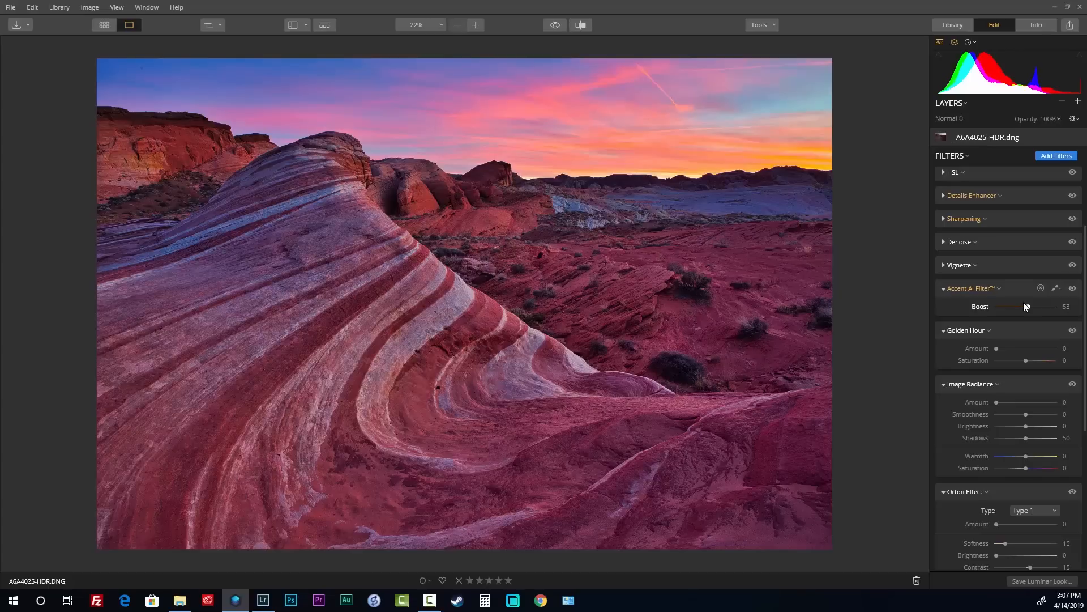
pyautogui.moveTo(996, 349); pyautogui.dragTo(1010, 351)
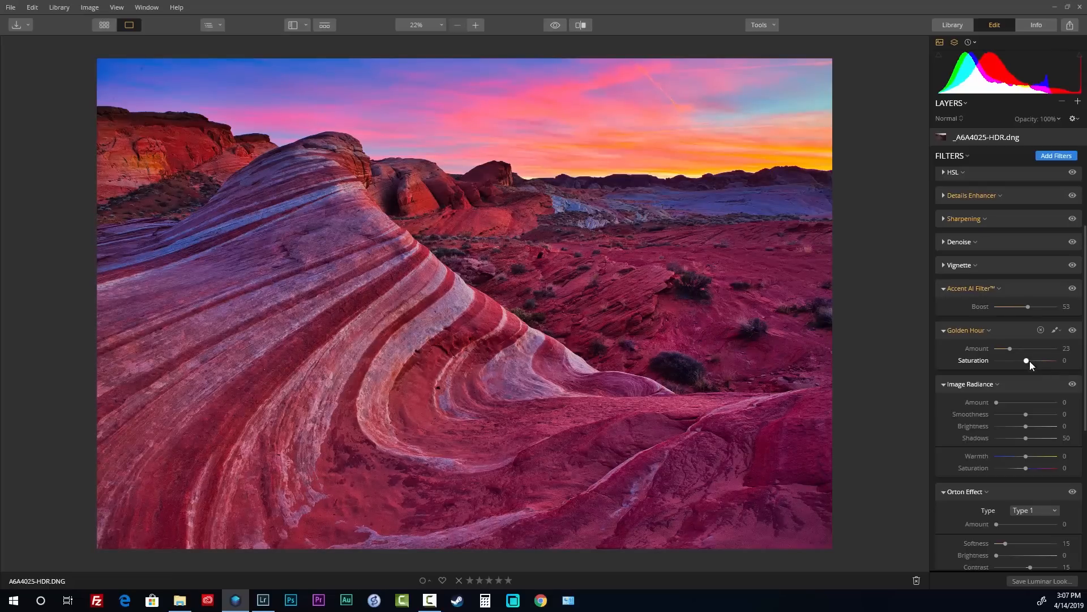
pyautogui.moveTo(1025, 360); pyautogui.dragTo(1007, 349)
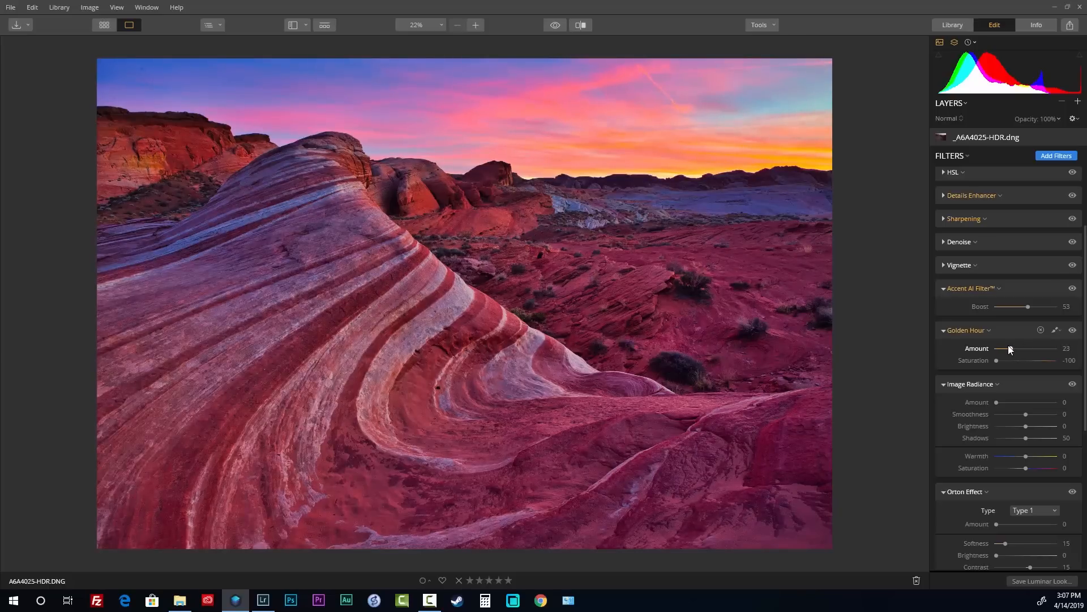
pyautogui.scroll(-1, 1014, 374)
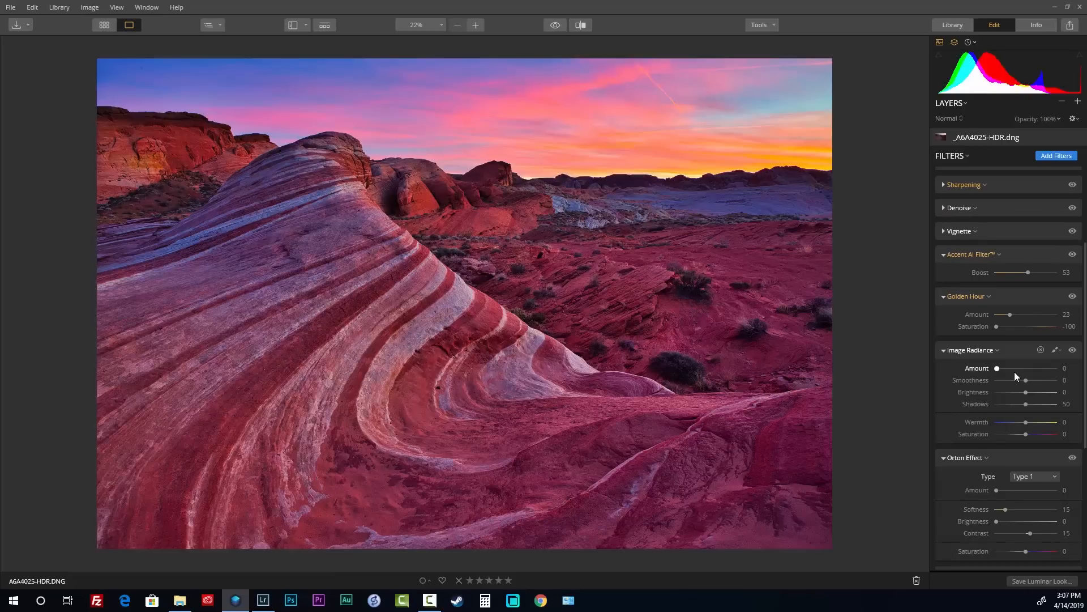
# Set Image Radiance Amount to 57 and Saturation to -66
pyautogui.moveTo(997, 368); pyautogui.dragTo(1013, 368)
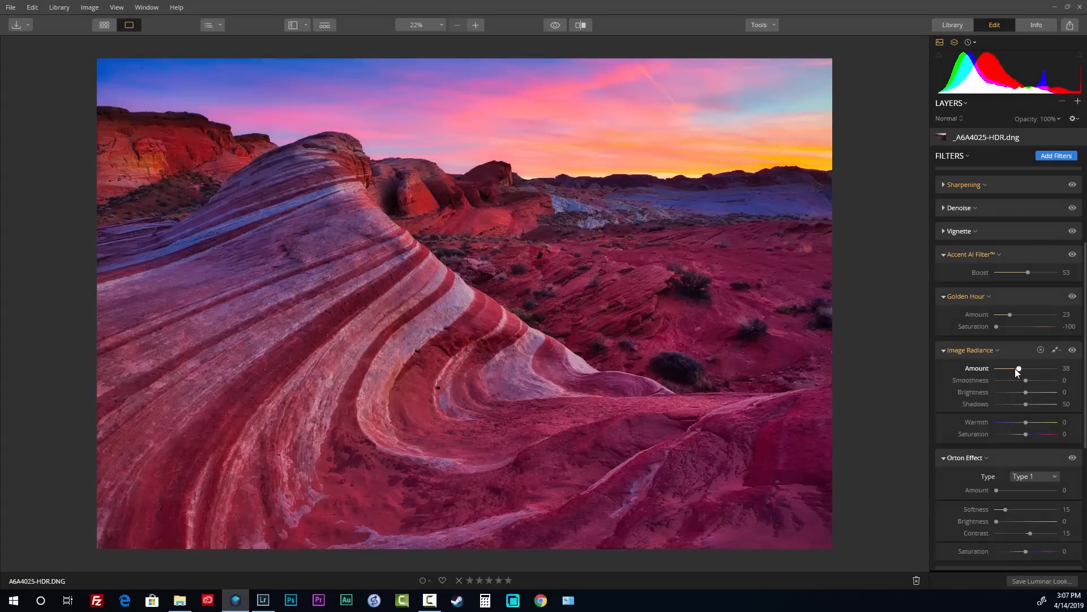
pyautogui.moveTo(1017, 368); pyautogui.dragTo(1031, 368)
pyautogui.moveTo(1025, 434); pyautogui.dragTo(1007, 434)
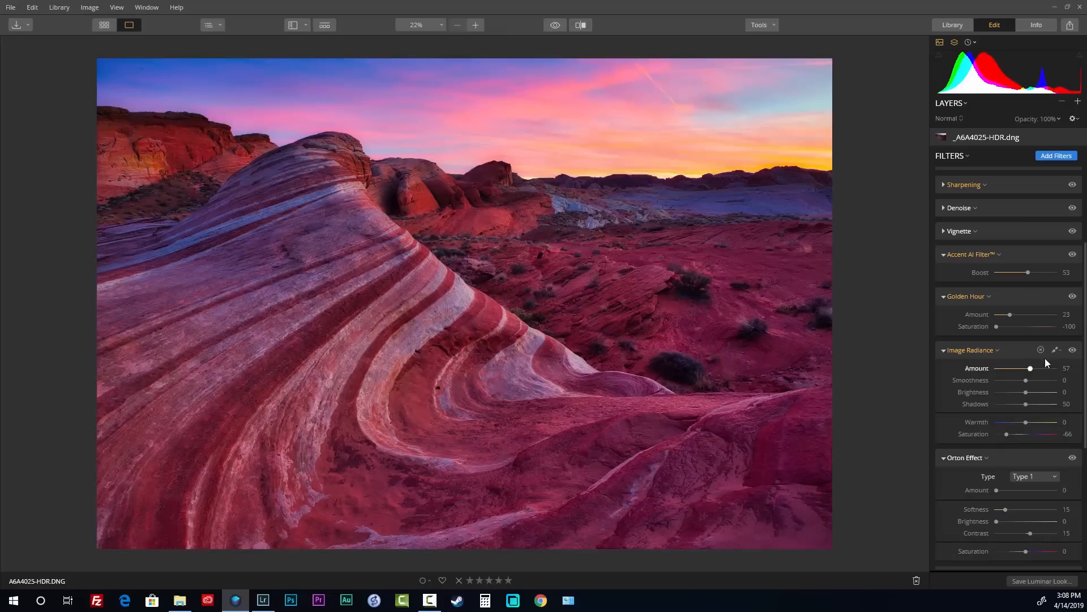
# Toggle Accent AI, Golden Hour and Image Radiance off and back on to compare their effects
pyautogui.click(1074, 254)
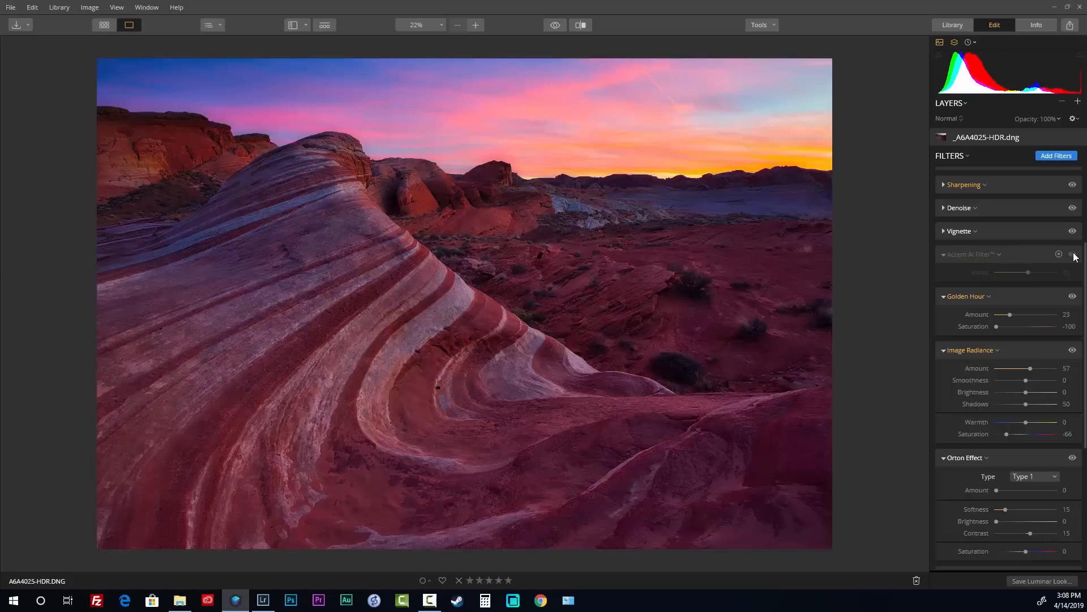
pyautogui.click(1073, 254)
pyautogui.click(1073, 296)
pyautogui.click(1073, 297)
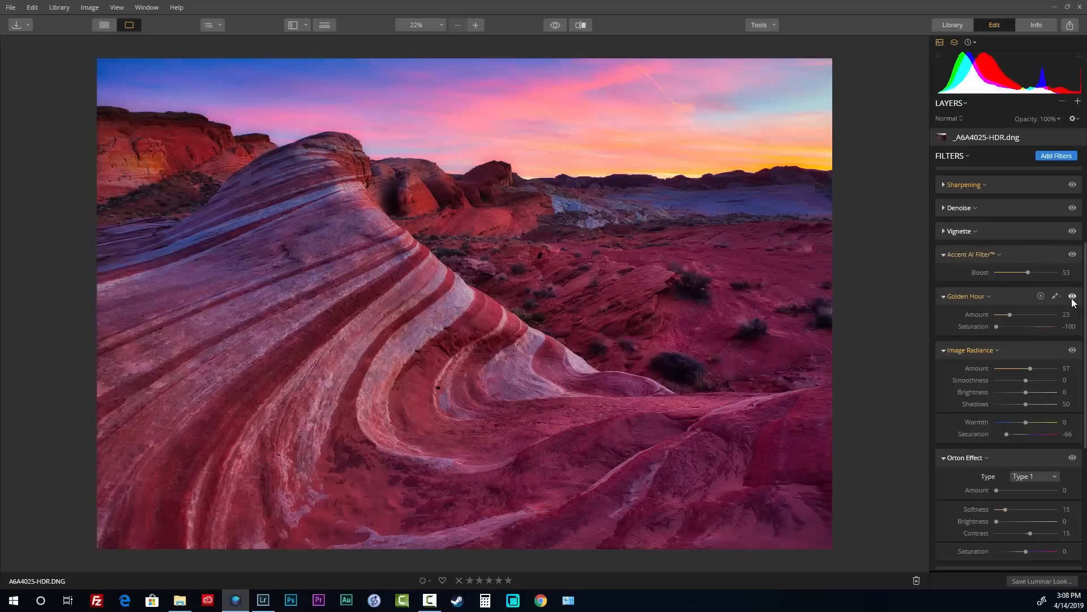
pyautogui.click(1073, 350)
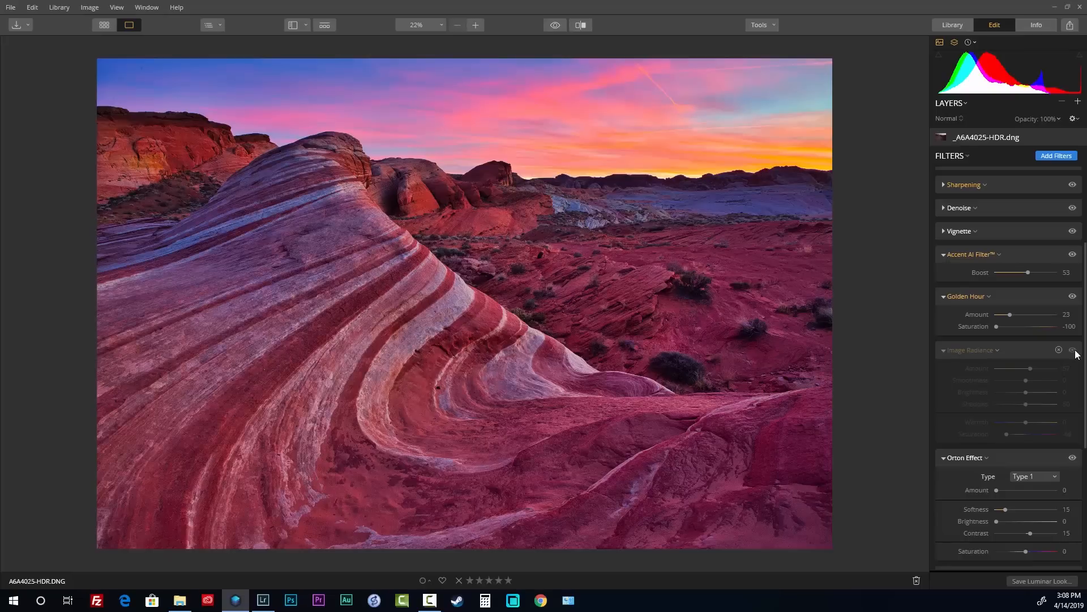
pyautogui.click(1073, 350)
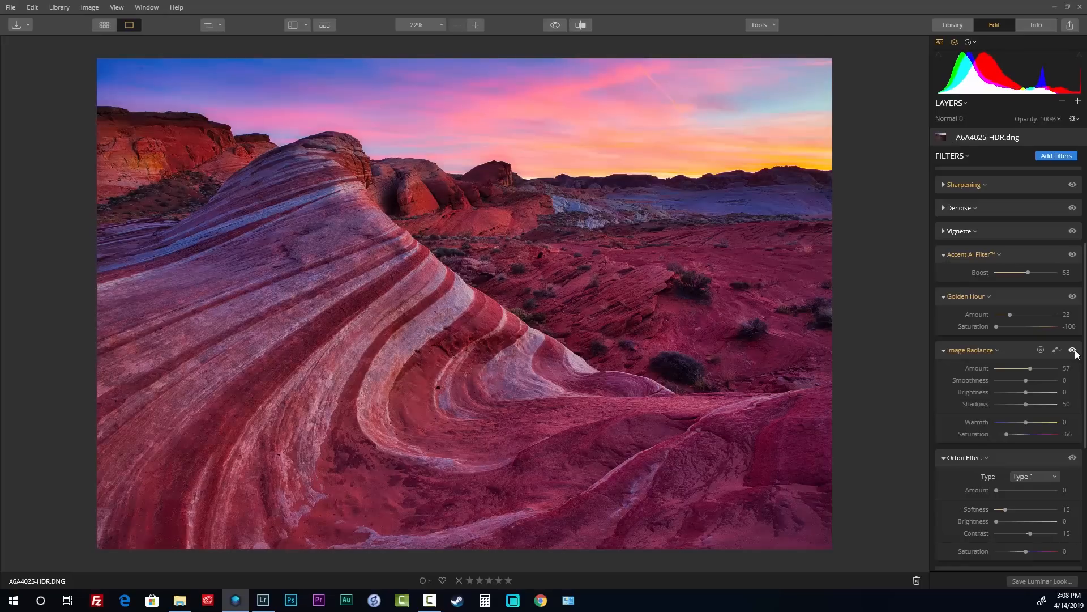
# Set Image Radiance Shadows 57, Warmth 31, and Orton Effect Type 2 at Amount 17; try Color Contrast
pyautogui.moveTo(1035, 403); pyautogui.dragTo(1036, 425)
pyautogui.scroll(-2, 1006, 429)
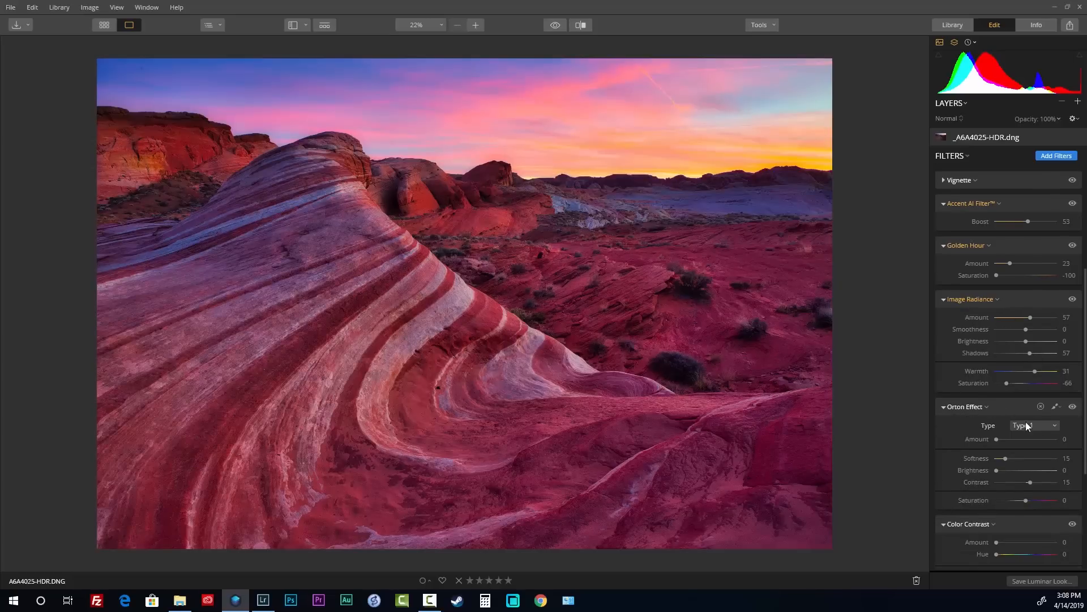
pyautogui.click(1032, 448)
pyautogui.moveTo(1002, 439); pyautogui.dragTo(1021, 438)
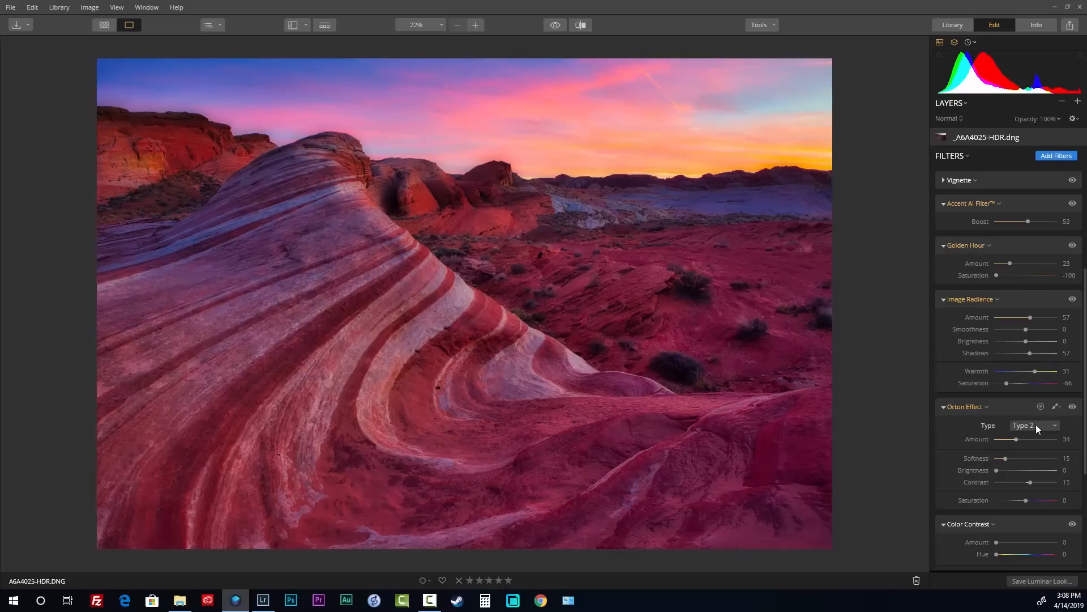
pyautogui.click(1036, 436)
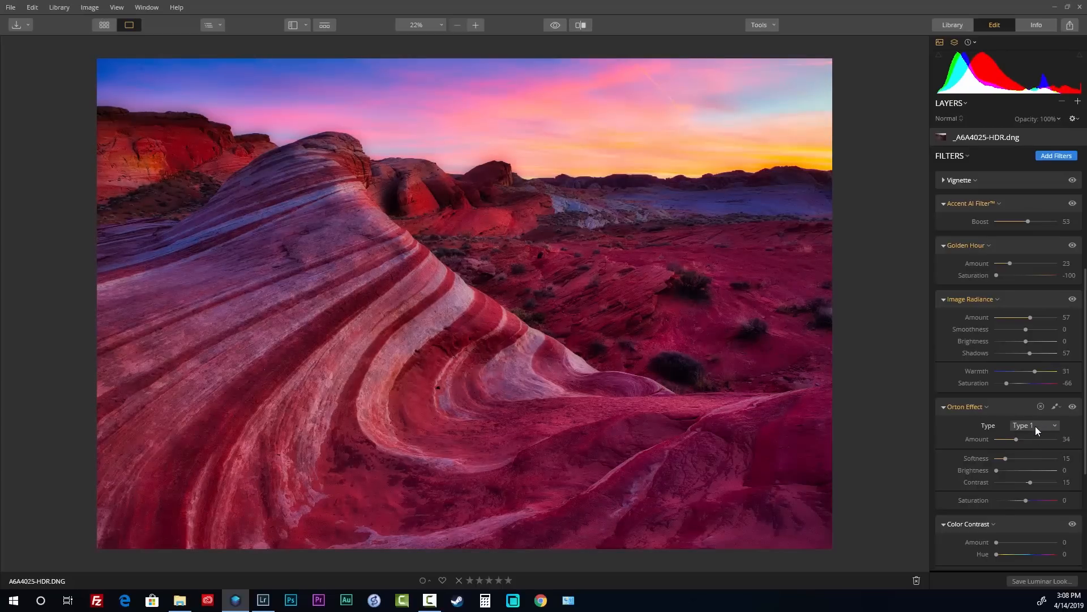
pyautogui.click(1038, 451)
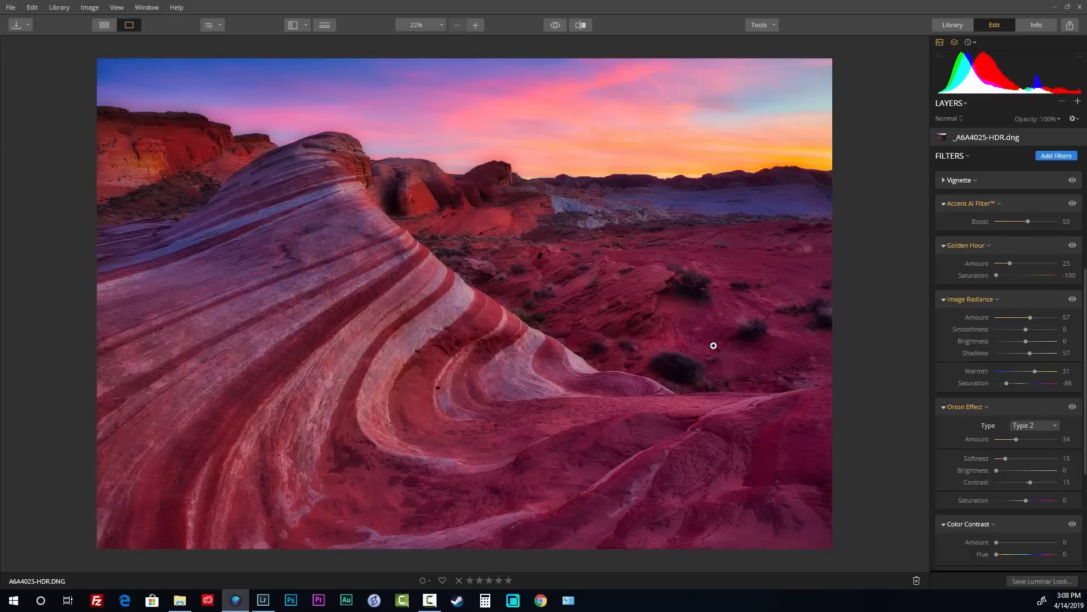
pyautogui.moveTo(1016, 440); pyautogui.dragTo(1007, 440)
pyautogui.scroll(-3, 1032, 453)
pyautogui.moveTo(997, 369); pyautogui.dragTo(1024, 372)
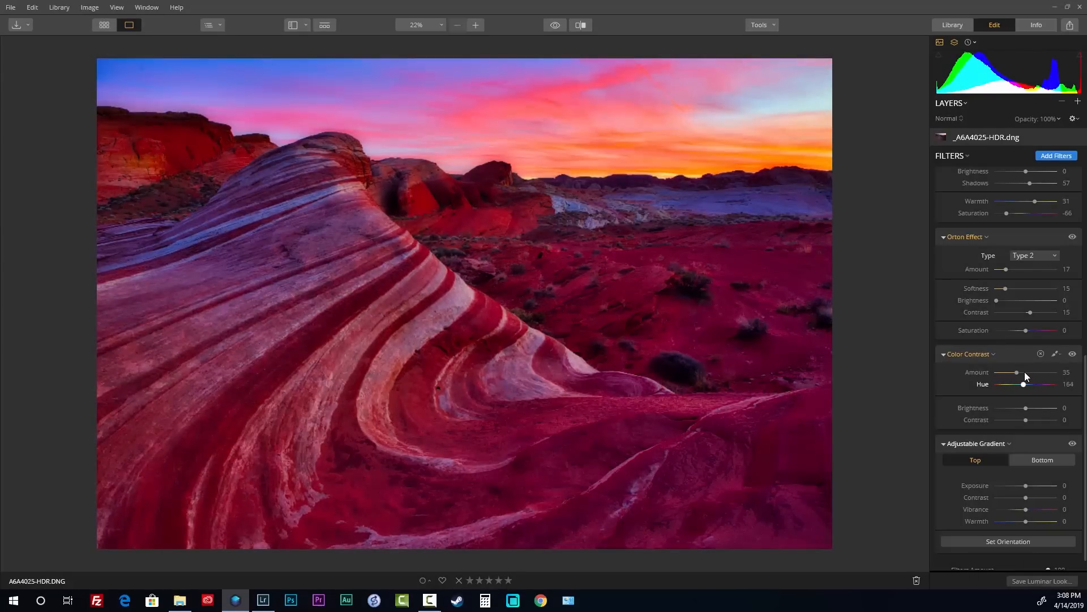
# Reset the Color Contrast Amount back to 0, leaving Hue at 184
pyautogui.doubleClick(1025, 371)
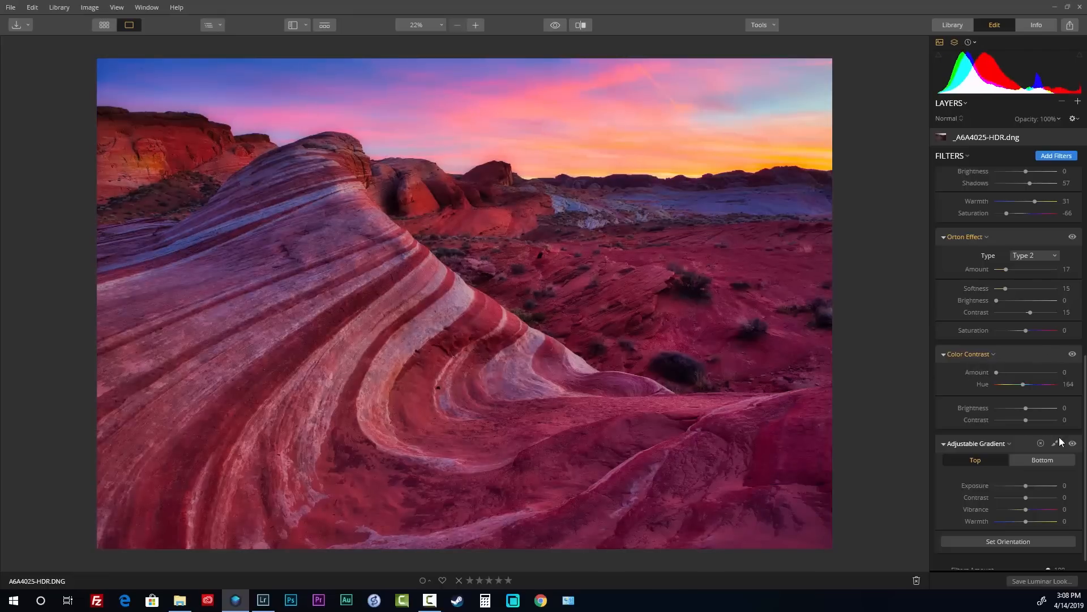
pyautogui.scroll(-1, 1053, 441)
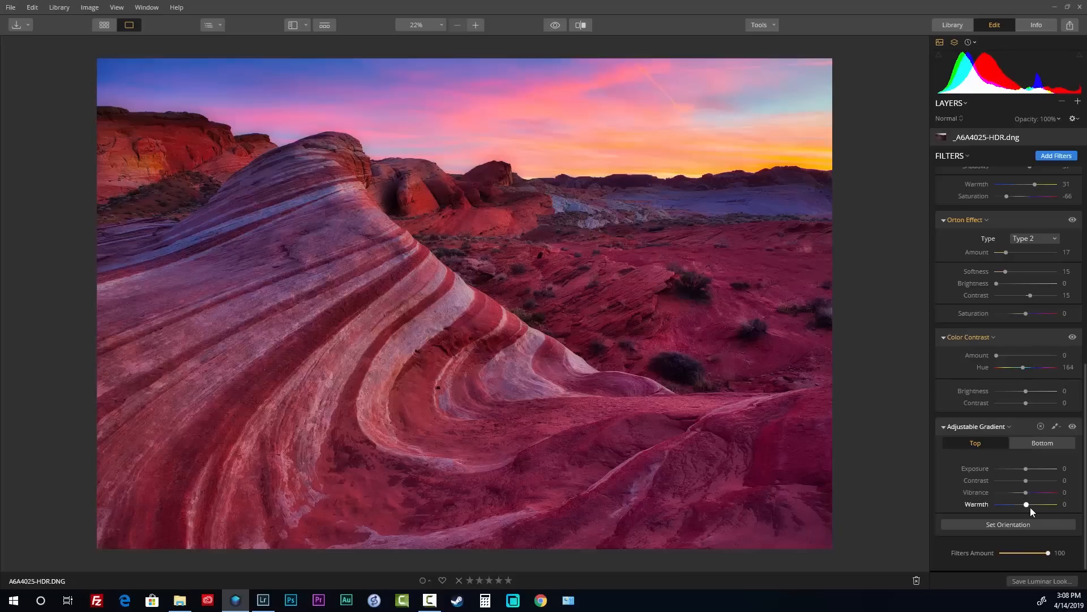
pyautogui.scroll(5, 1058, 337)
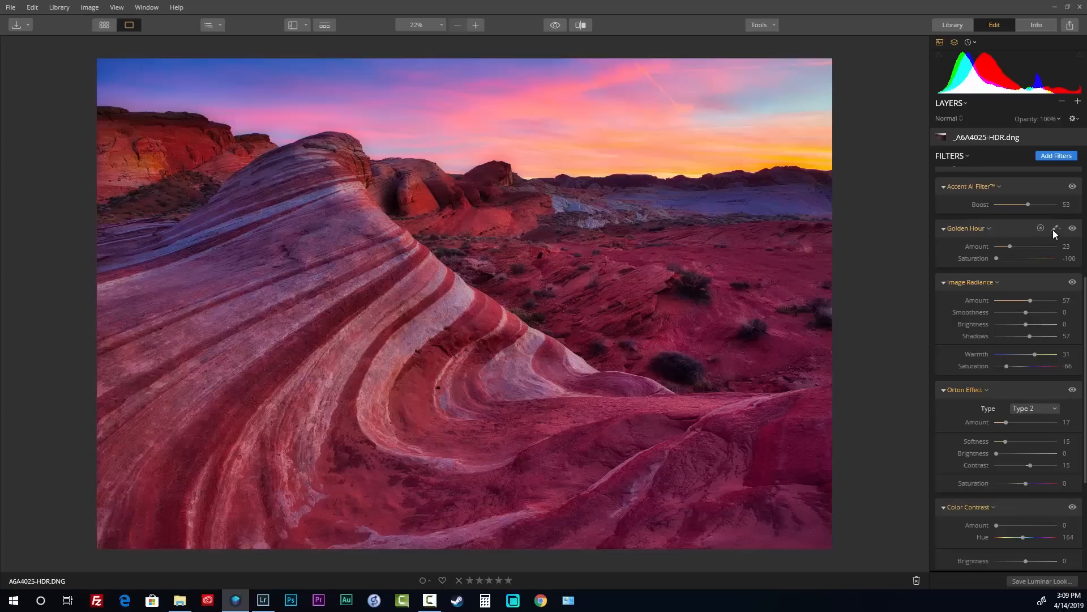
pyautogui.click(1056, 227)
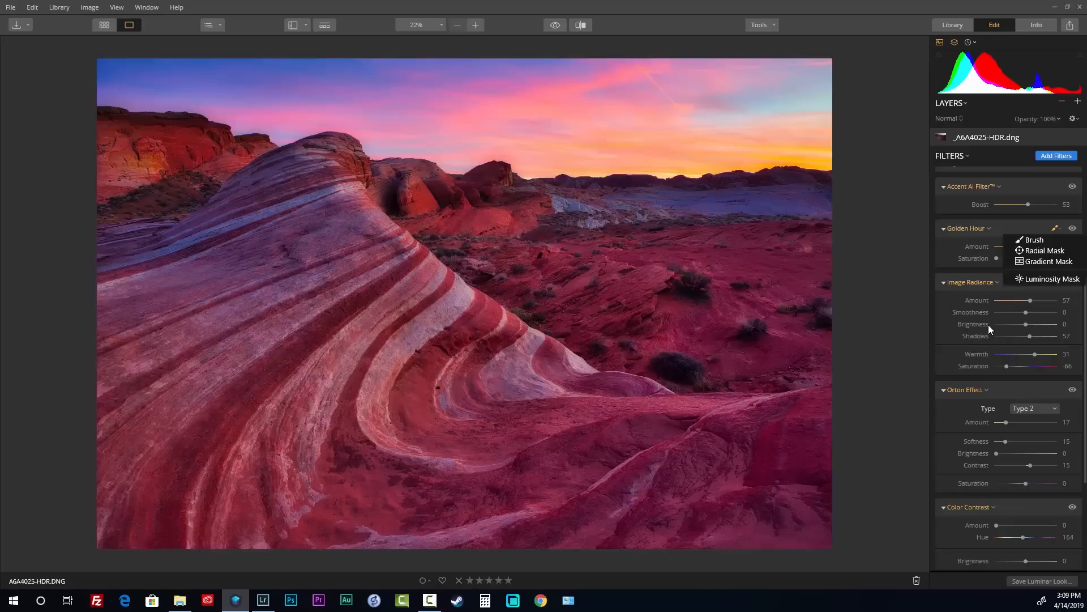
pyautogui.scroll(3, 946, 303)
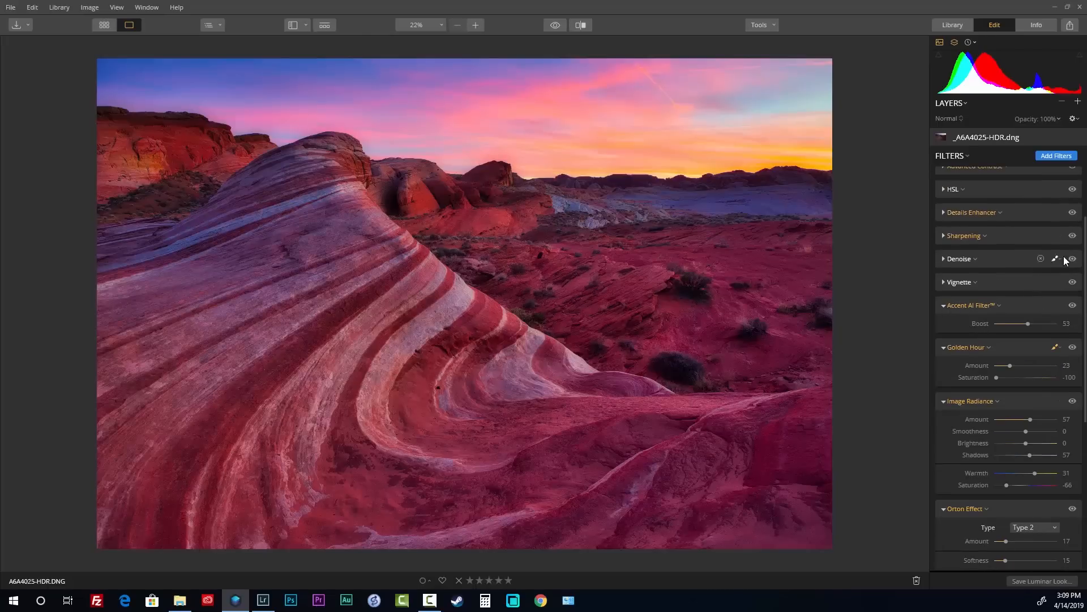
pyautogui.scroll(2, 1056, 212)
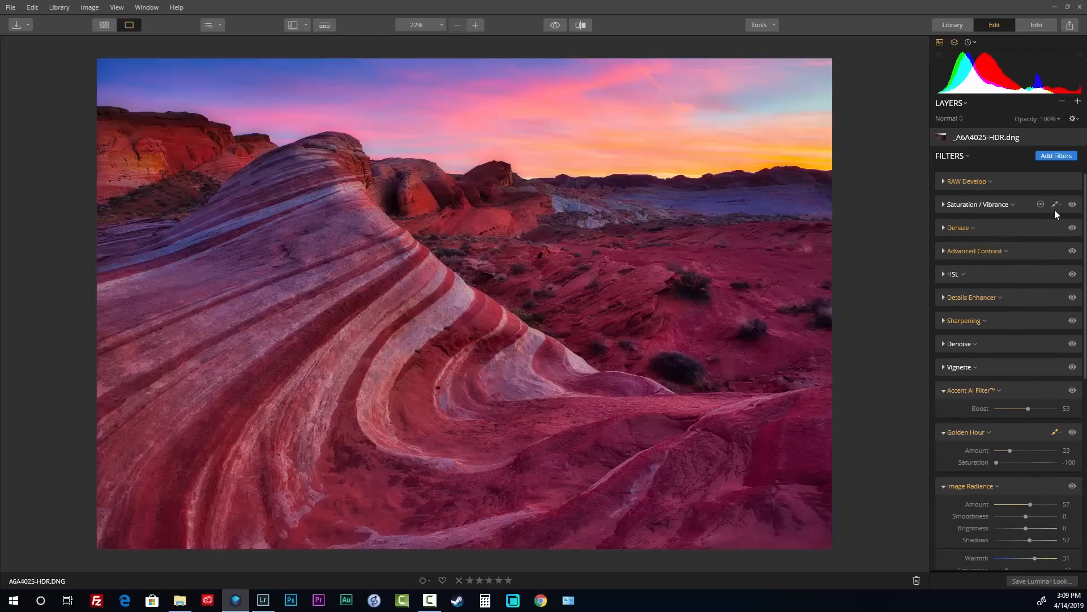
pyautogui.scroll(1, 1055, 211)
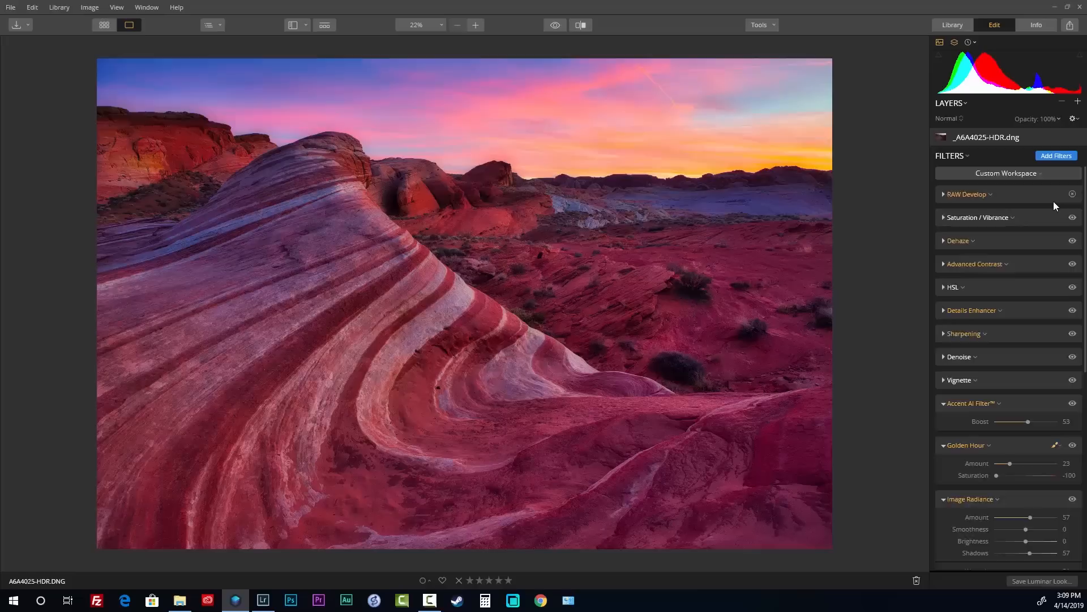
pyautogui.scroll(-10, 1055, 202)
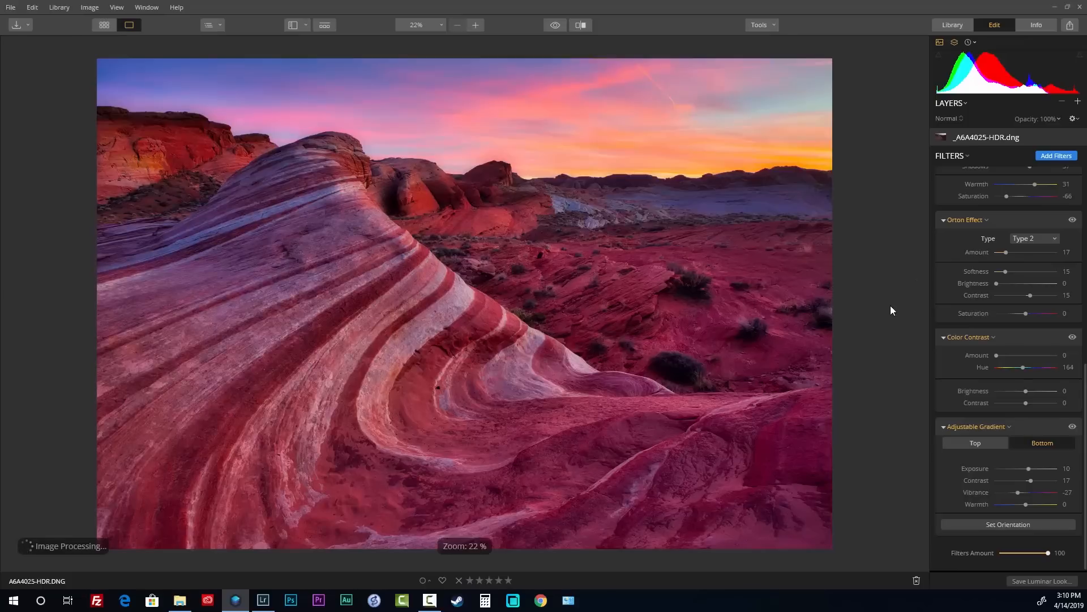
pyautogui.press('\\')
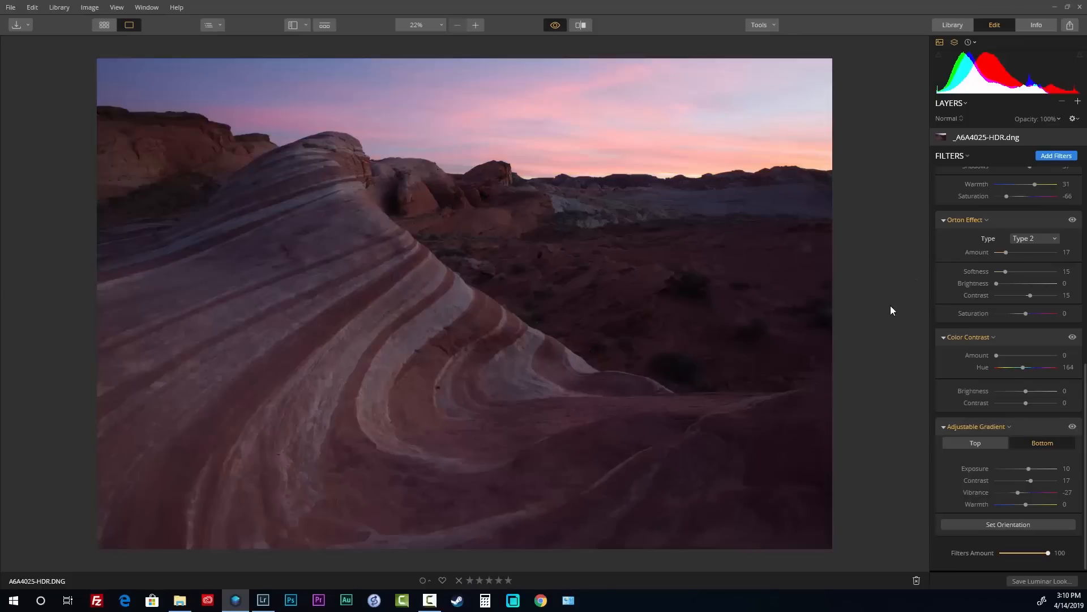
pyautogui.press('\\')
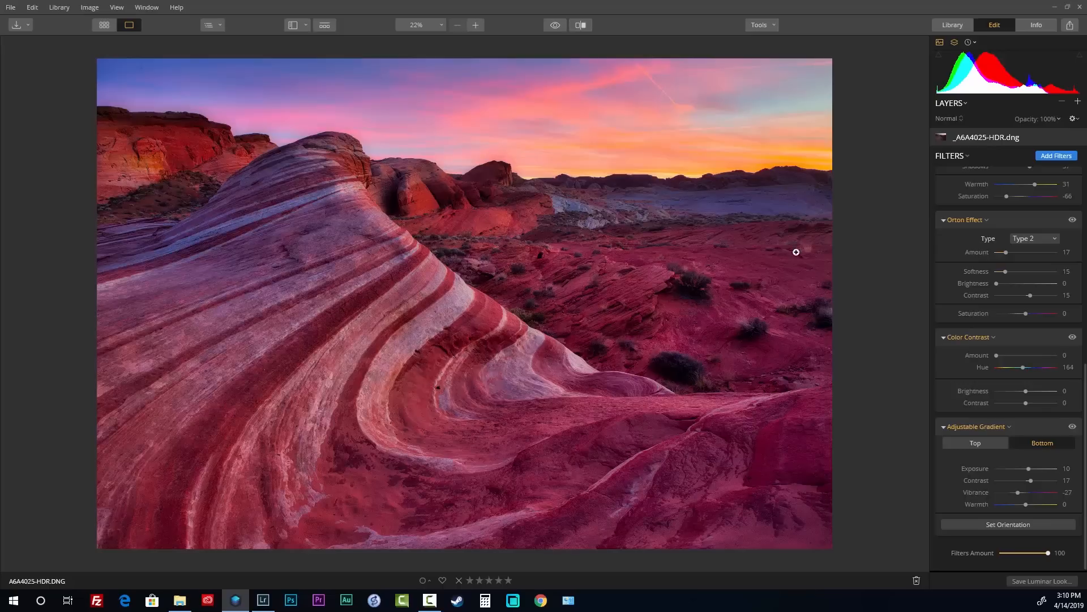
# Review the JPEG export settings and cancel without exporting
pyautogui.click(11, 7)
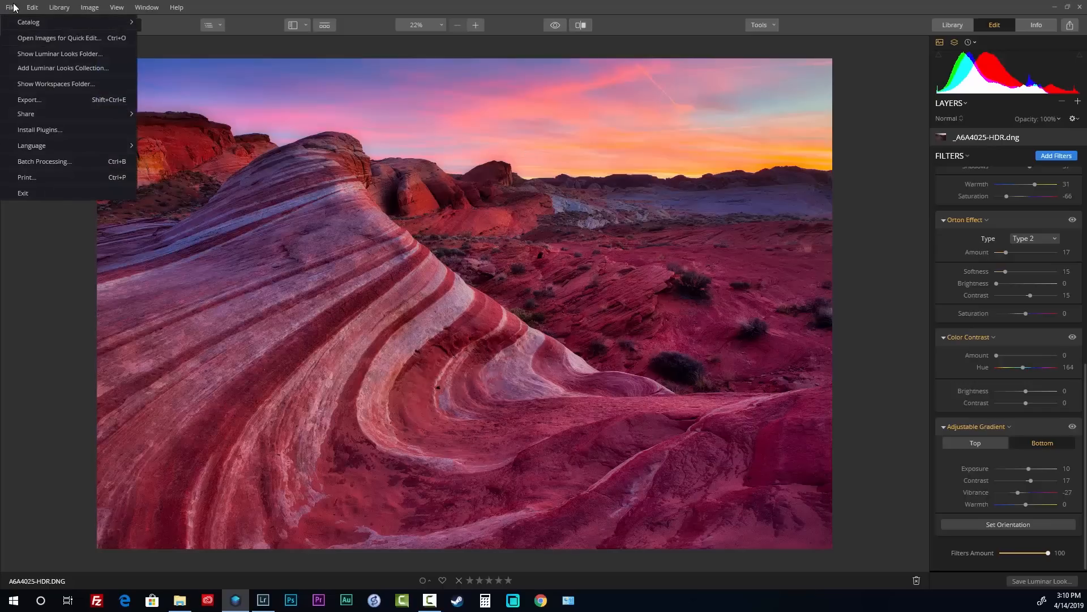
pyautogui.moveTo(32, 8)
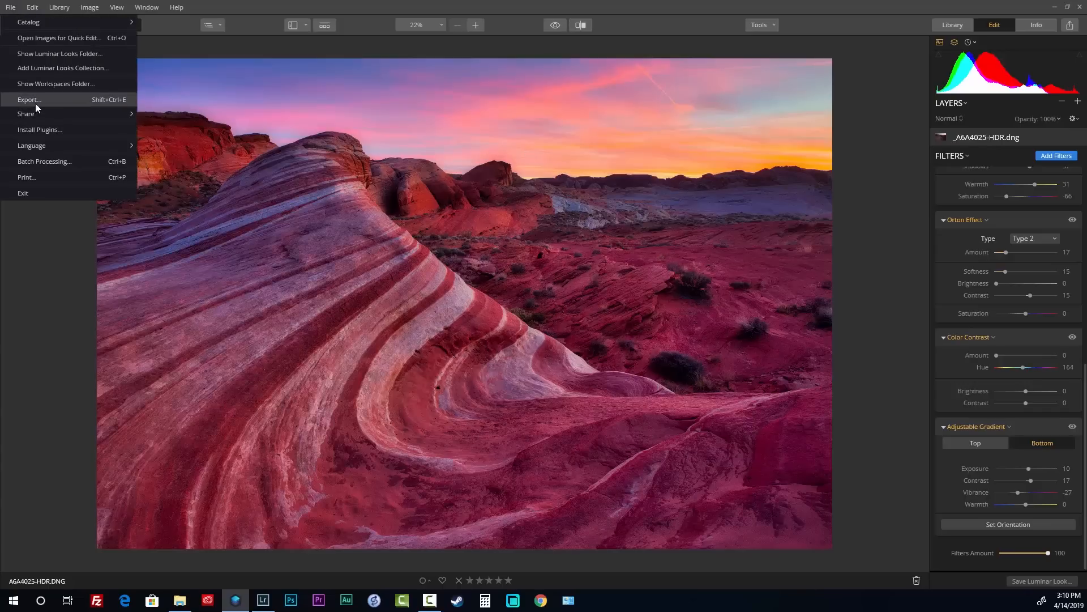
pyautogui.click(38, 101)
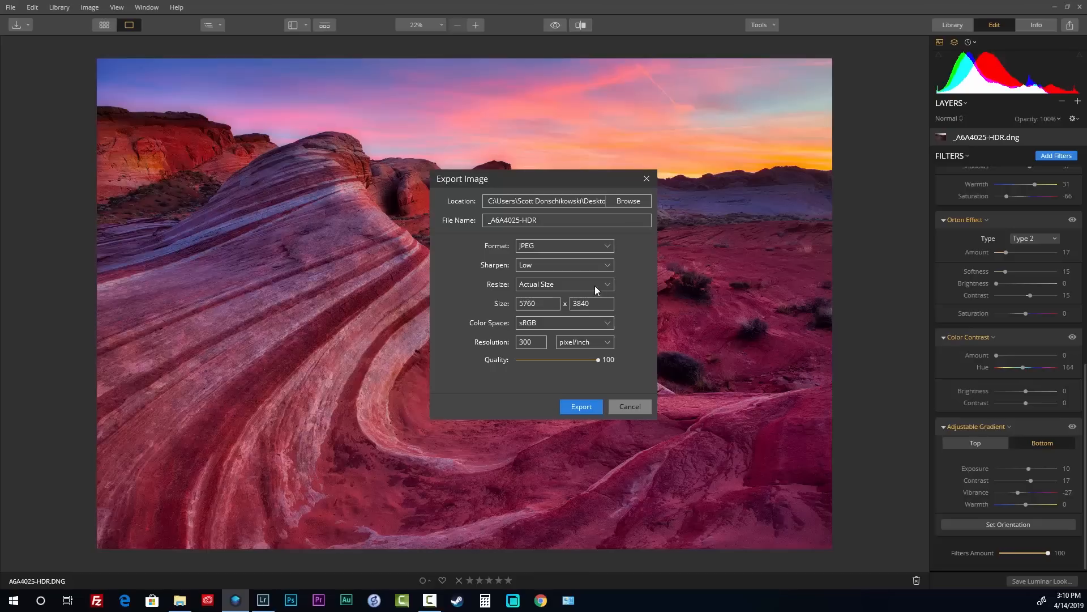
pyautogui.click(638, 408)
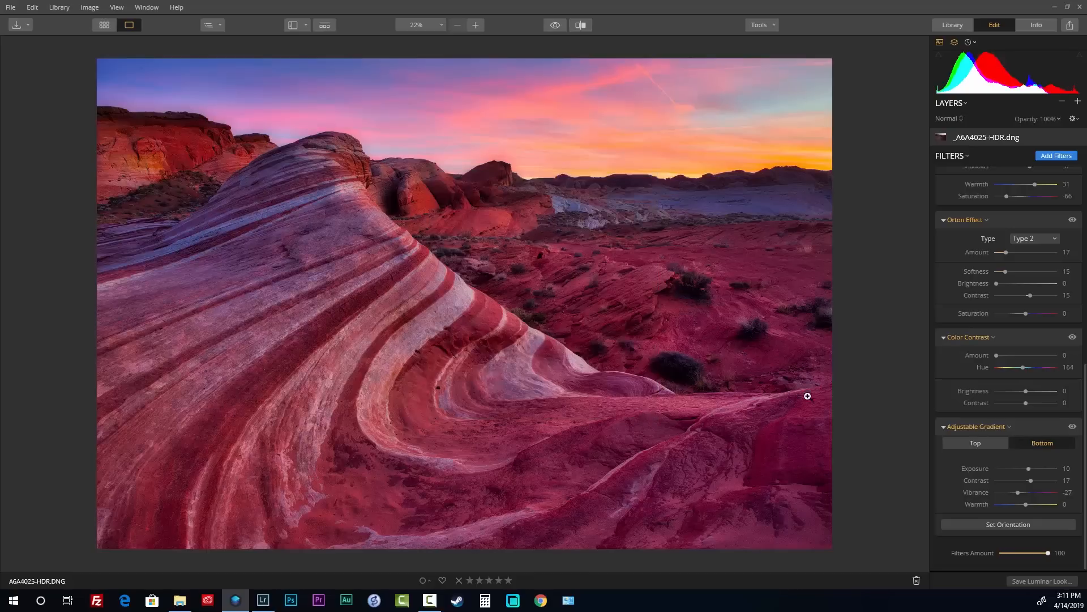
# Switch to the Library view showing the luminar folder
pyautogui.scroll(4, 922, 370)
pyautogui.scroll(-4, 760, 357)
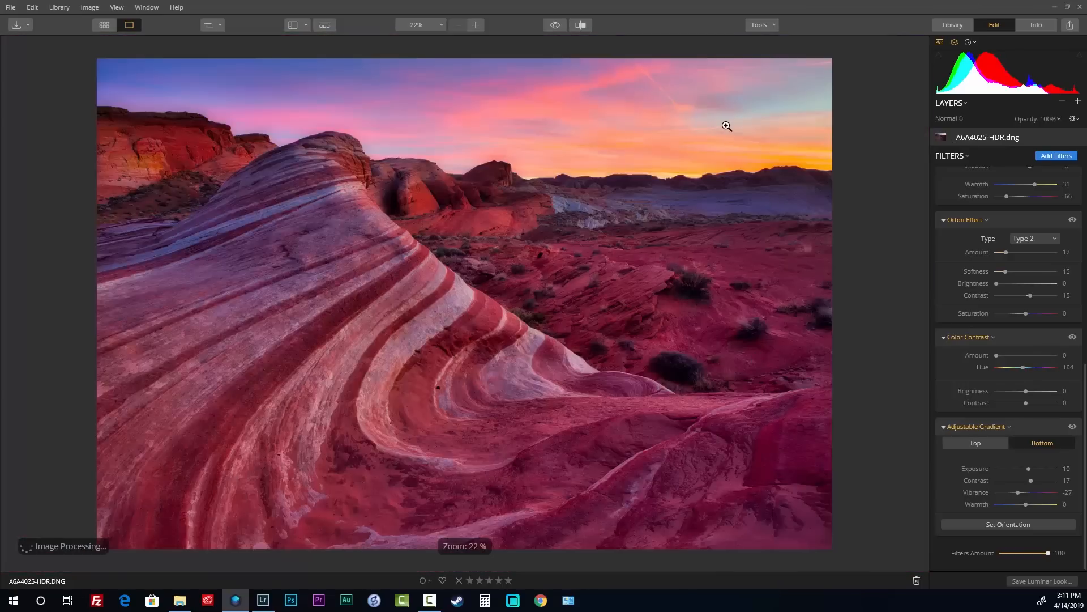
pyautogui.click(954, 23)
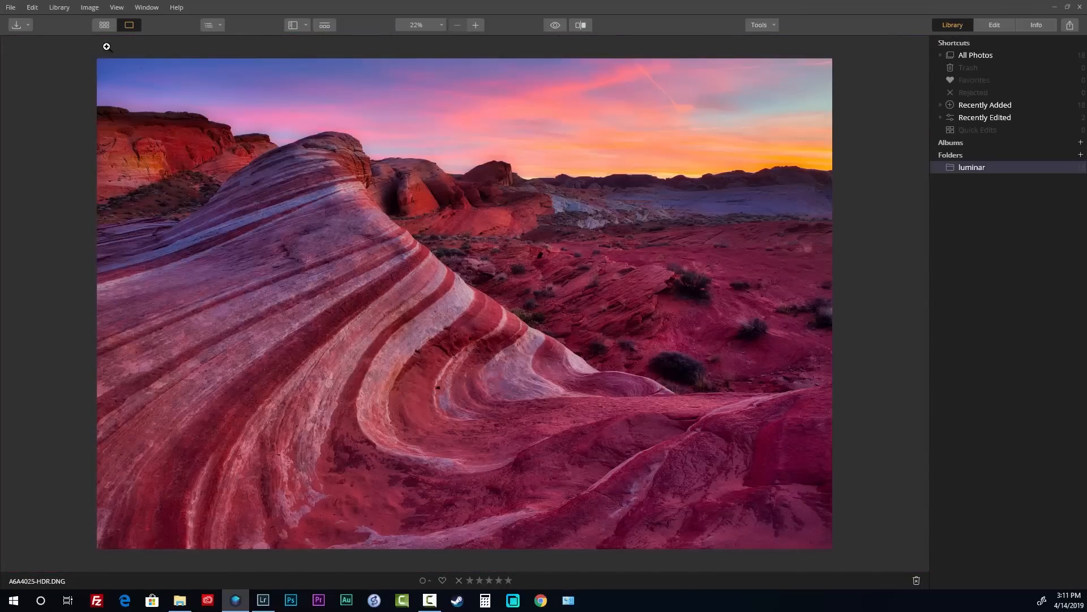
# Open _A6A2568.CR2 from the folder's thumbnail grid and bring it into Edit
pyautogui.click(104, 25)
pyautogui.doubleClick(609, 246)
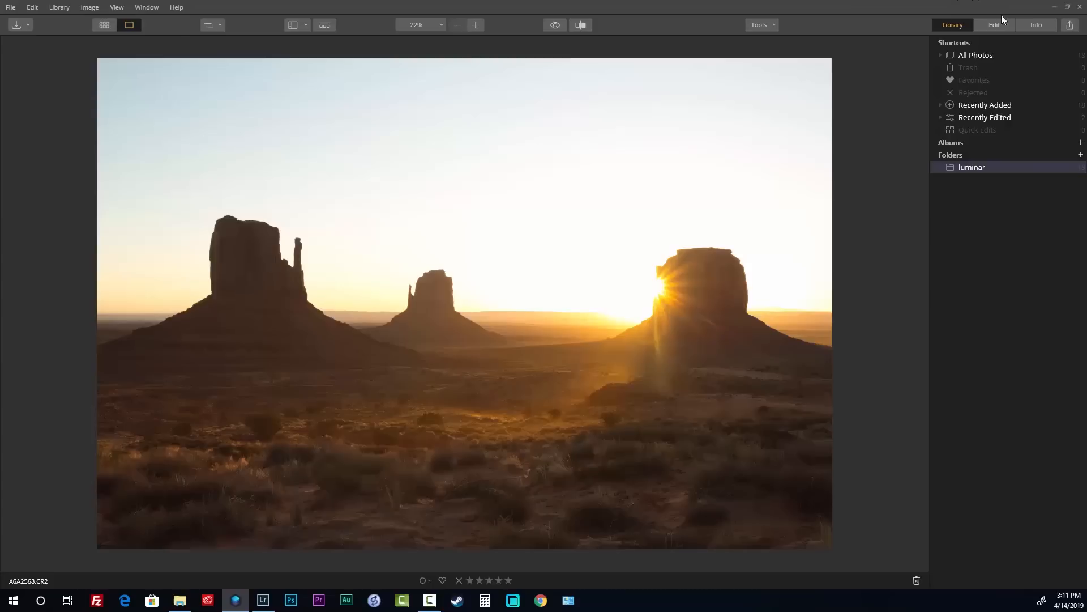
pyautogui.click(1002, 24)
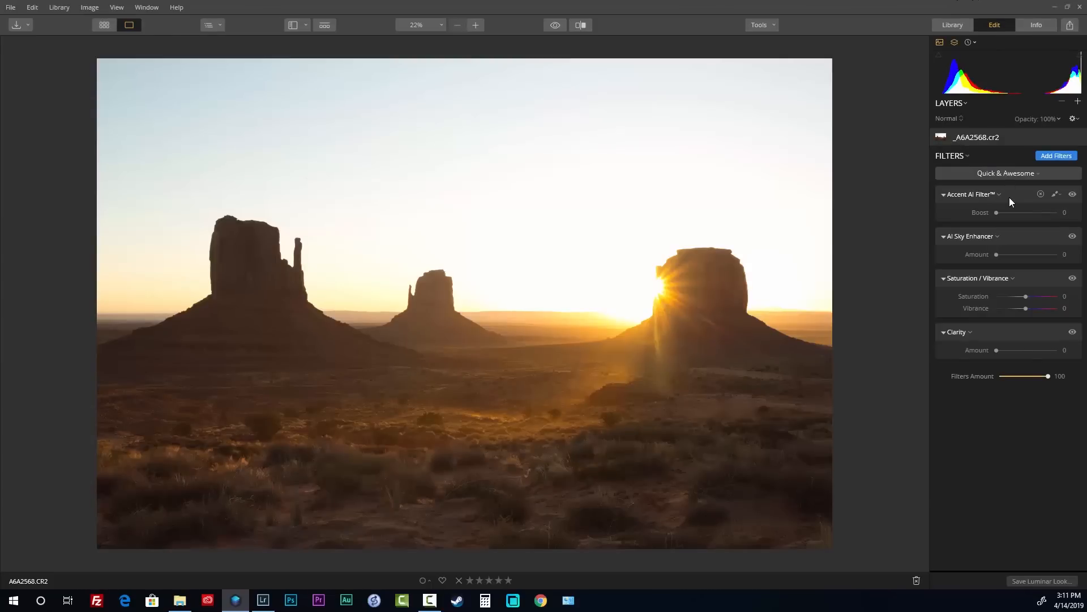
# Delete all existing filters and add a Sunrays filter from the catalog
pyautogui.click(967, 154)
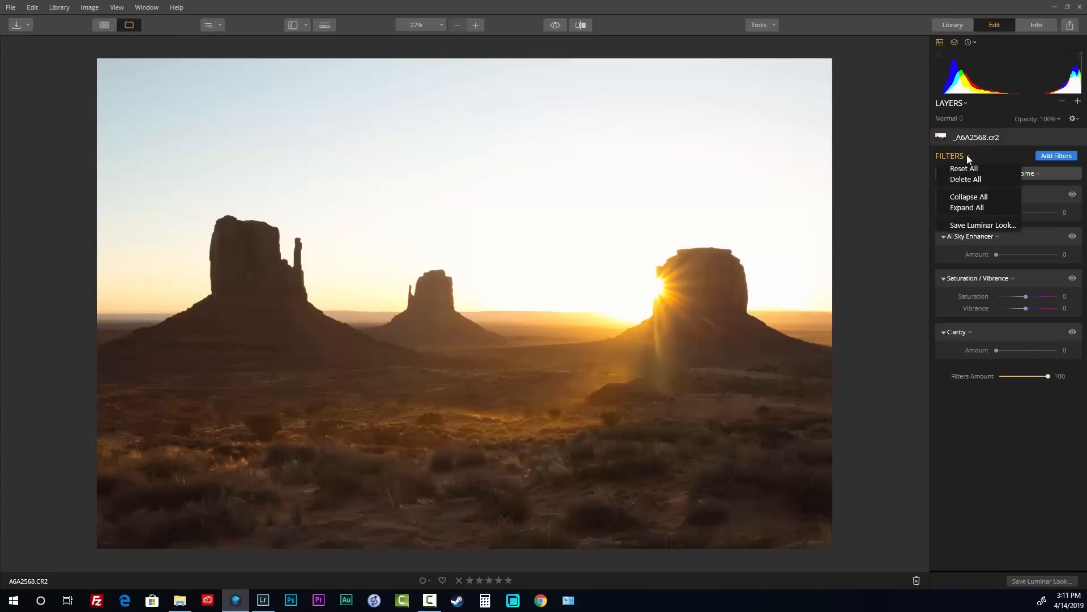
pyautogui.click(974, 175)
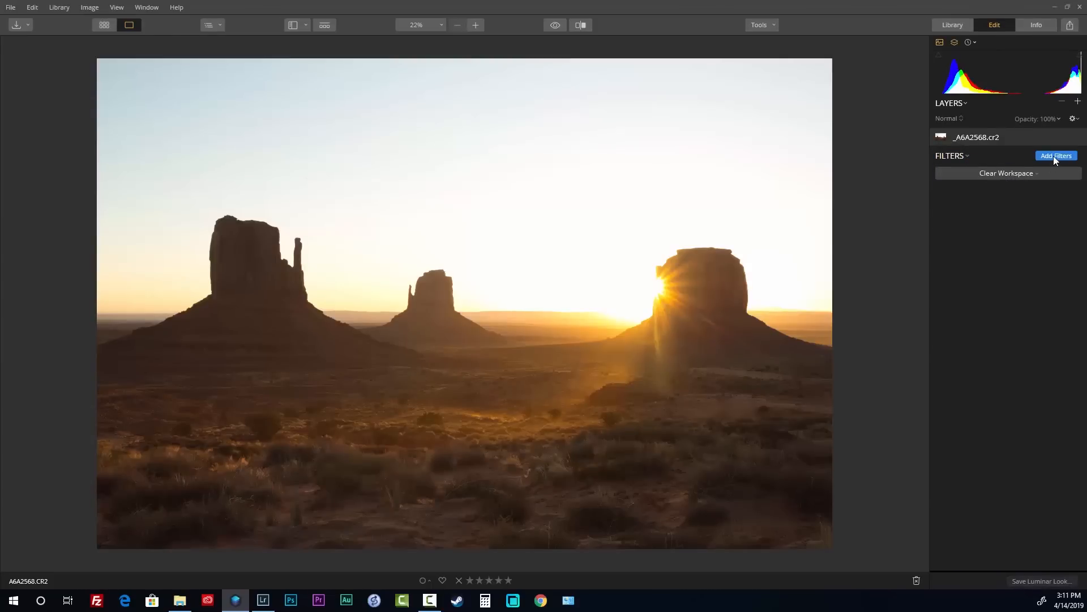
pyautogui.click(1055, 159)
pyautogui.scroll(6, 893, 248)
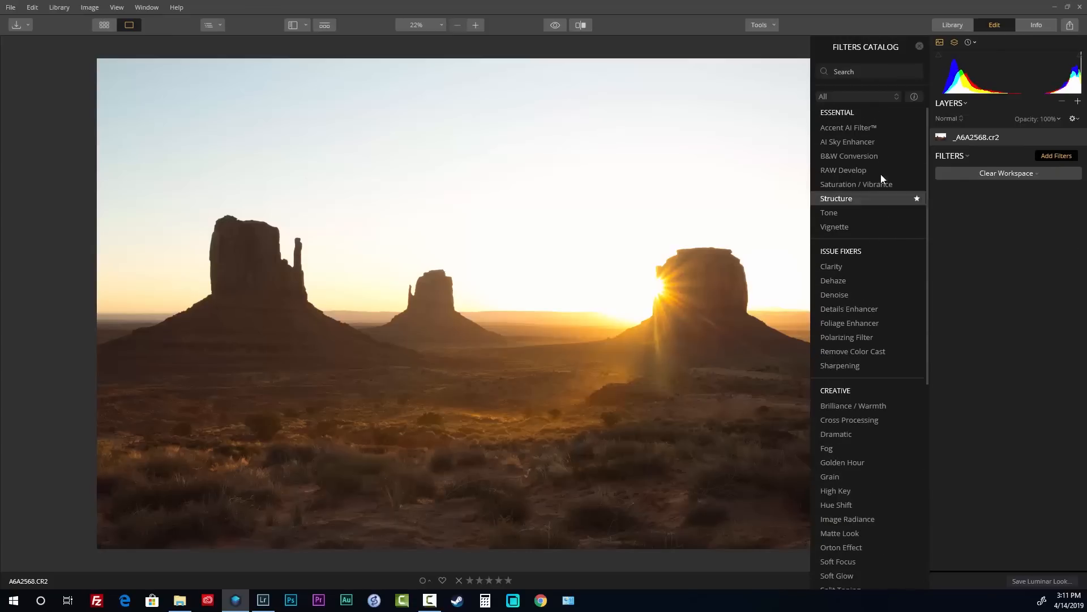
pyautogui.scroll(-3, 880, 215)
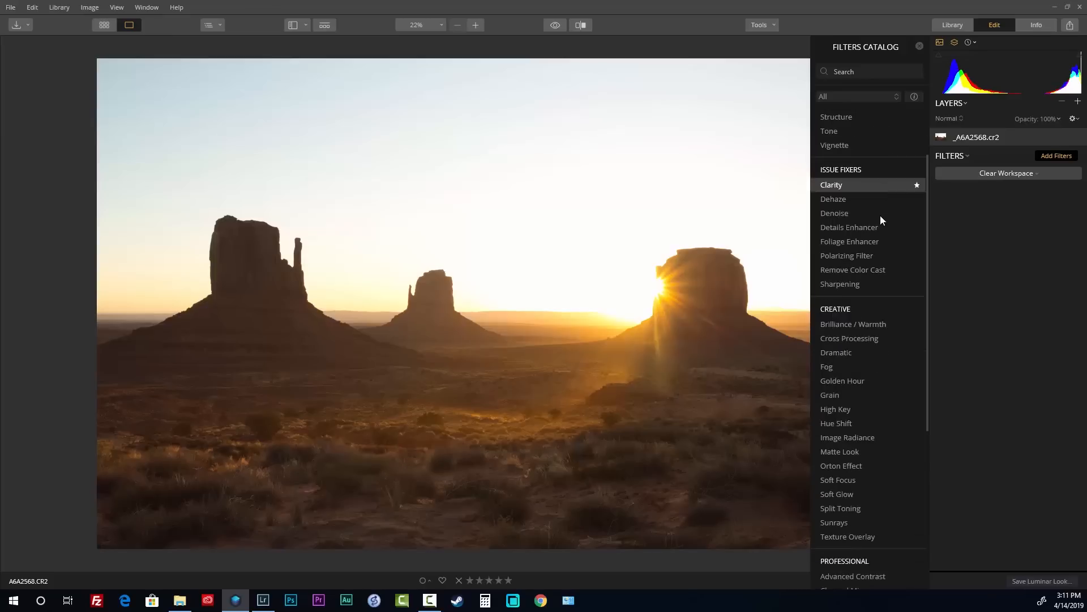
pyautogui.click(873, 521)
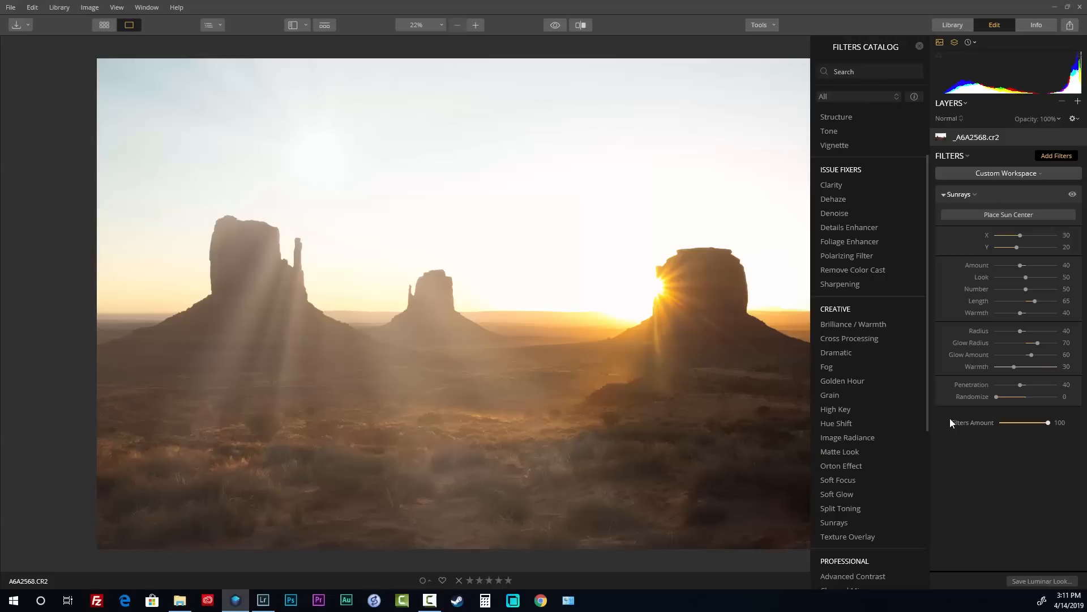
# Place the Sunrays sun centre, trying several spots before settling behind the left butte at X 20, Y 43
pyautogui.click(1008, 214)
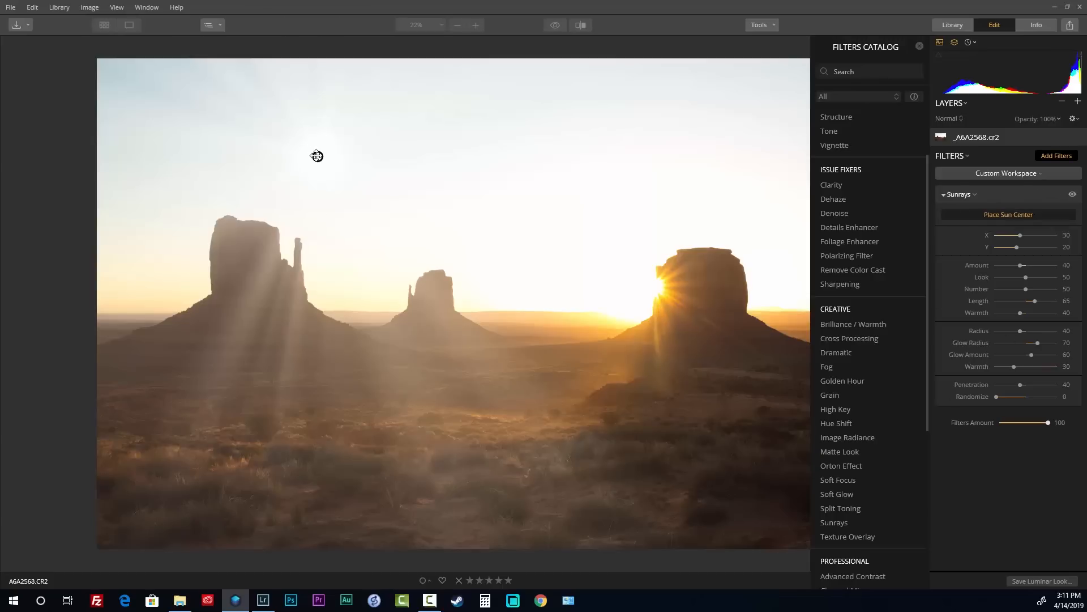
pyautogui.moveTo(530, 226); pyautogui.dragTo(656, 288)
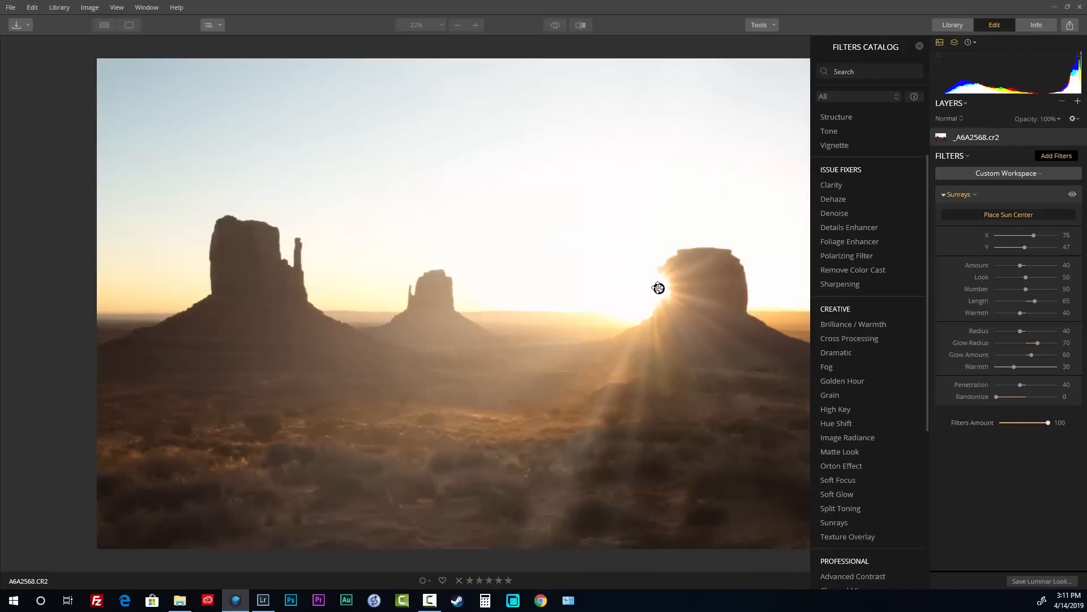
pyautogui.moveTo(652, 288); pyautogui.dragTo(627, 289)
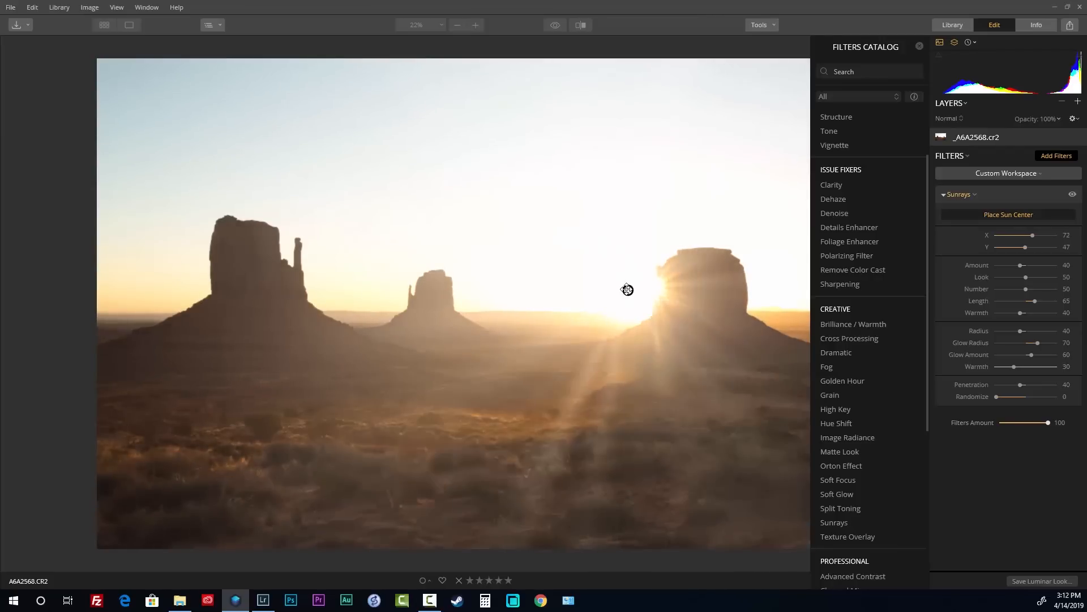
pyautogui.moveTo(603, 245)
pyautogui.mouseDown()
pyautogui.moveTo(560, 170)
pyautogui.moveTo(365, 133)
pyautogui.moveTo(347, 185)
pyautogui.moveTo(151, 102)
pyautogui.moveTo(162, 116)
pyautogui.mouseUp()
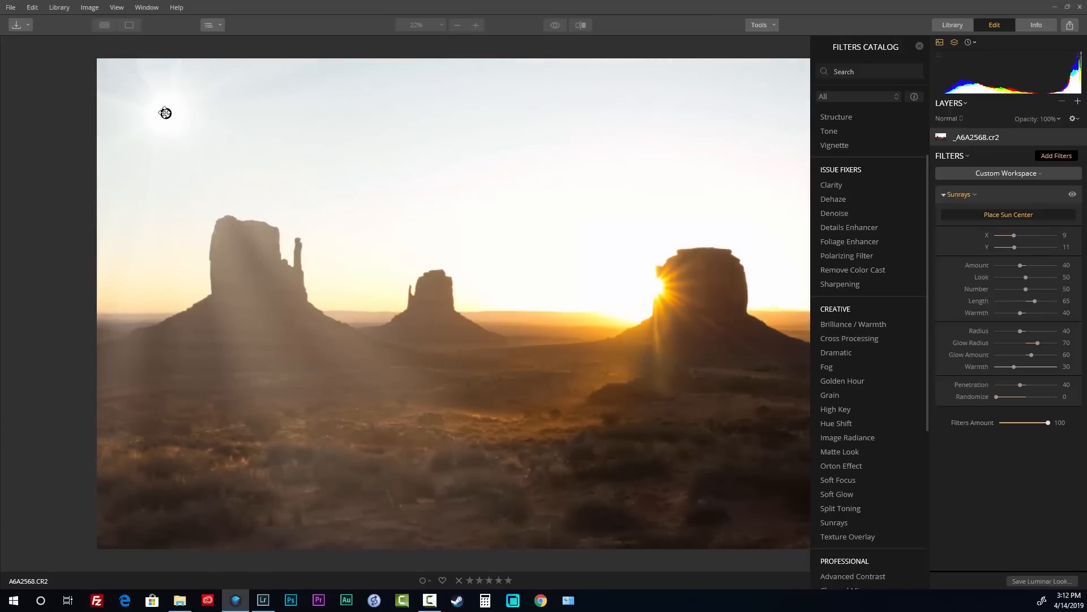
pyautogui.moveTo(193, 145)
pyautogui.mouseDown()
pyautogui.moveTo(242, 214)
pyautogui.moveTo(249, 267)
pyautogui.mouseUp()
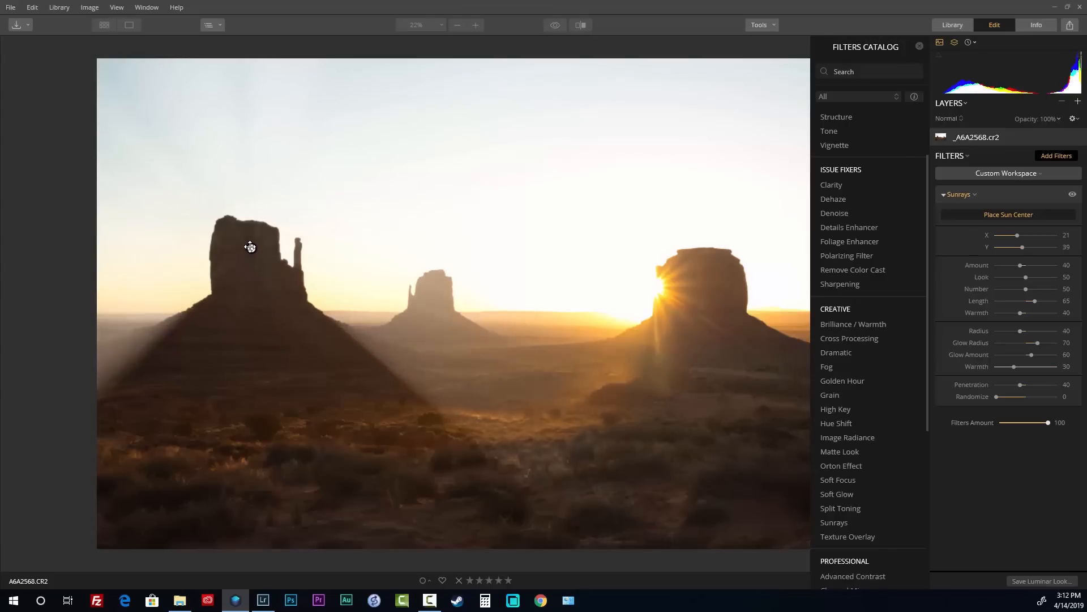
pyautogui.moveTo(245, 245); pyautogui.dragTo(245, 230)
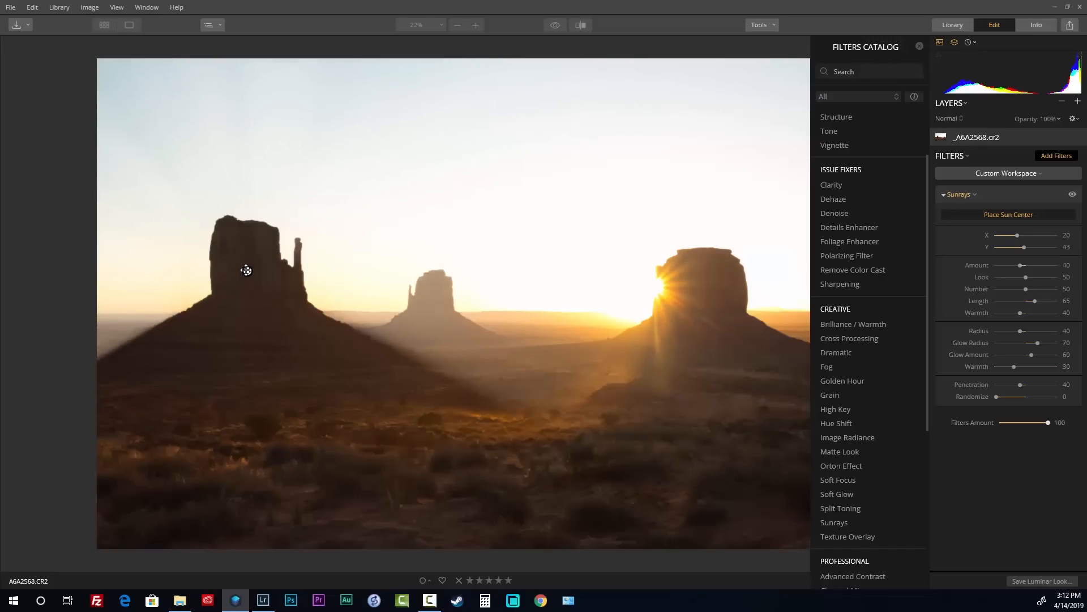
# Move the sun centre to the right butte's edge (X 76, Y 46) and warm the glow
pyautogui.moveTo(245, 269); pyautogui.dragTo(248, 253)
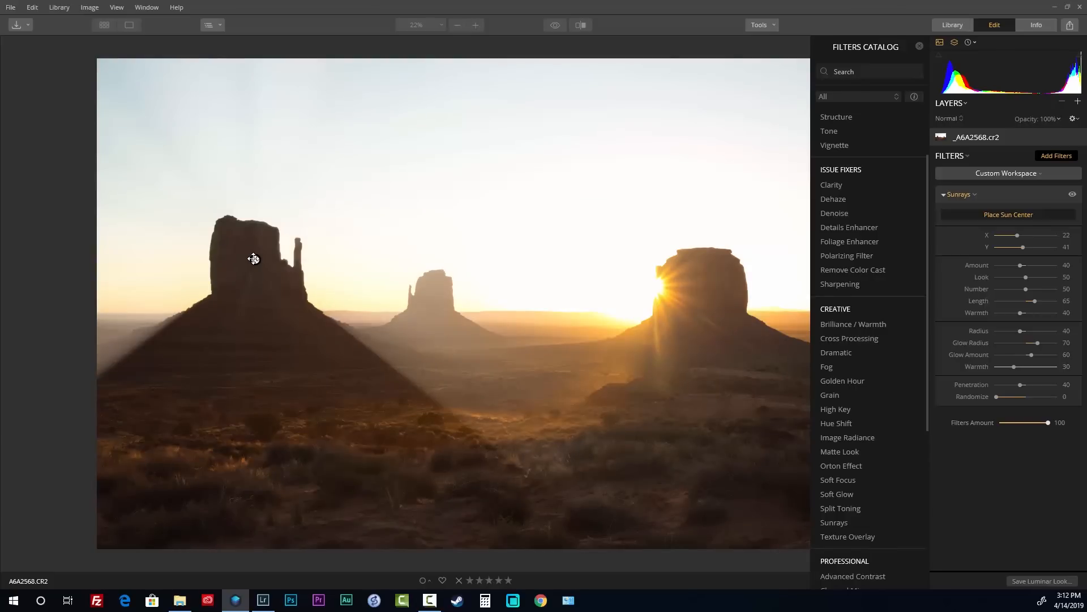
pyautogui.moveTo(255, 259); pyautogui.dragTo(683, 297)
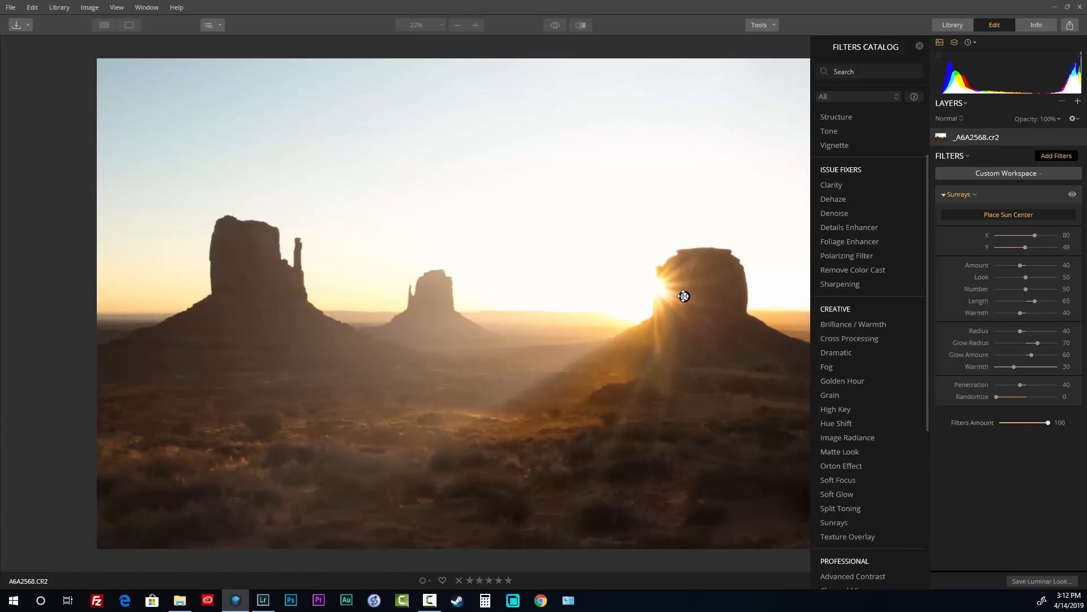
pyautogui.moveTo(683, 297); pyautogui.dragTo(654, 286)
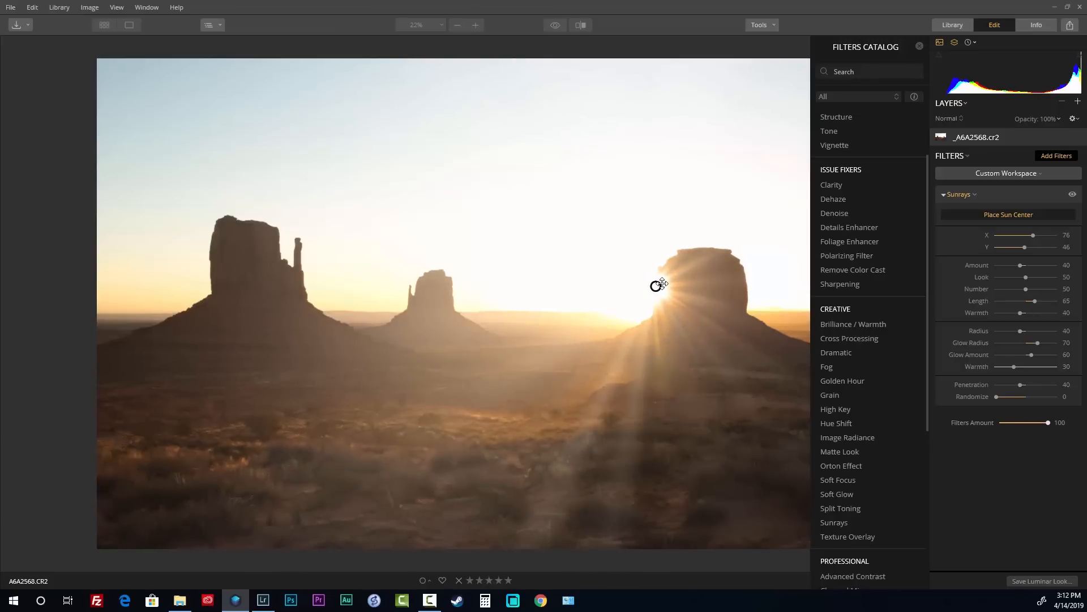
pyautogui.moveTo(1048, 367); pyautogui.dragTo(1028, 343)
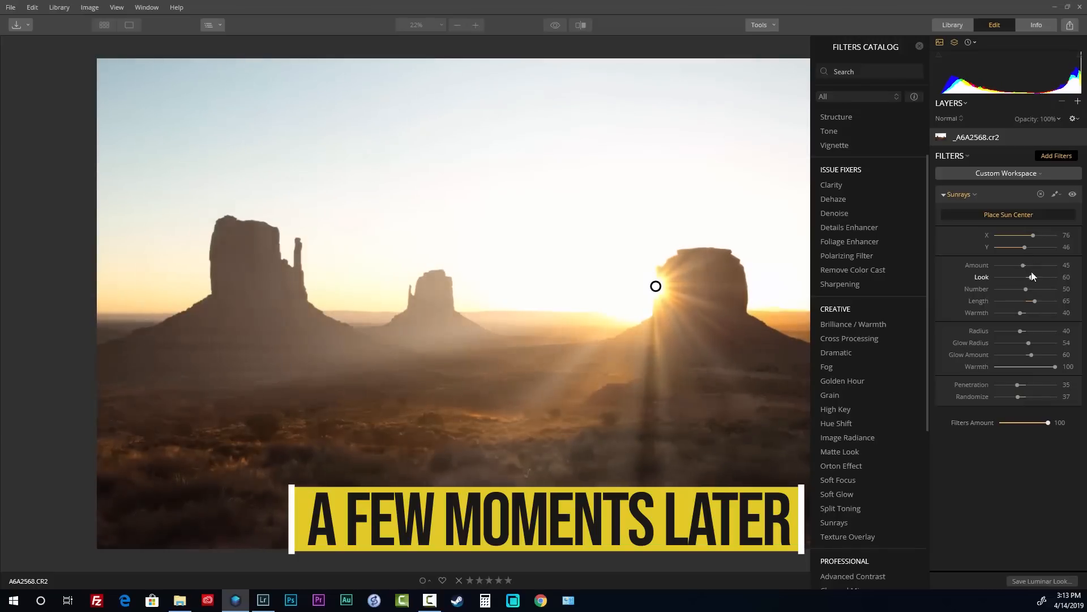
pyautogui.moveTo(1031, 277); pyautogui.dragTo(1039, 313)
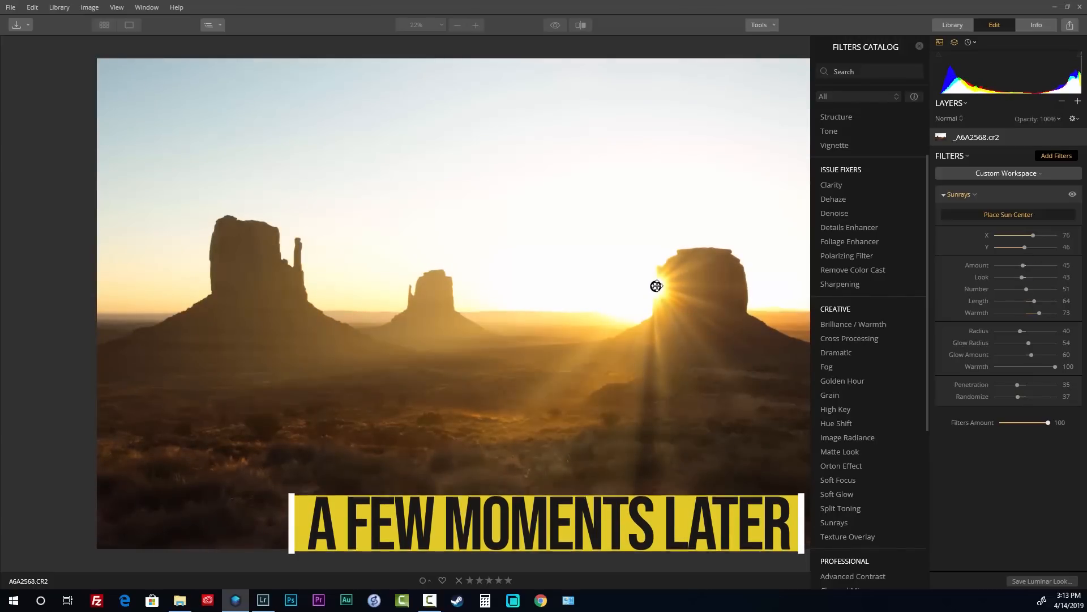
# Nudge the Sunrays sun centre slightly, then compare the buttes photo with and without Sunrays twice
pyautogui.moveTo(656, 286); pyautogui.dragTo(659, 288)
pyautogui.click(1073, 194)
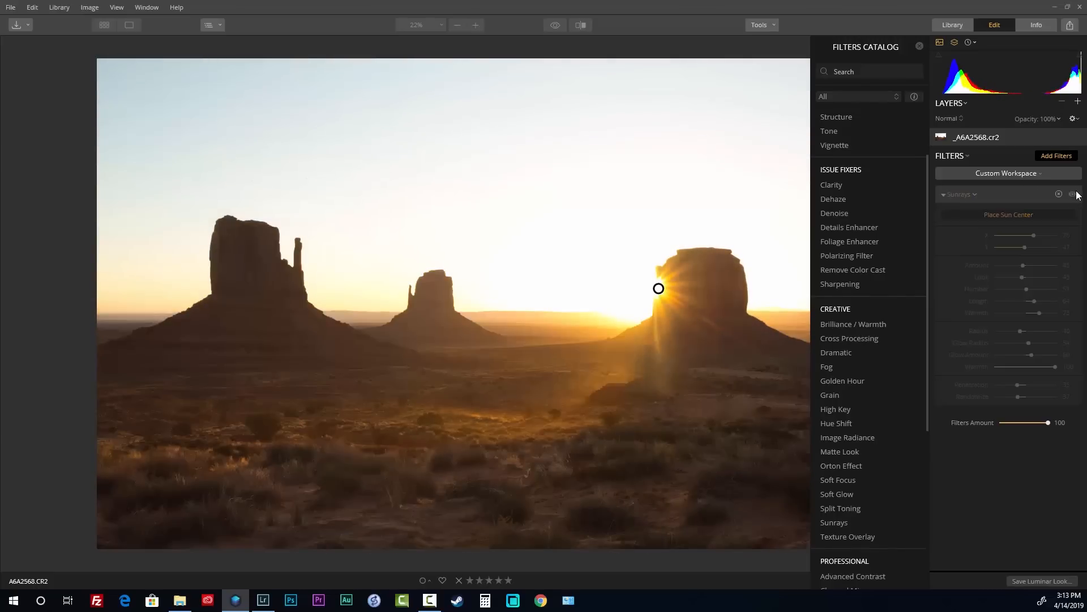
pyautogui.click(1072, 195)
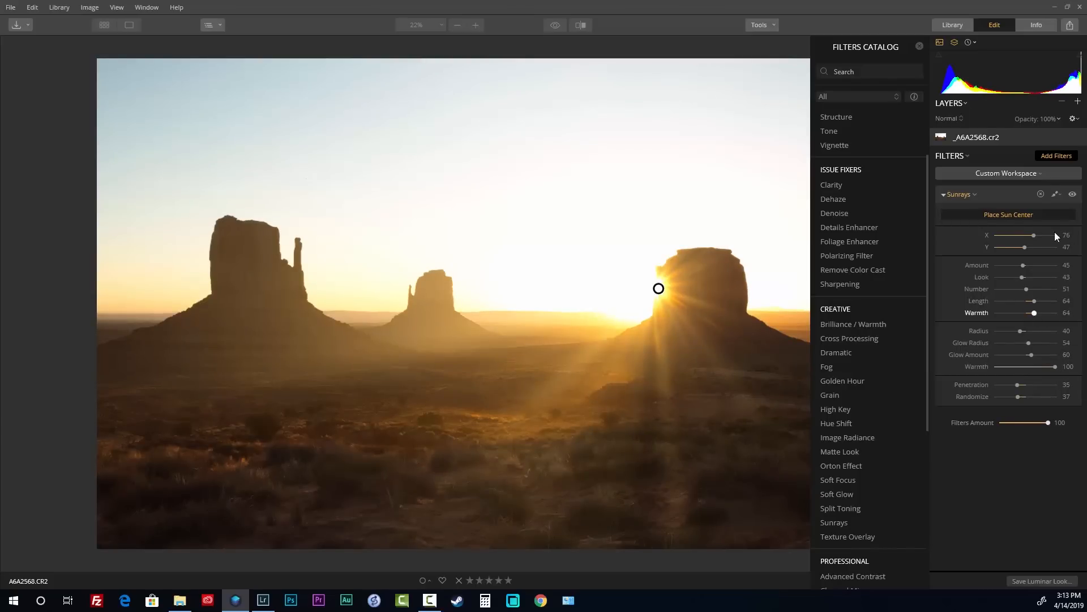
pyautogui.click(1072, 194)
pyautogui.click(1071, 194)
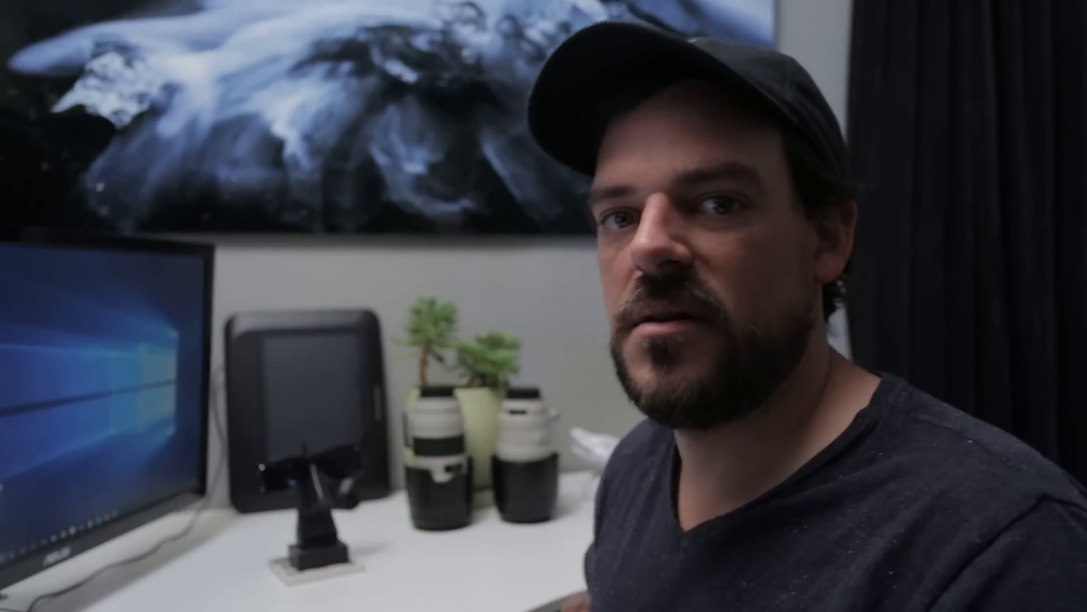
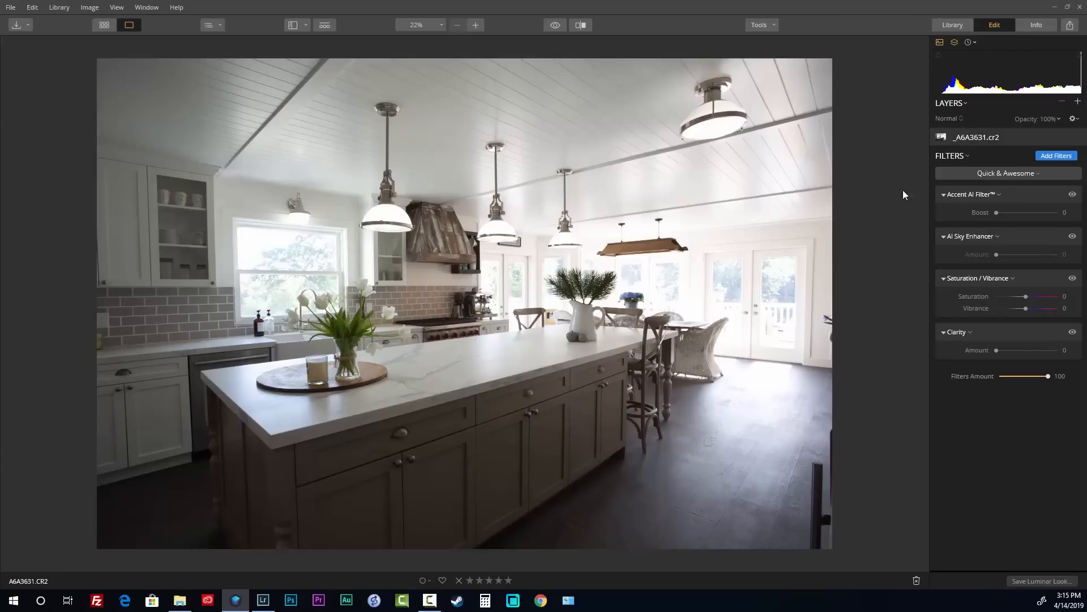
# Switch Luminar 3's workspace to Lightroom Basics
pyautogui.click(1008, 170)
pyautogui.click(1008, 170)
pyautogui.click(1007, 168)
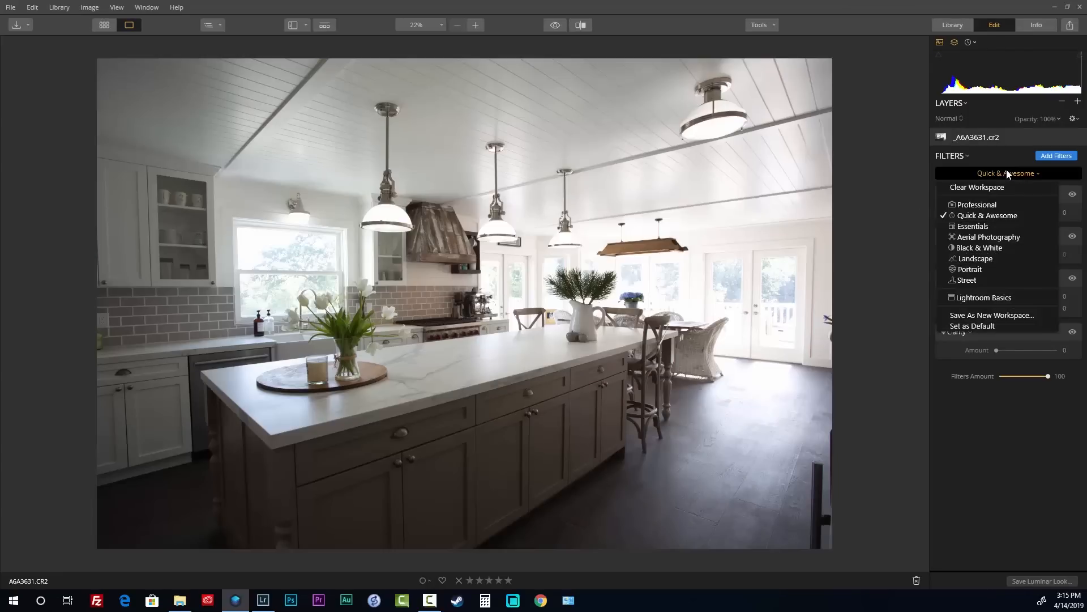
pyautogui.click(1058, 293)
# In RAW Develop Lens, enable distortion, chromatic aberration and defringe corrections
pyautogui.scroll(10, 1033, 235)
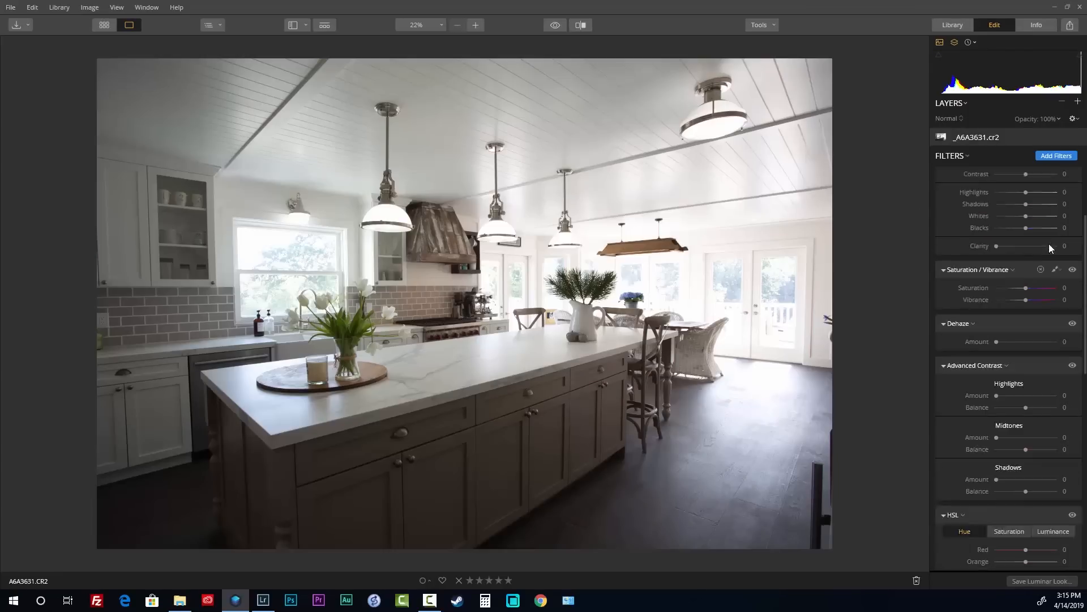
pyautogui.click(1018, 216)
pyautogui.click(999, 244)
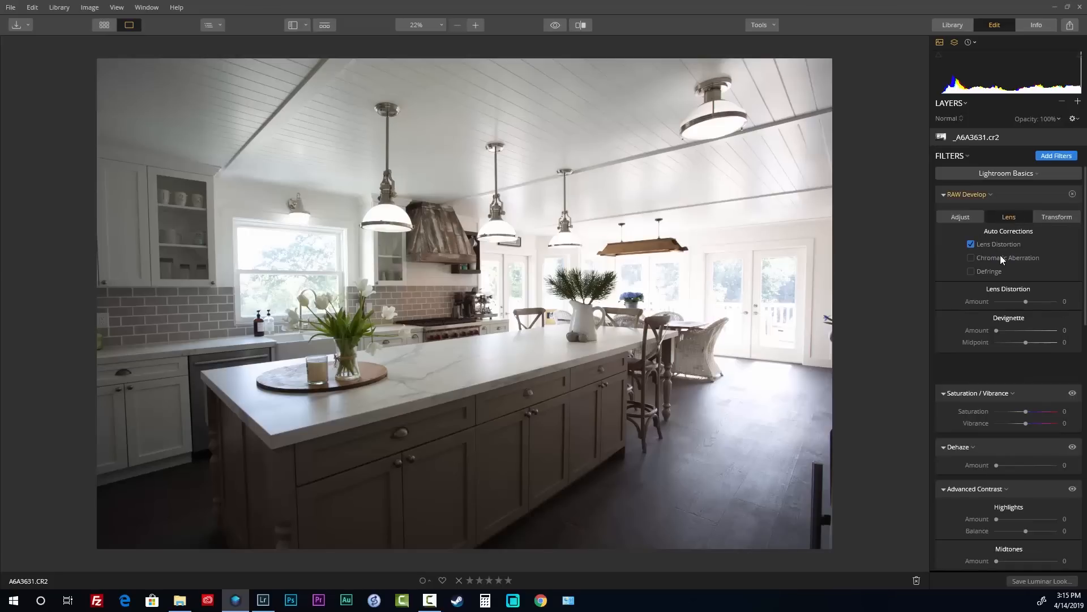
pyautogui.click(1003, 258)
pyautogui.click(989, 271)
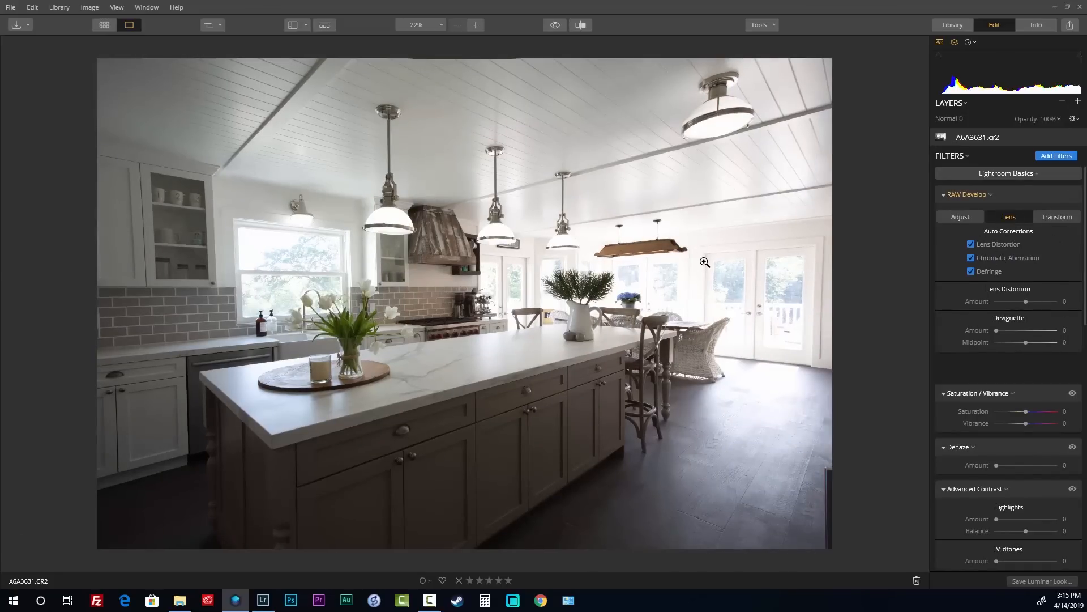
# Set Transform Vertical to 4, then show Lightroom Classic's library grid
pyautogui.click(1052, 222)
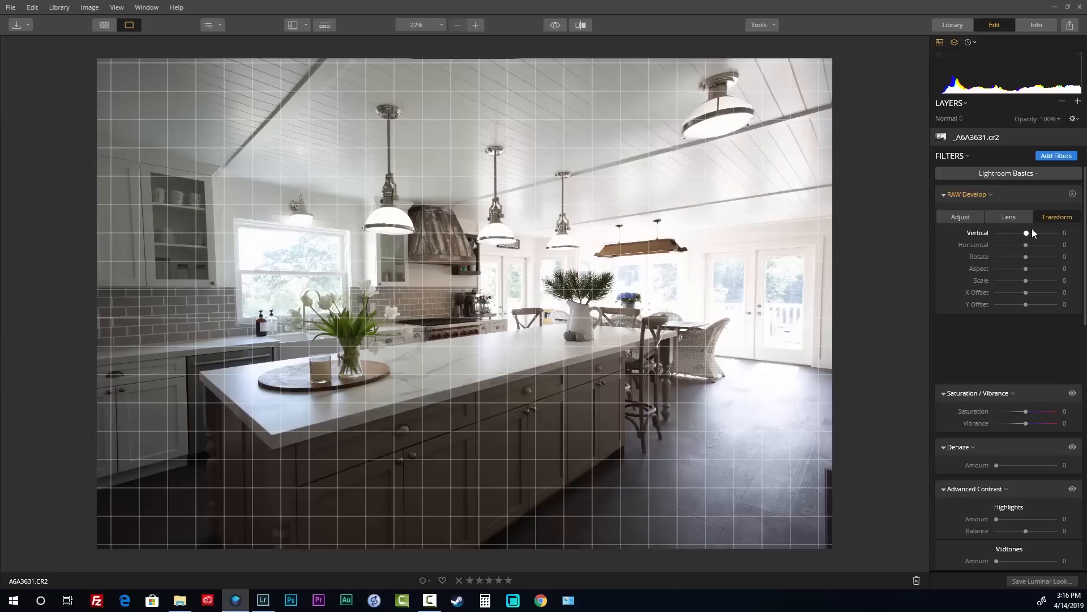
pyautogui.moveTo(1022, 234); pyautogui.dragTo(1024, 235)
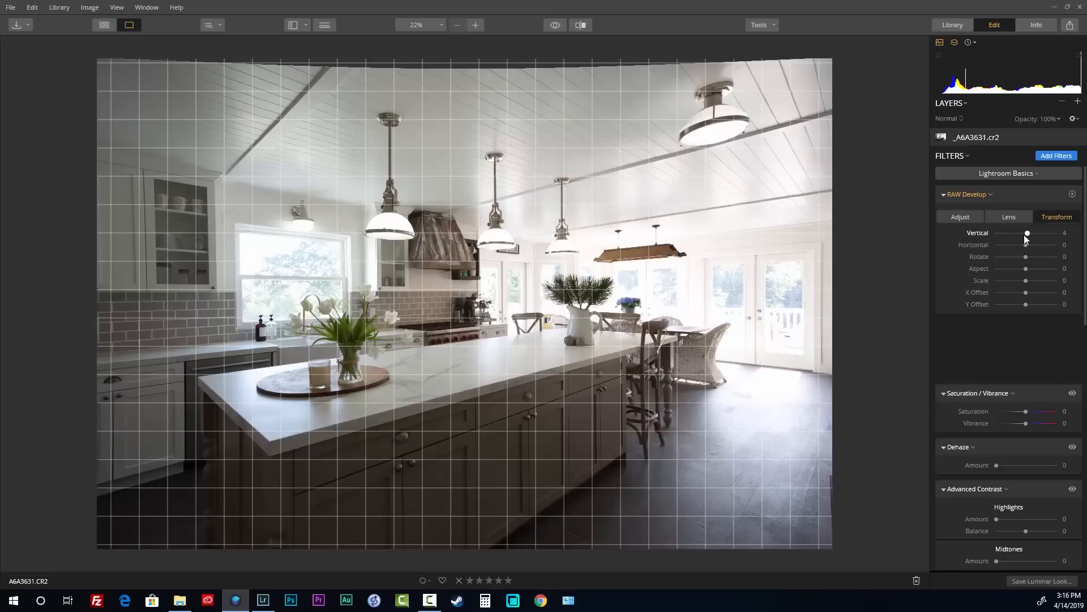
pyautogui.moveTo(1021, 236); pyautogui.dragTo(1022, 235)
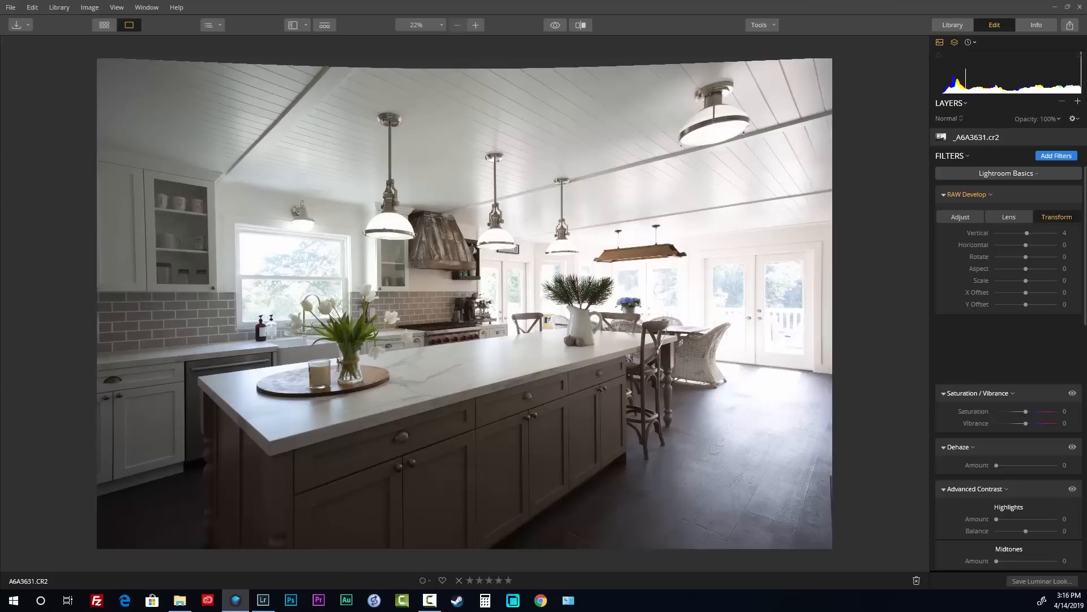
pyautogui.hotkey('alt', 'Tab')
pyautogui.press('g')
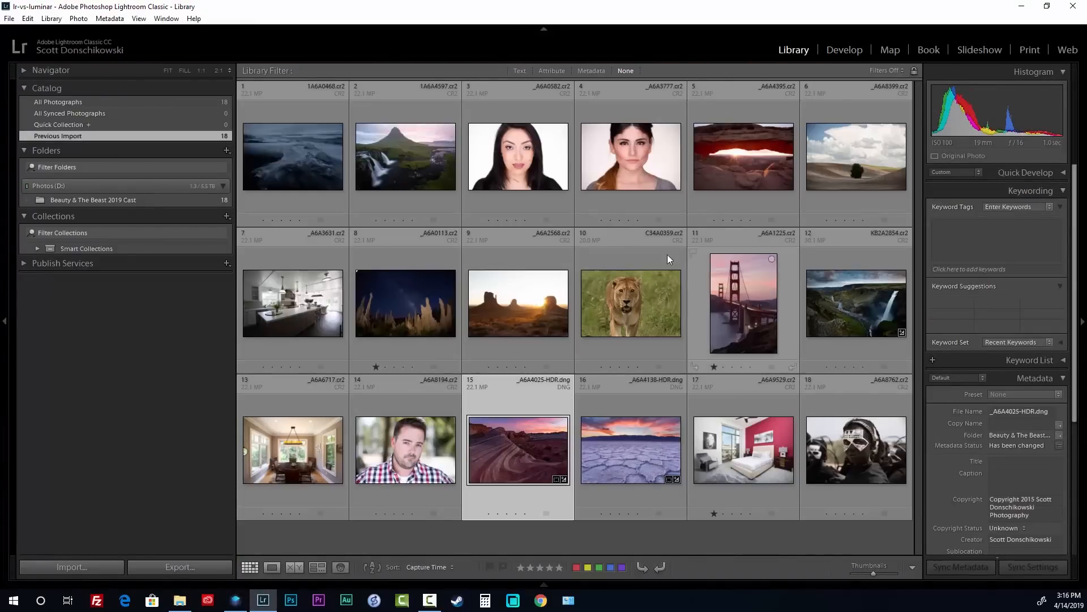
# Open the kitchen photo fitted to view in Lightroom's Develop module
pyautogui.doubleClick(295, 299)
pyautogui.click(598, 261)
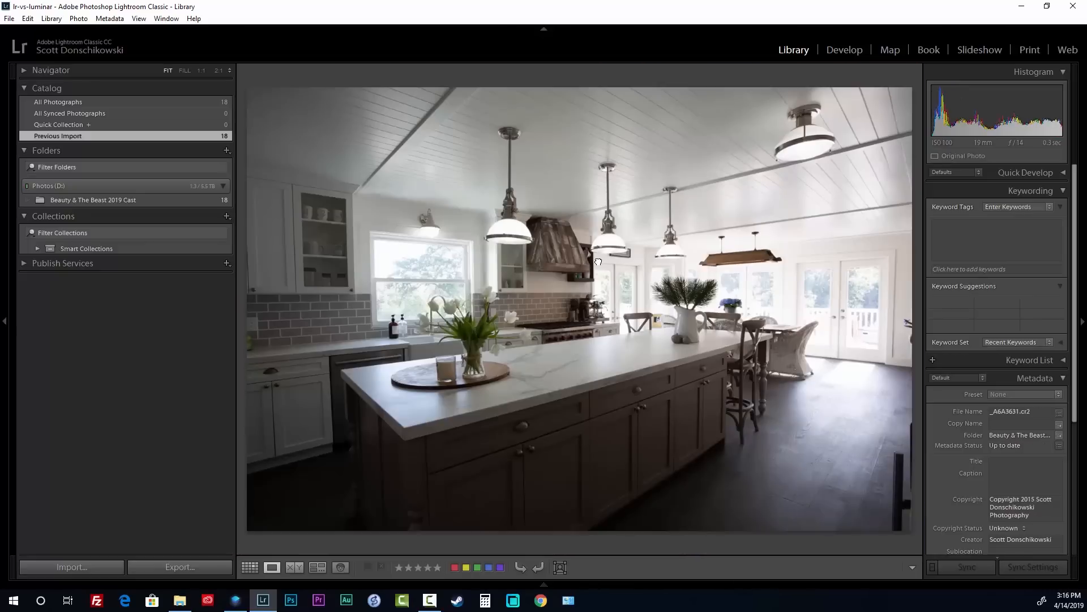
pyautogui.press('d')
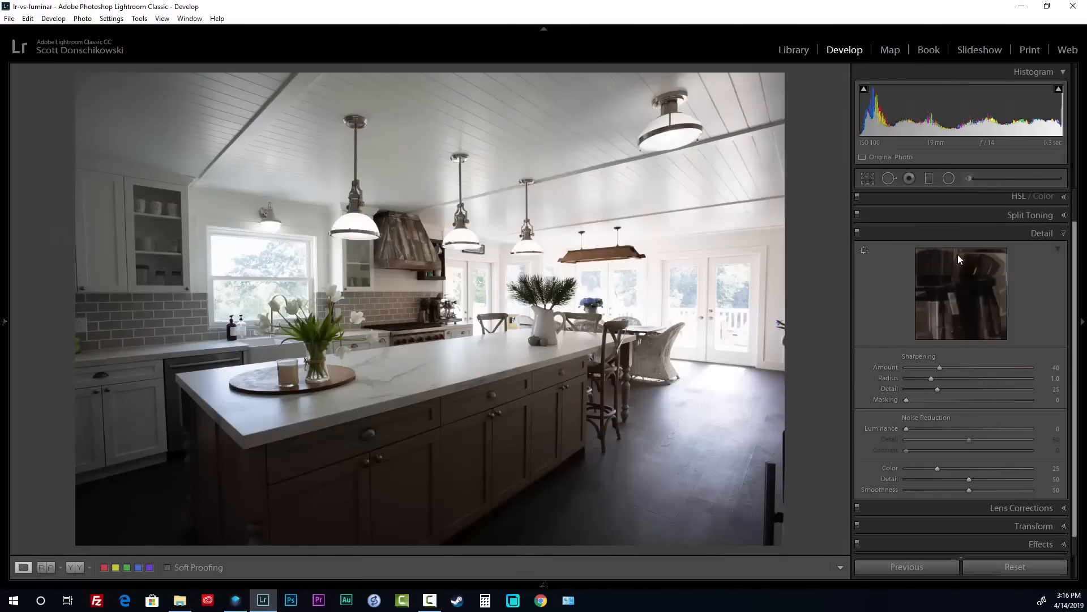
pyautogui.scroll(2, 958, 254)
pyautogui.scroll(-2, 1002, 404)
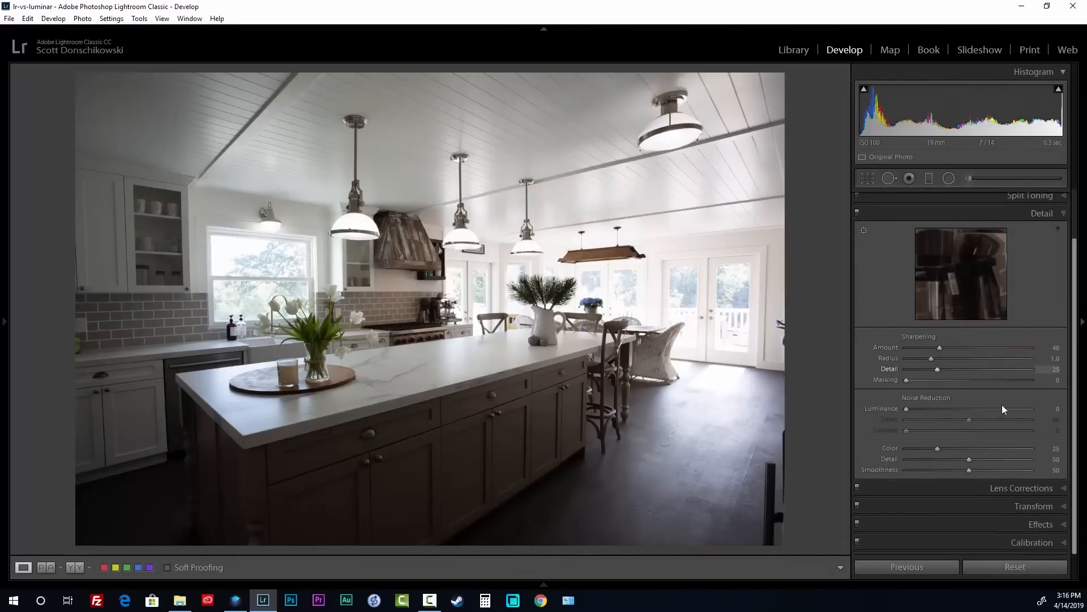
# Apply Upright Auto perspective correction in the Transform panel
pyautogui.click(1004, 486)
pyautogui.click(1034, 495)
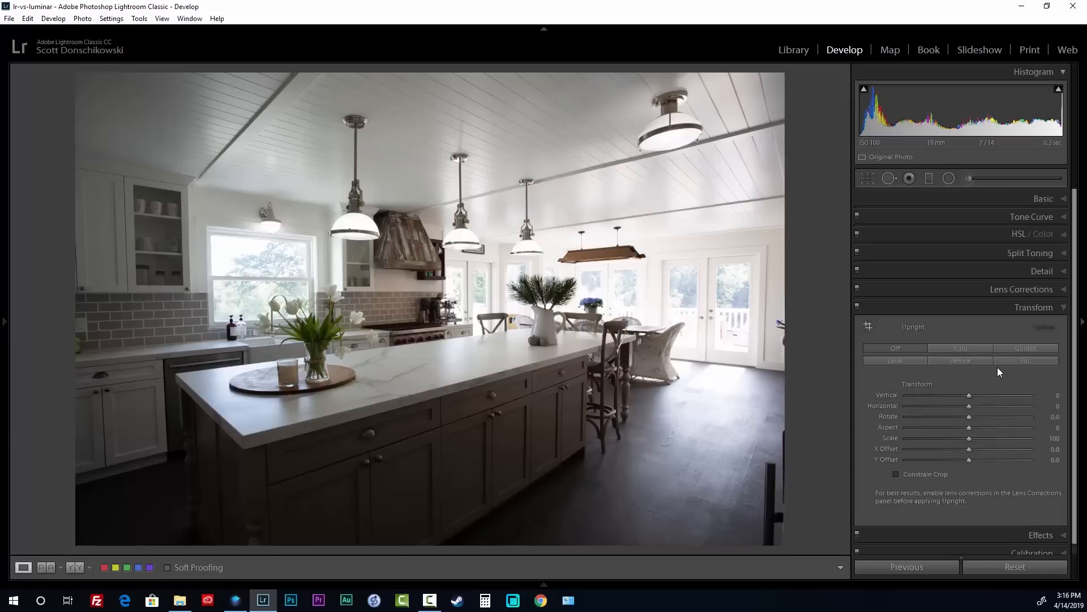
pyautogui.click(1018, 347)
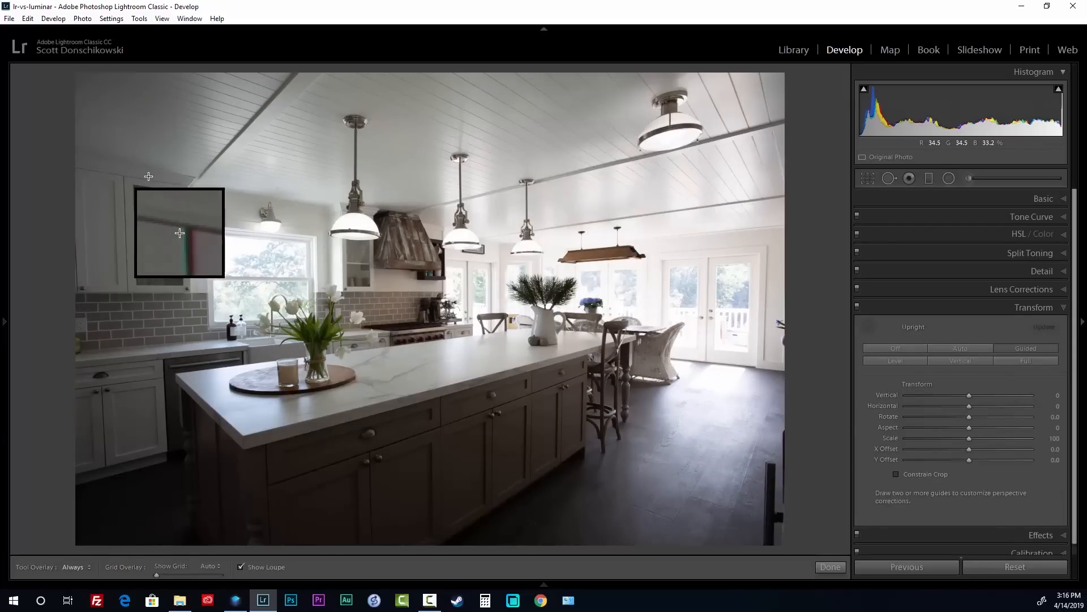
pyautogui.click(969, 348)
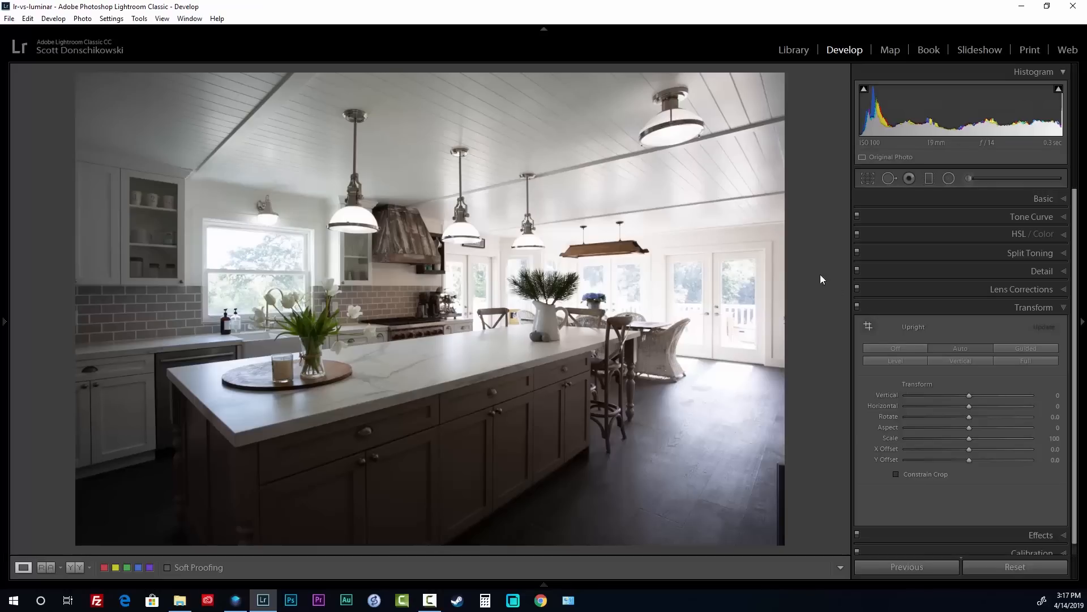
# Replace Upright Auto with Guided guides on the left cabinet and right door frame, then return to Luminar
pyautogui.click(901, 350)
pyautogui.click(1026, 349)
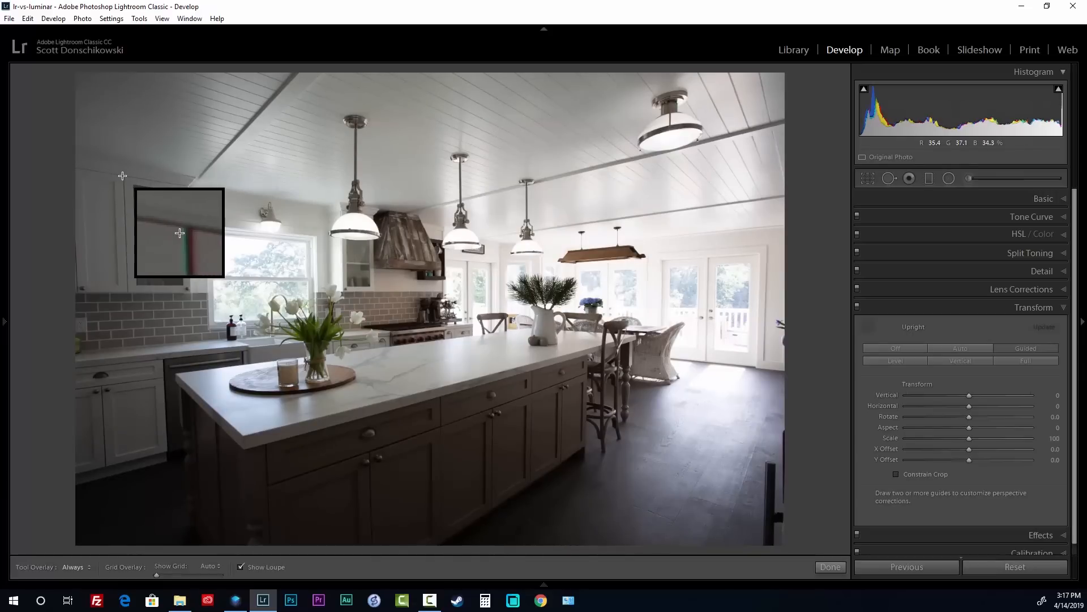
pyautogui.moveTo(122, 175); pyautogui.dragTo(127, 293)
pyautogui.moveTo(768, 248); pyautogui.dragTo(764, 359)
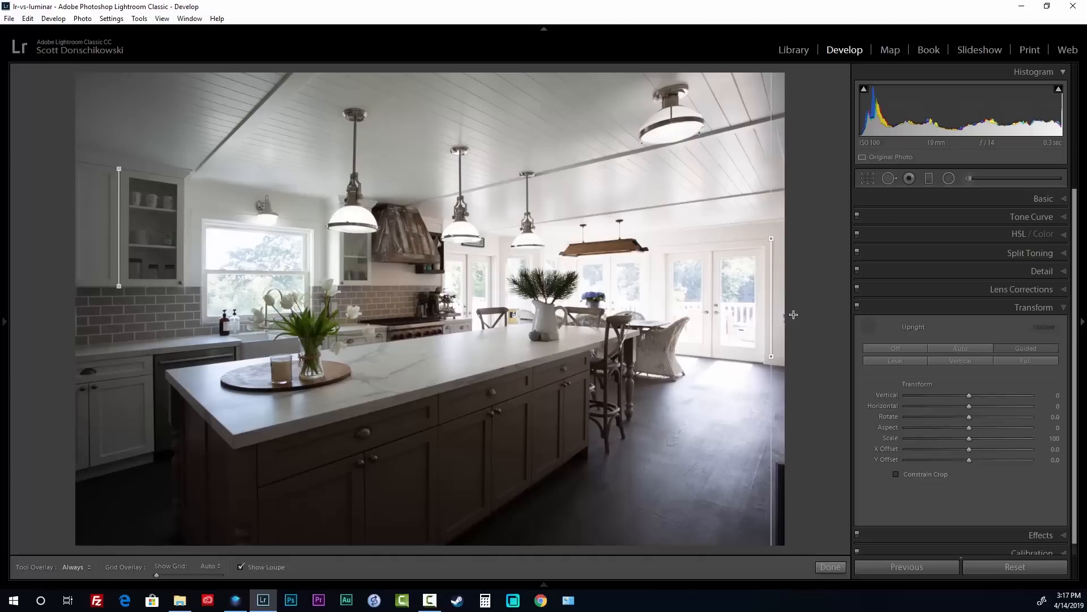
pyautogui.click(830, 567)
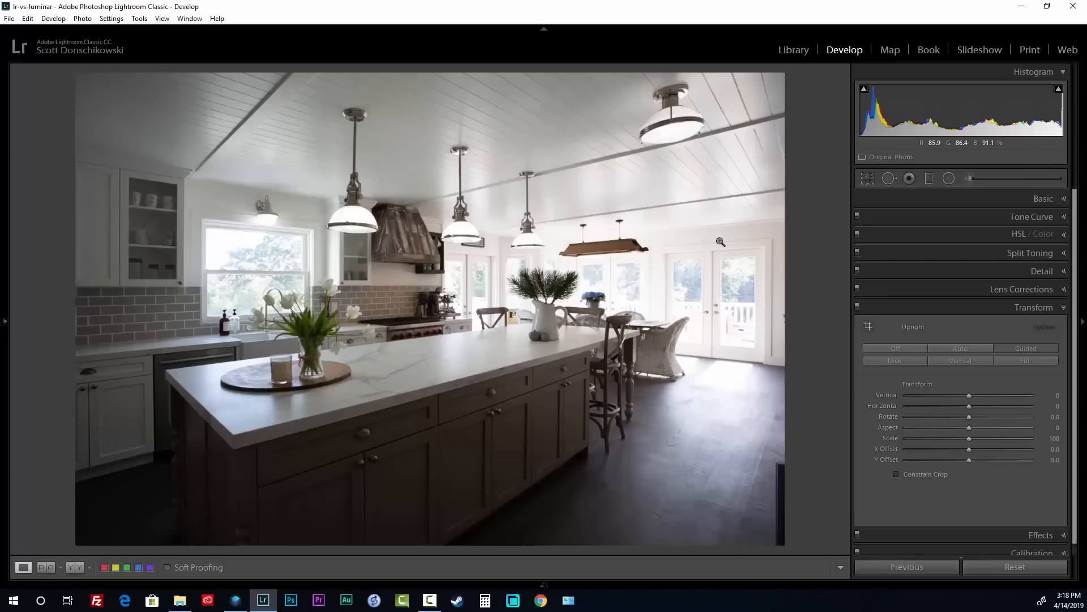
pyautogui.hotkey('alt', 'Tab')
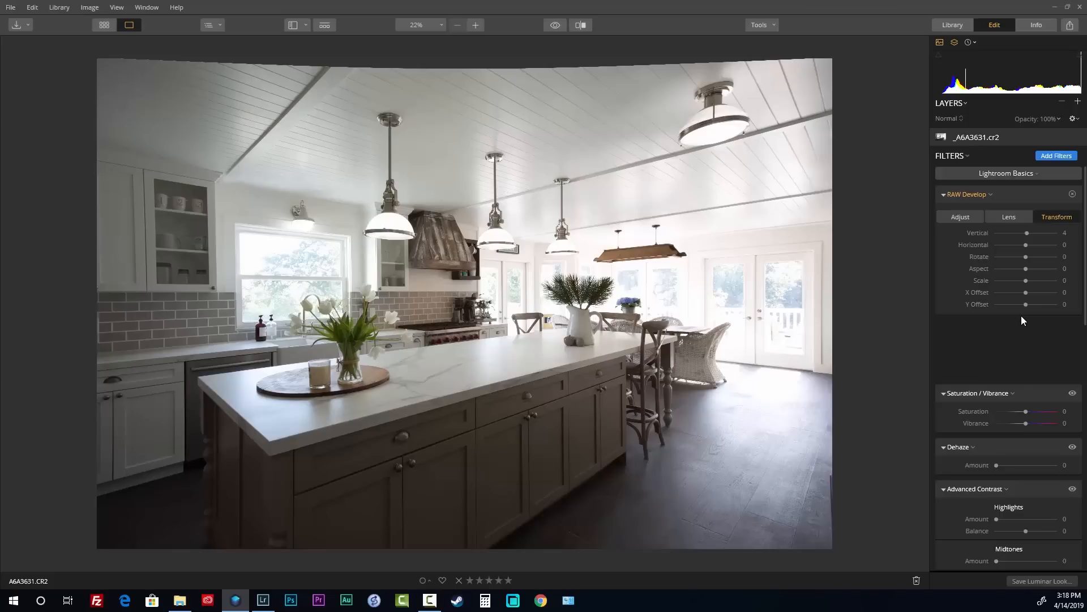
# Open and close Luminar's RAW Develop filter options several times
pyautogui.click(972, 194)
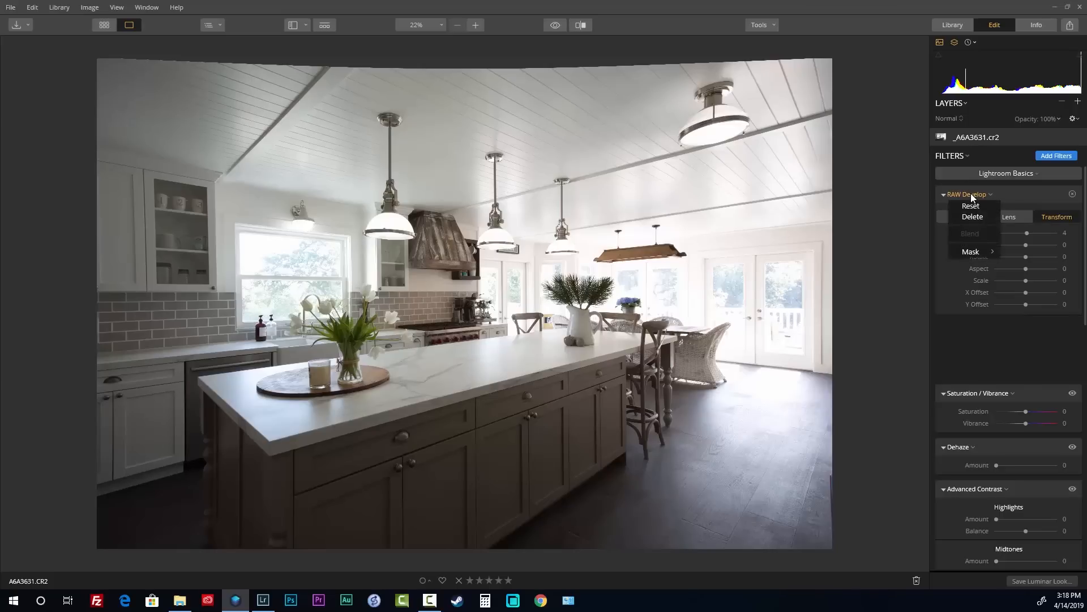
pyautogui.click(971, 193)
pyautogui.click(992, 194)
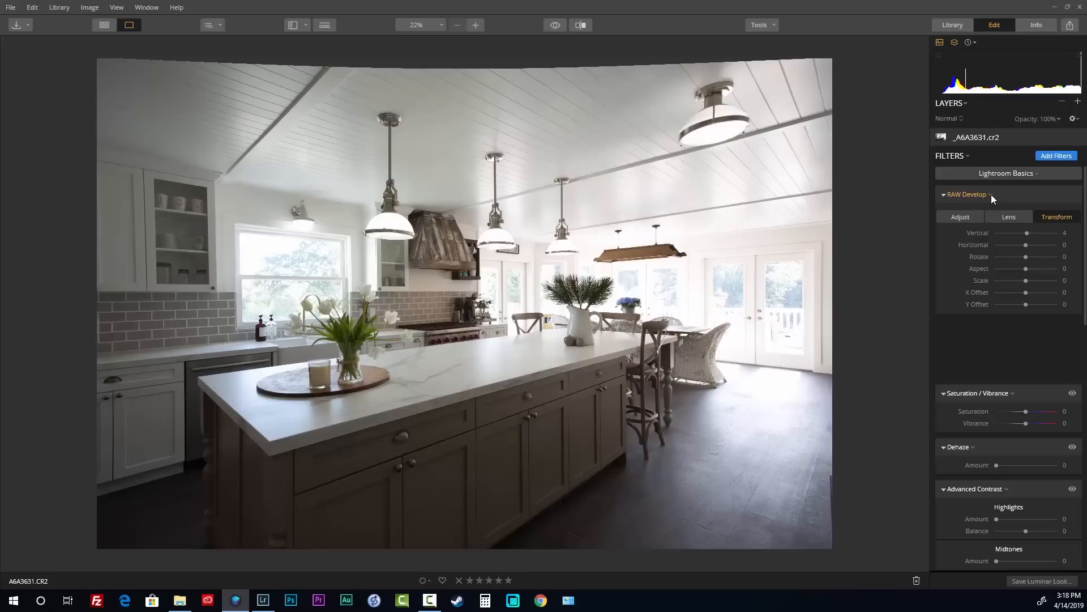
pyautogui.click(991, 194)
pyautogui.click(984, 194)
pyautogui.click(984, 194)
# In Lightroom Classic, collapse and re-expand the Basic adjustments panel
pyautogui.hotkey('alt', 'Tab')
pyautogui.click(1018, 193)
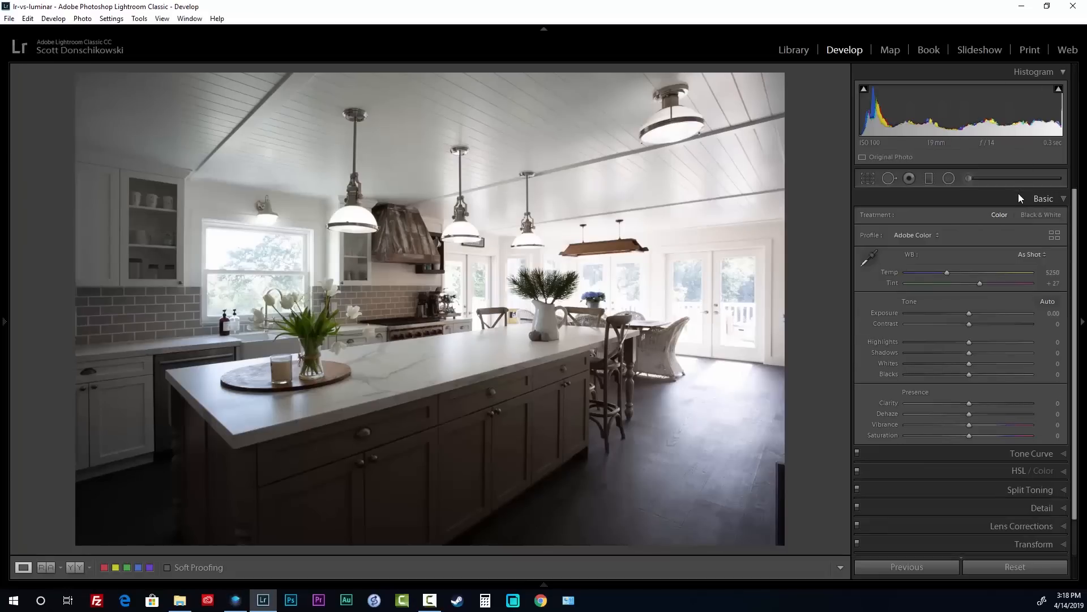
pyautogui.click(1019, 196)
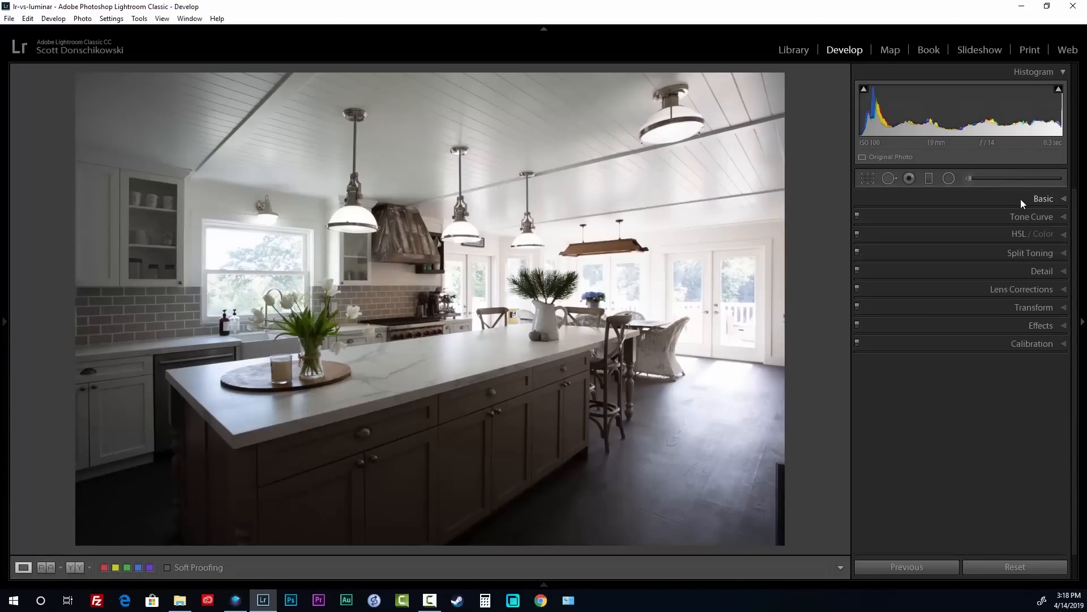
pyautogui.rightClick(1023, 199)
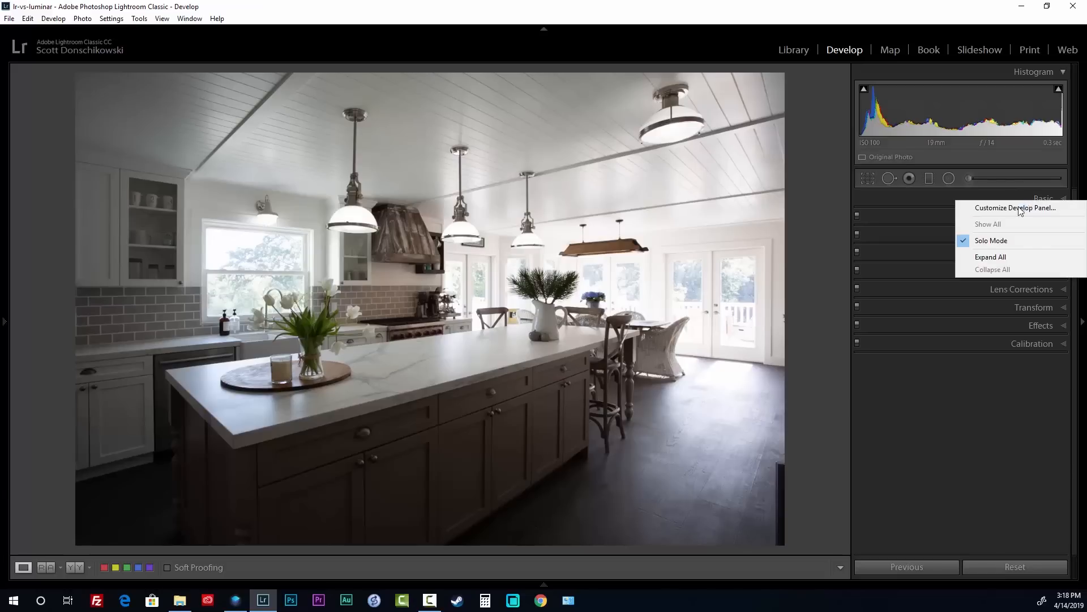
pyautogui.click(963, 200)
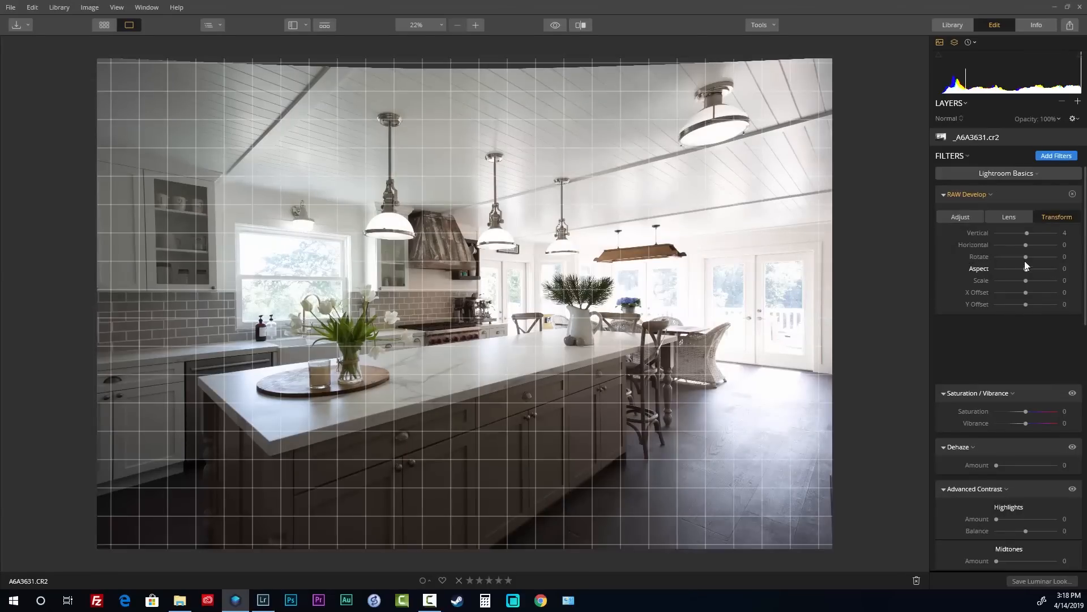
pyautogui.scroll(-2, 1030, 277)
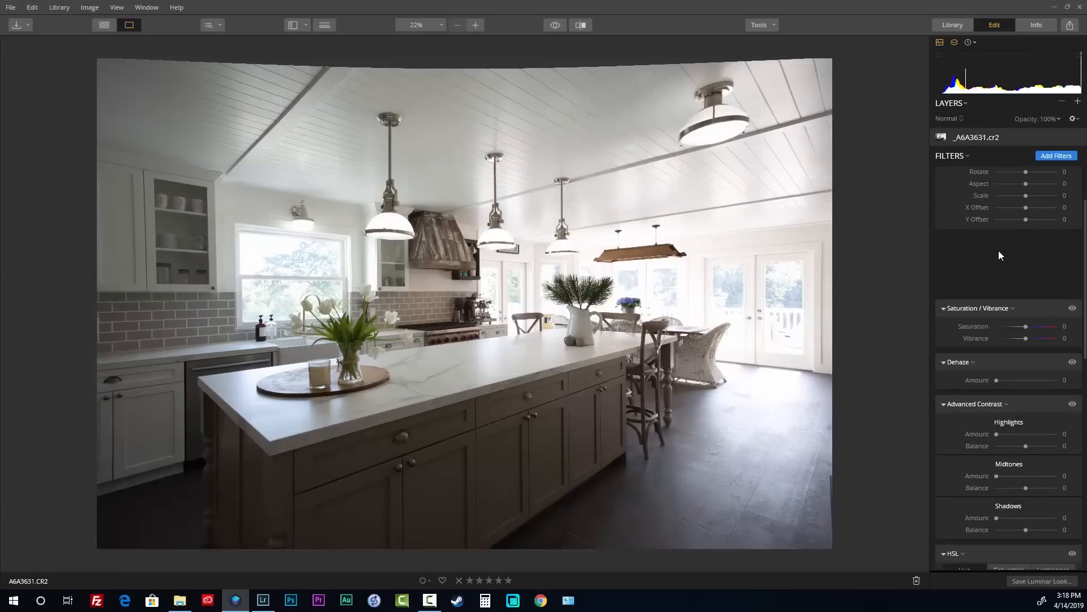
pyautogui.scroll(2, 997, 250)
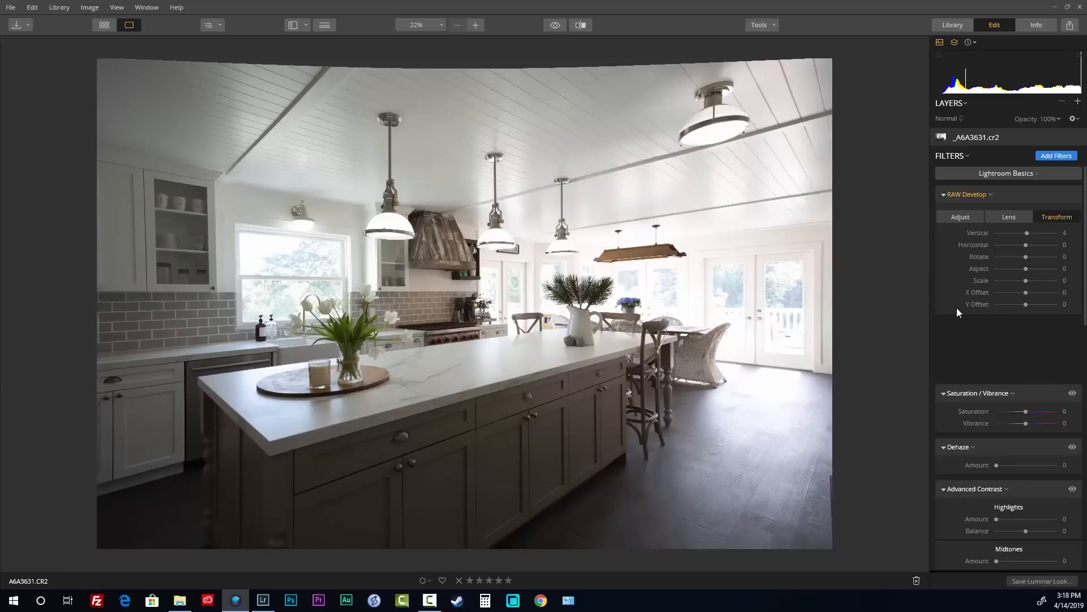
# Widen the photo area and return Luminar to the All Photos library gallery
pyautogui.hotkey('alt', 'Tab')
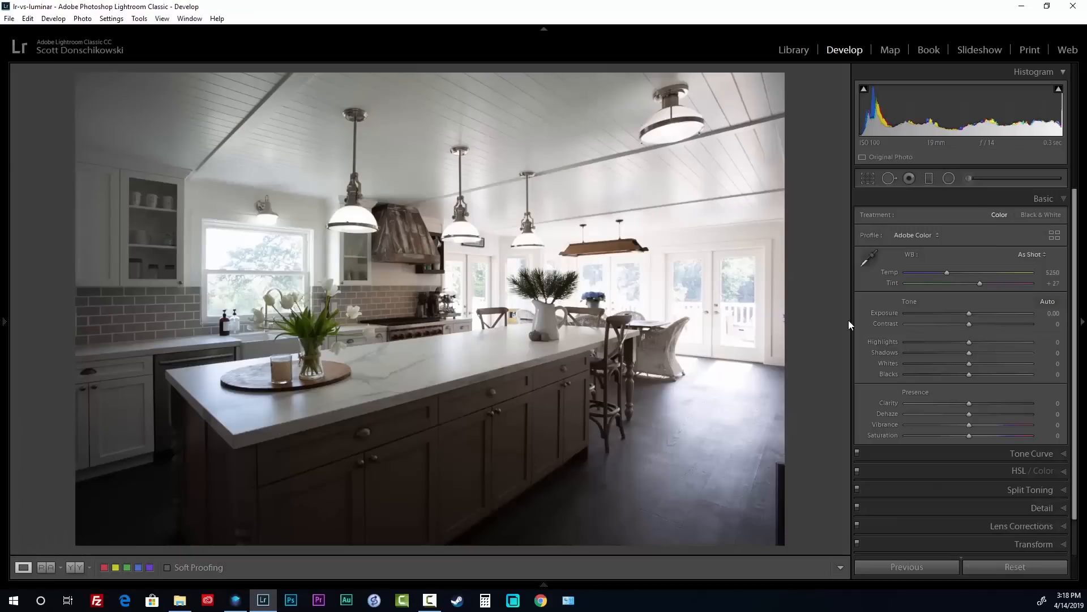
pyautogui.moveTo(856, 320); pyautogui.dragTo(799, 311)
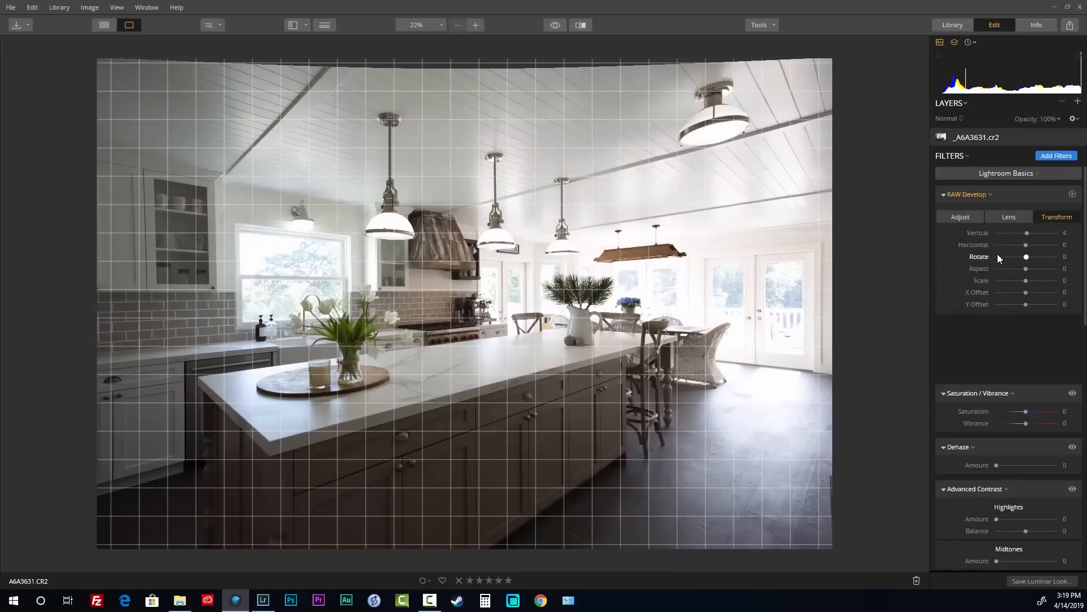
pyautogui.click(104, 25)
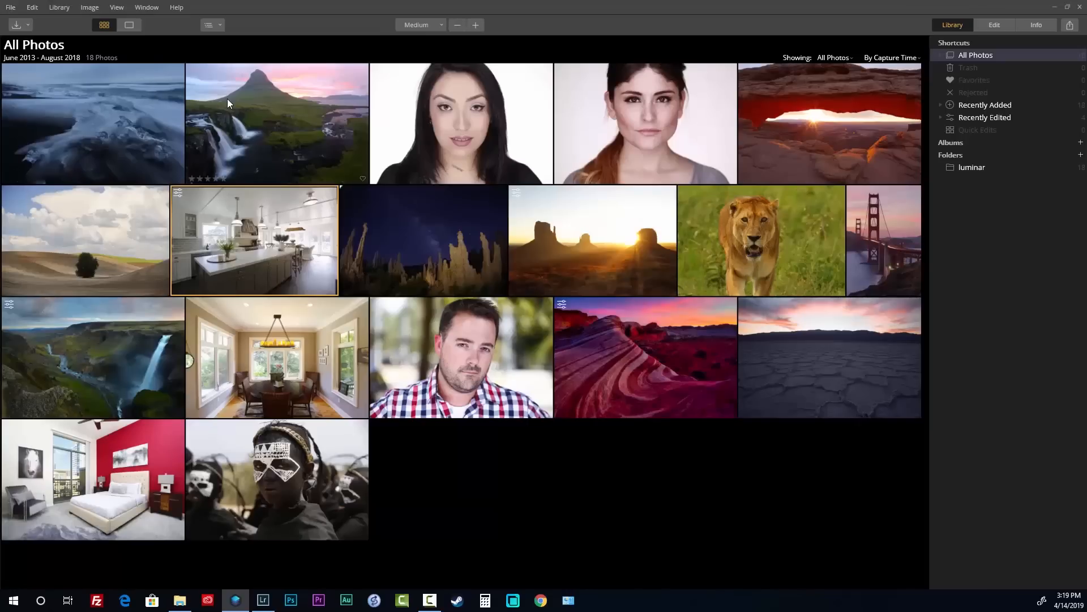